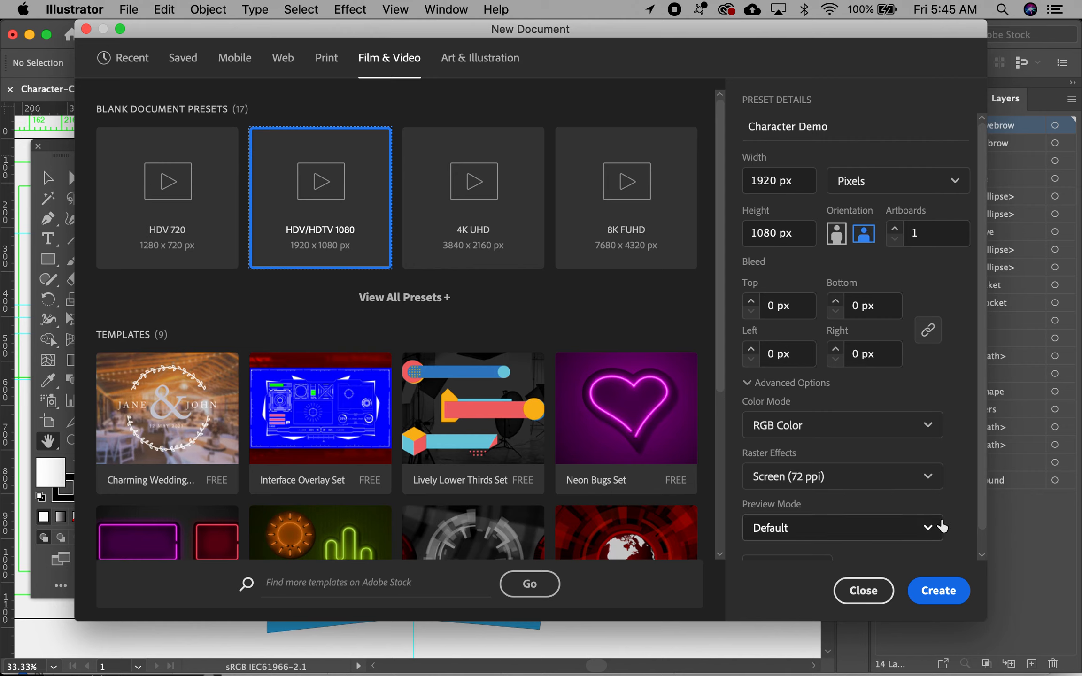
- Create the 1920 × 1080 px document Character Demo and save it as Character Demo.ai with the Illustrator 2020 options
left_click(938, 590)
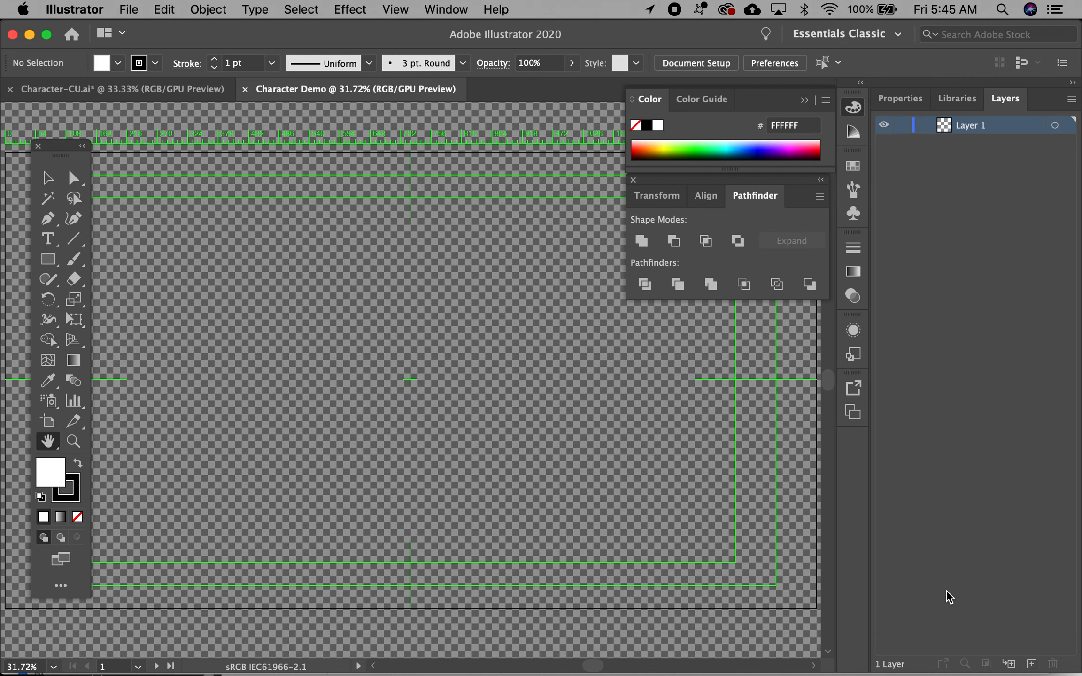
left_click(128, 9)
left_click(145, 152)
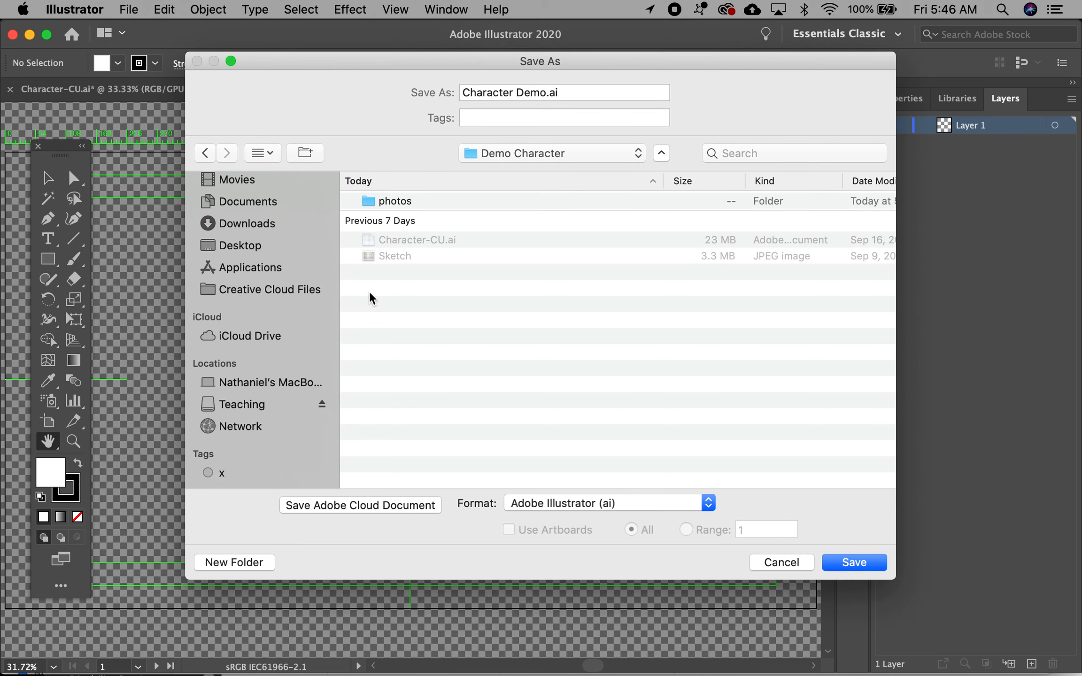
left_click(867, 561)
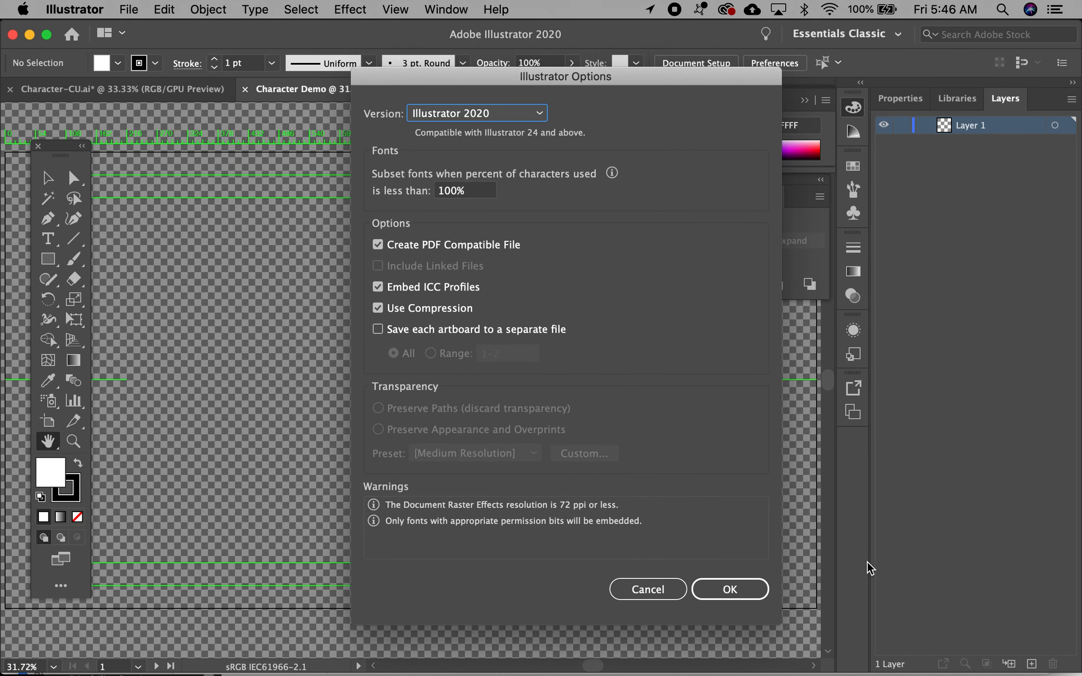
left_click(740, 595)
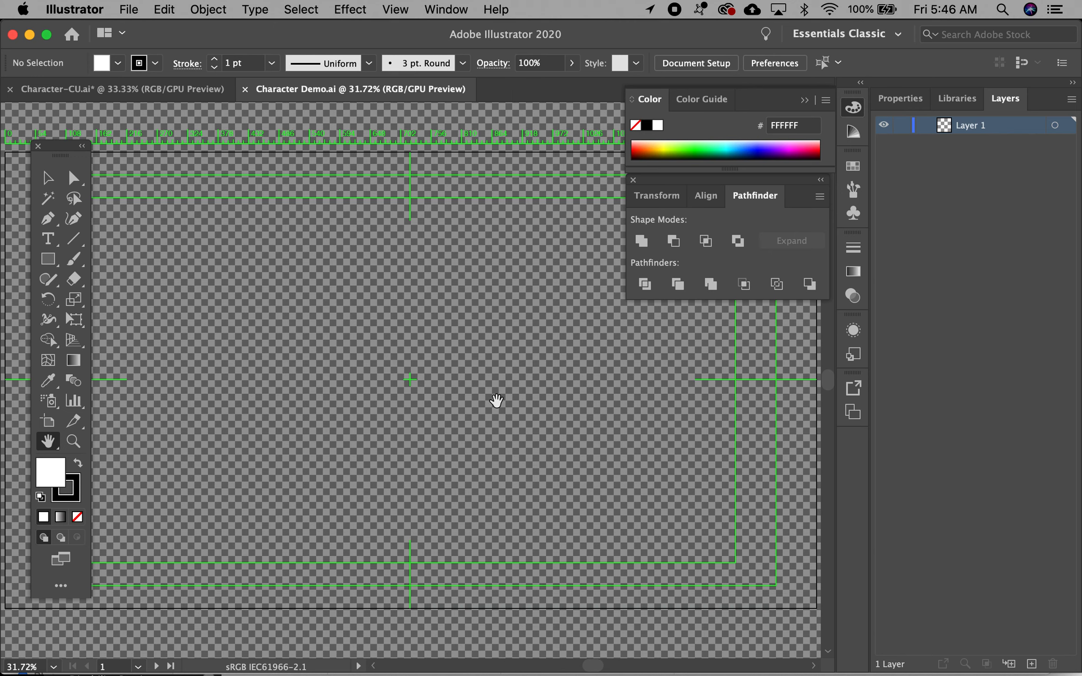
- Place the Sketch JPEG as a linked image at full size, starting inside the artboard's upper left area
key("super+minus")
mouse_move(377, 396)
left_mouse_down()
mouse_move(415, 389)
mouse_move(393, 407)
left_mouse_up()
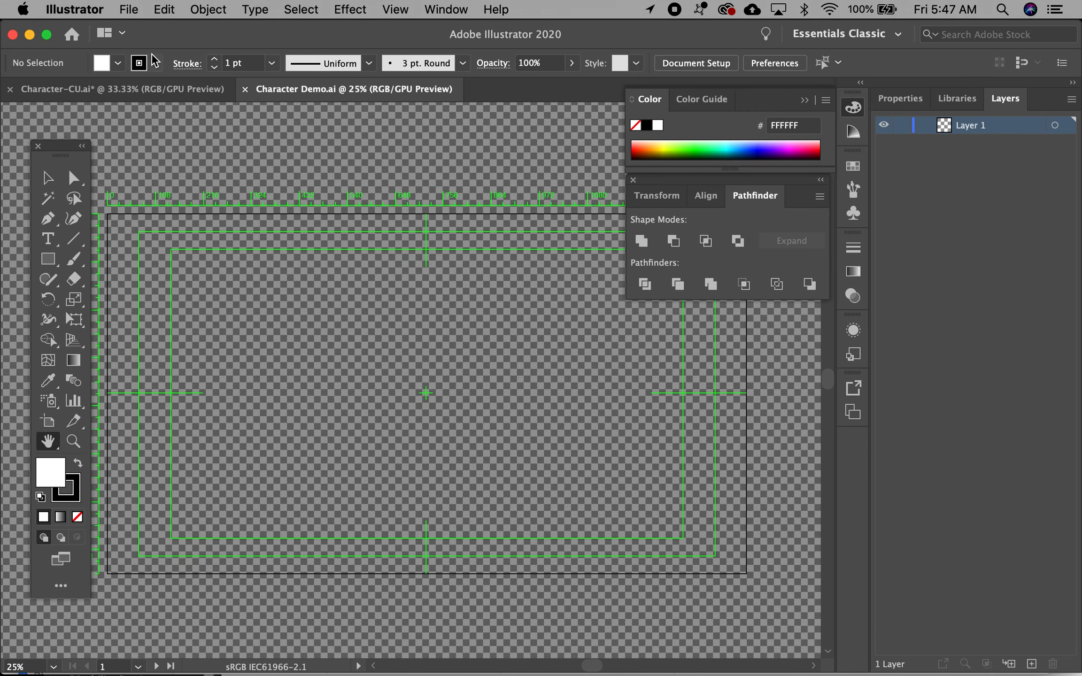
left_click(128, 10)
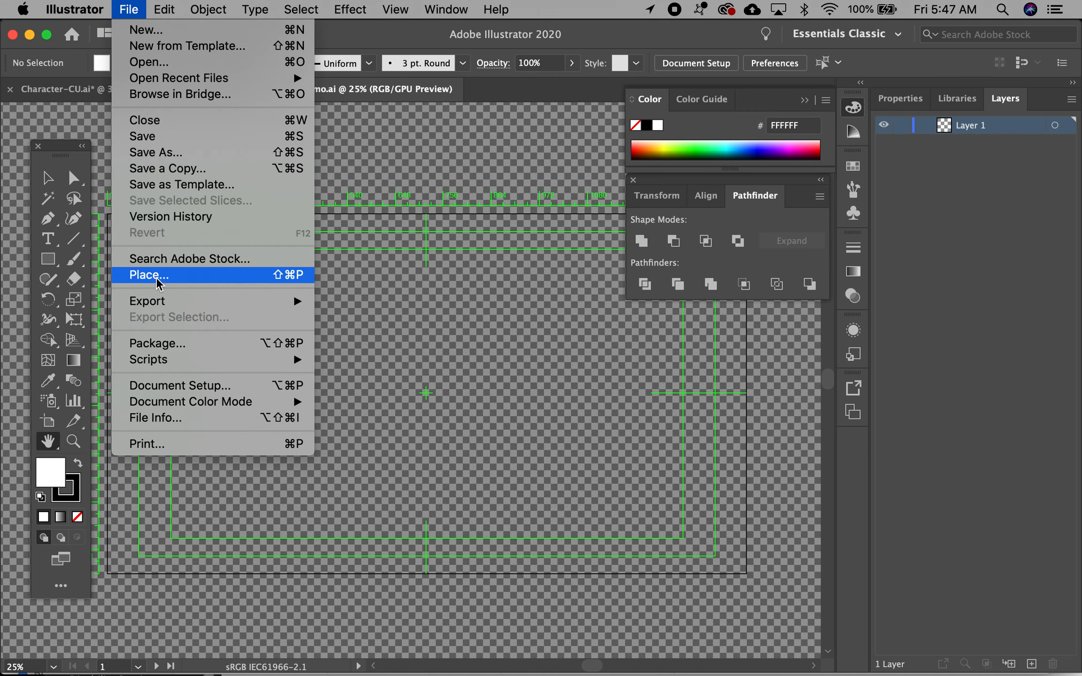
left_click(187, 279)
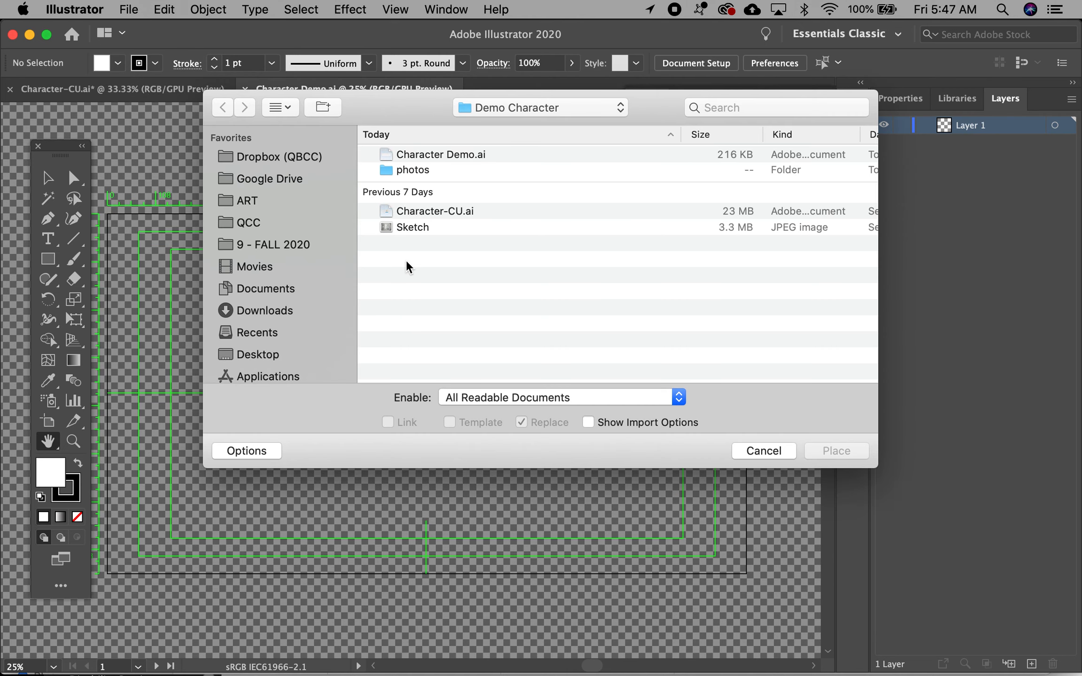
left_click(407, 227)
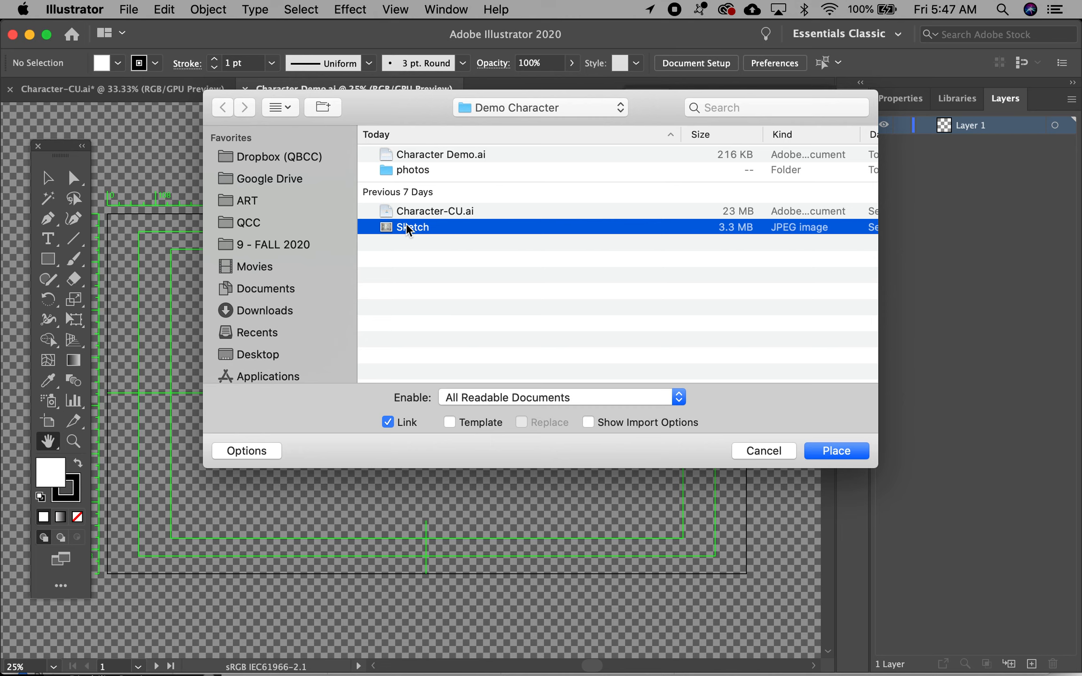
left_click(850, 454)
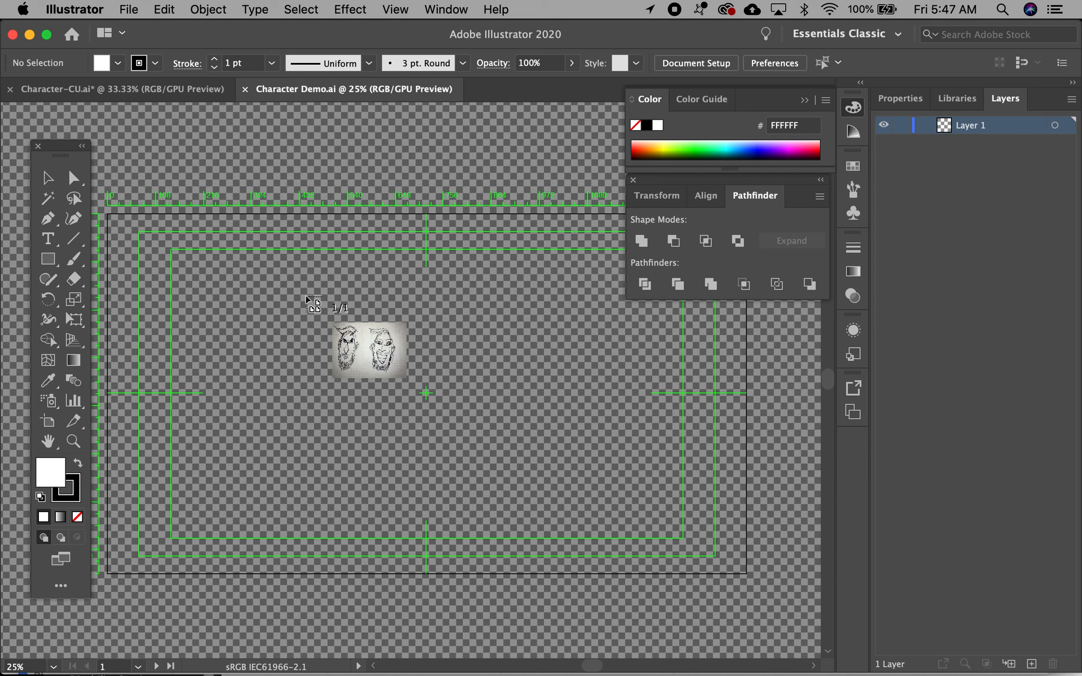
left_click(316, 299)
key("space")
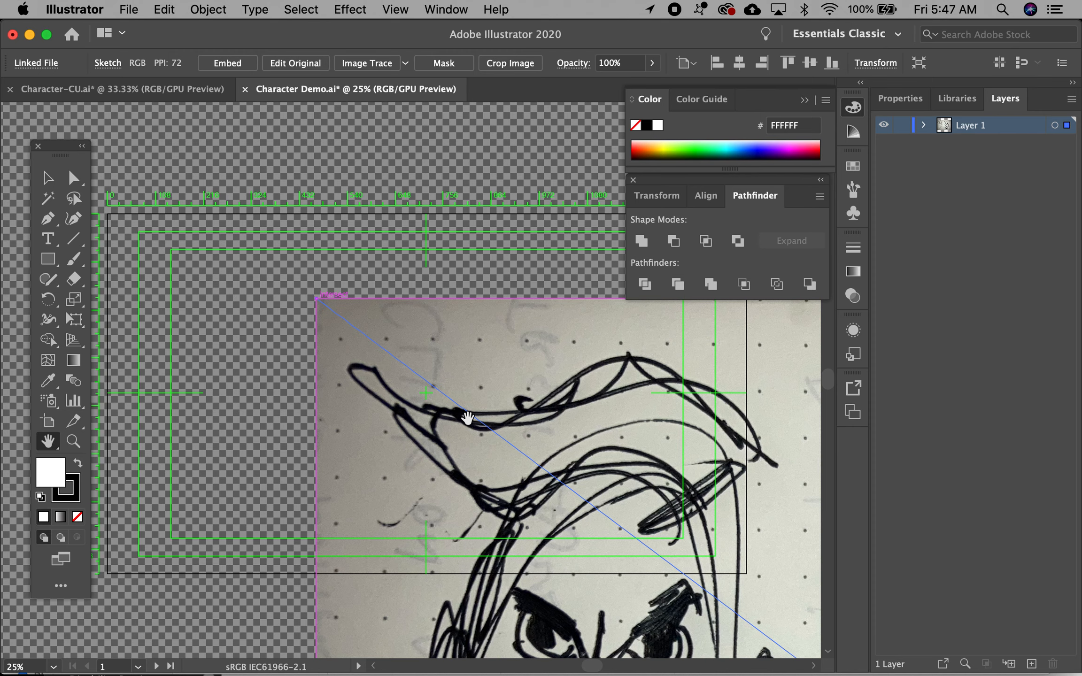
- Move the placed sketch up and left so the angry face's eyes lie over the artboard
left_click(72, 177)
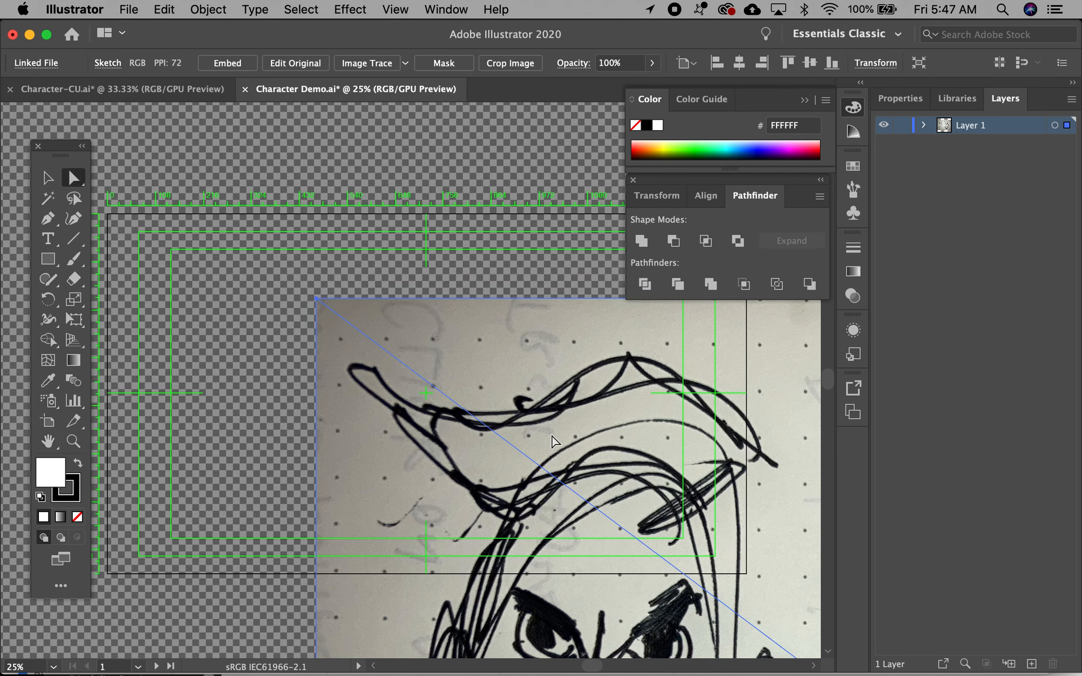
left_click(47, 177)
mouse_move(464, 454)
left_mouse_down()
mouse_move(479, 449)
mouse_move(333, 324)
mouse_move(281, 318)
left_mouse_up()
mouse_move(488, 380)
left_mouse_down()
mouse_move(470, 319)
mouse_move(441, 309)
left_mouse_up()
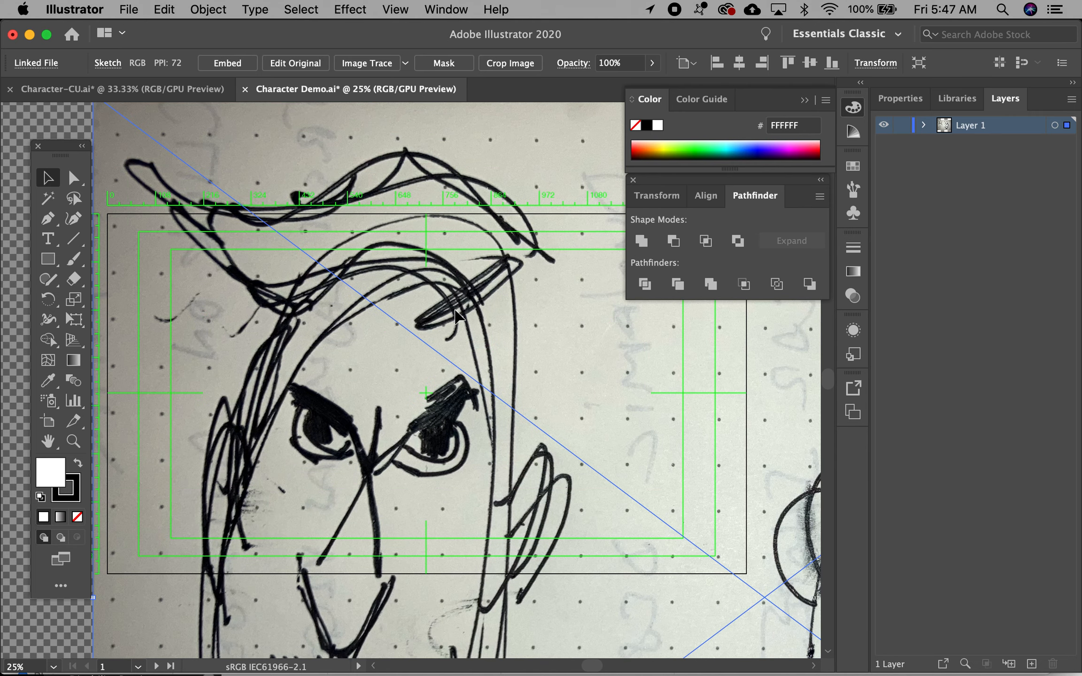
- Preview a uniform scale of 50% on the sketch with Scale Corners turned off
left_click(300, 9)
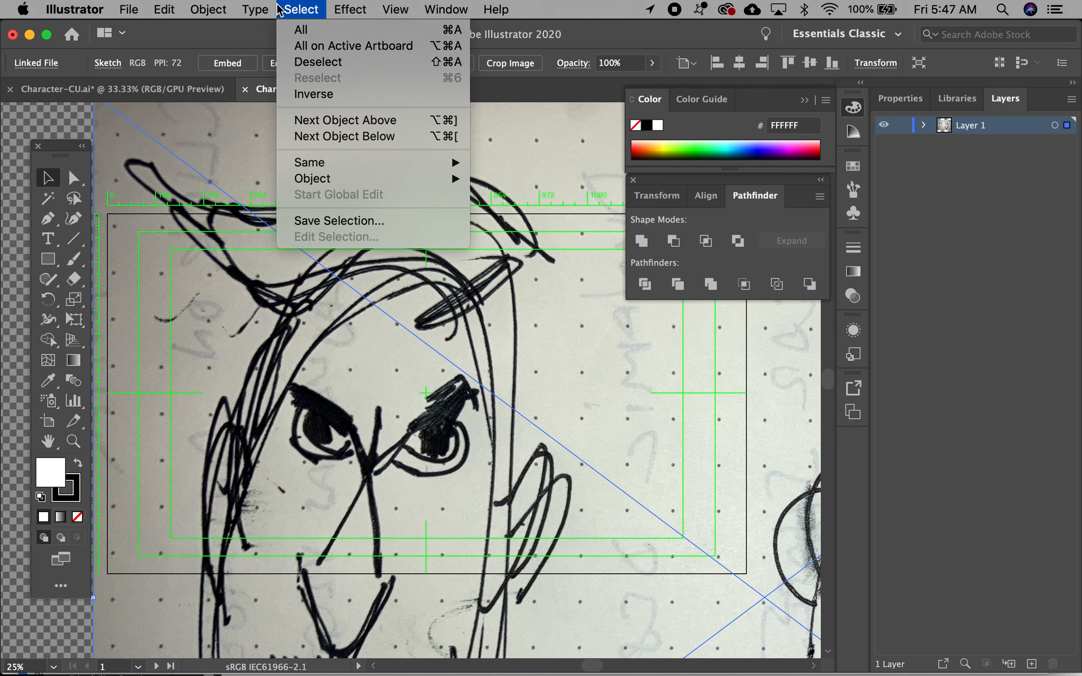
mouse_move(257, 8)
mouse_move(208, 9)
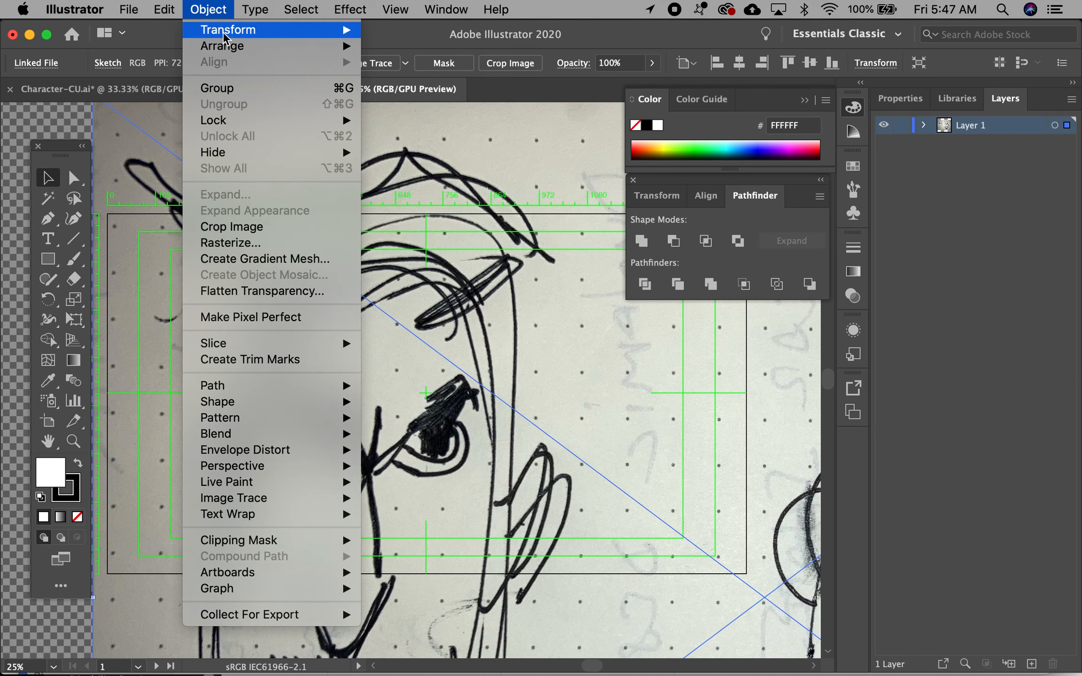
mouse_move(228, 30)
left_click(421, 109)
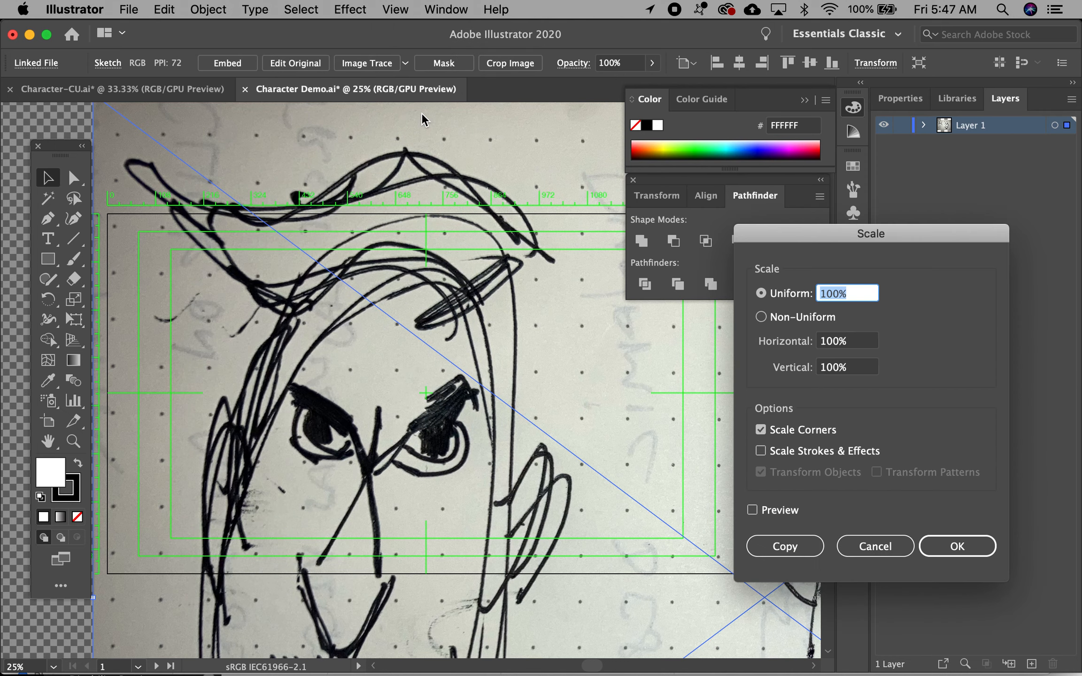
left_click(759, 509)
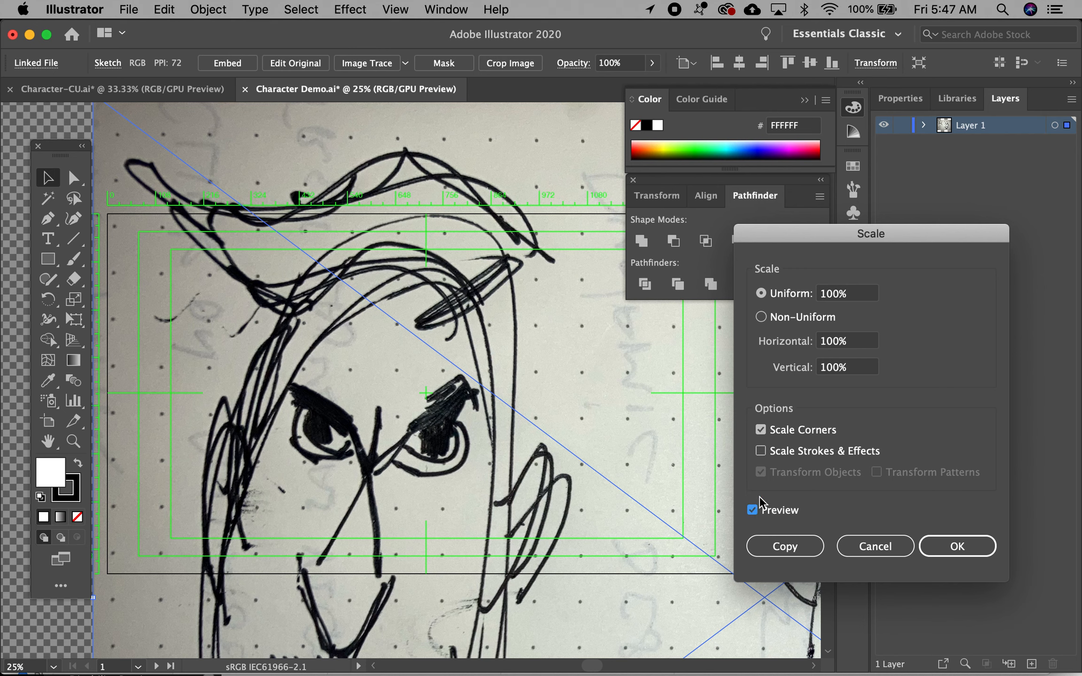
left_click_drag(841, 293, 846, 292)
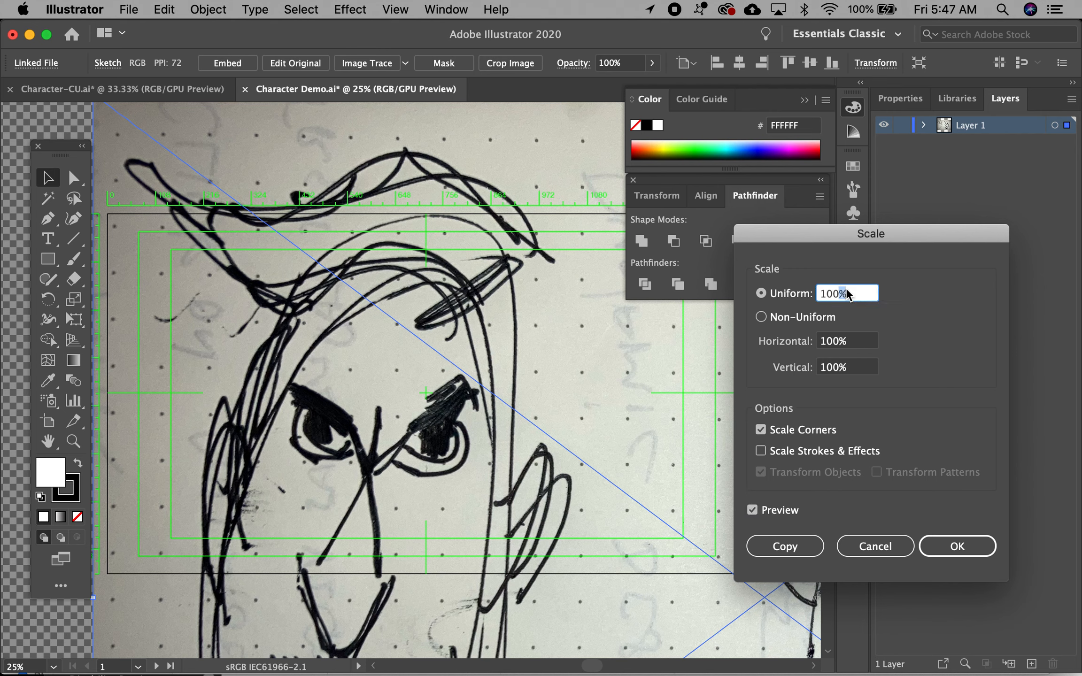
type("====")
key("BackSpace")
key("BackSpace")
key("BackSpace")
key("BackSpace")
key("BackSpace")
key("BackSpace")
key("BackSpace")
type("50")
left_click(761, 432)
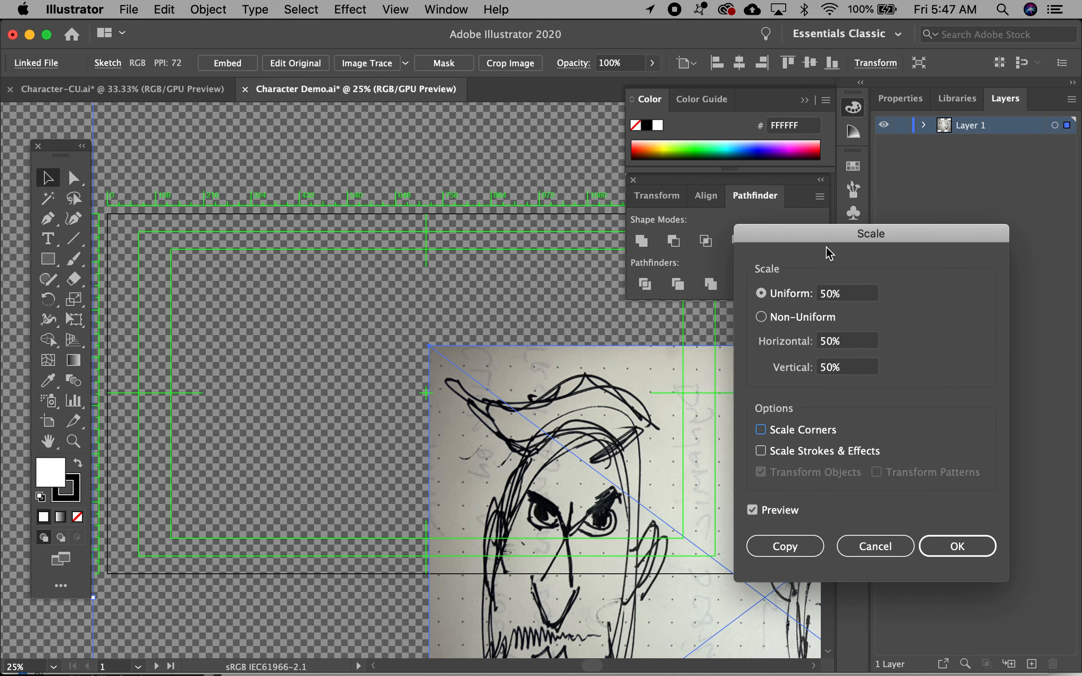
- Scale the sketch uniformly to 40% and move it up and left over the artboard
double_click(828, 293)
type("40")
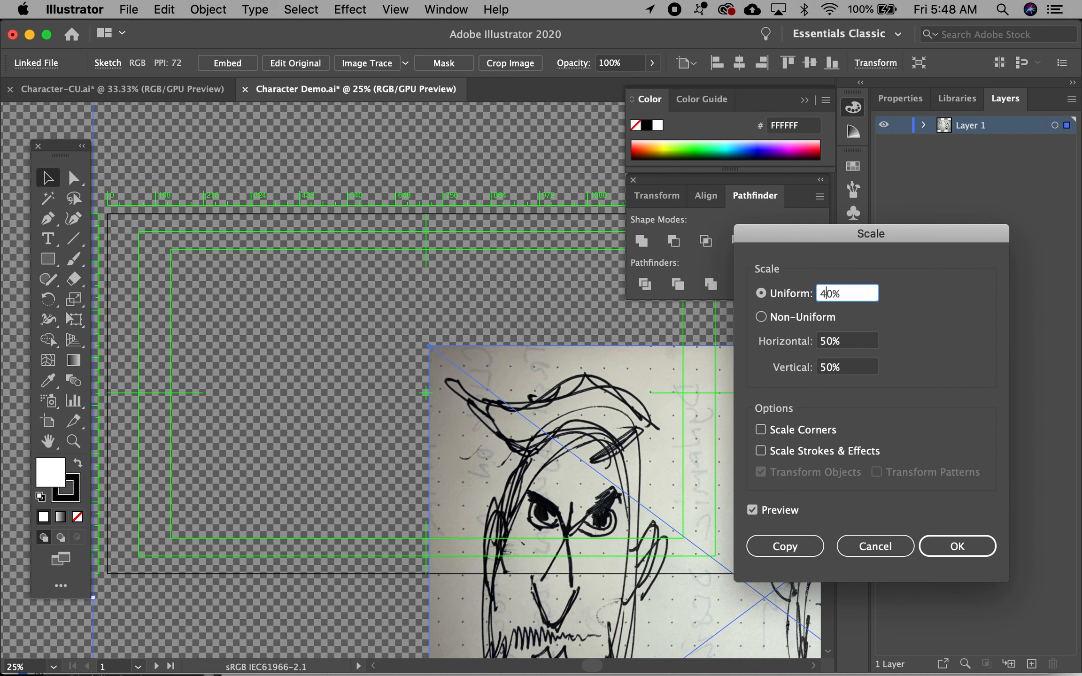
key("Return")
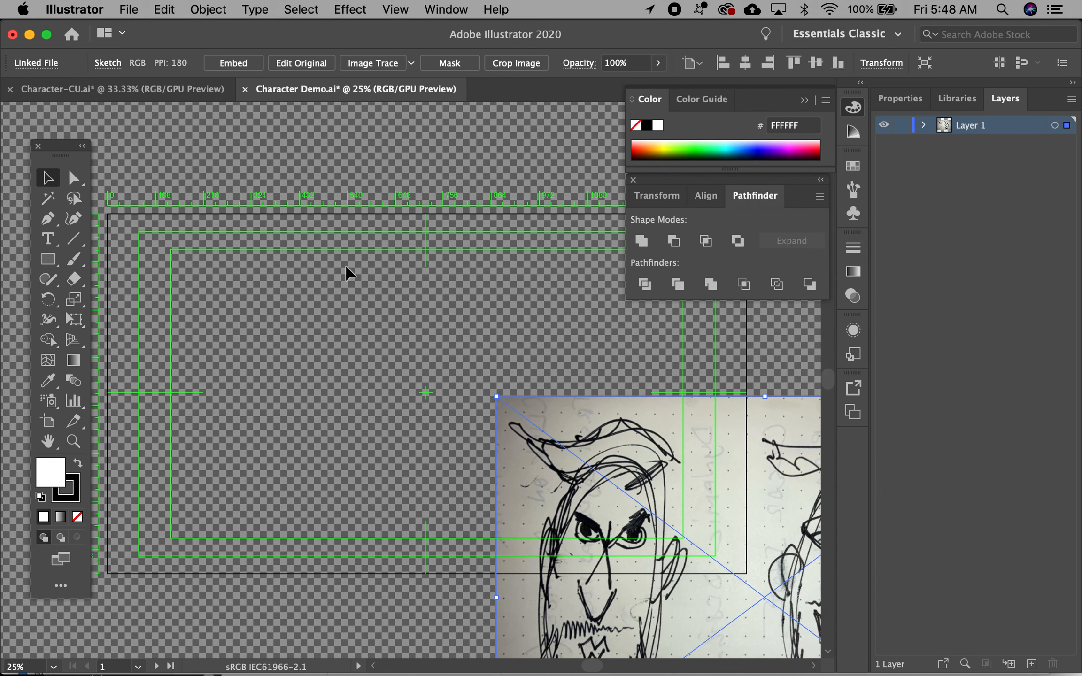
mouse_move(652, 515)
left_mouse_down()
mouse_move(253, 268)
mouse_move(294, 338)
mouse_move(405, 362)
mouse_move(400, 379)
mouse_move(383, 375)
mouse_move(422, 370)
mouse_move(449, 386)
mouse_move(497, 379)
mouse_move(551, 415)
mouse_move(521, 425)
mouse_move(541, 425)
left_mouse_up()
- Scale the sketch uniformly to 90% and move it slightly left and down so the angry face sits near the artboard's centre
left_click(197, 10)
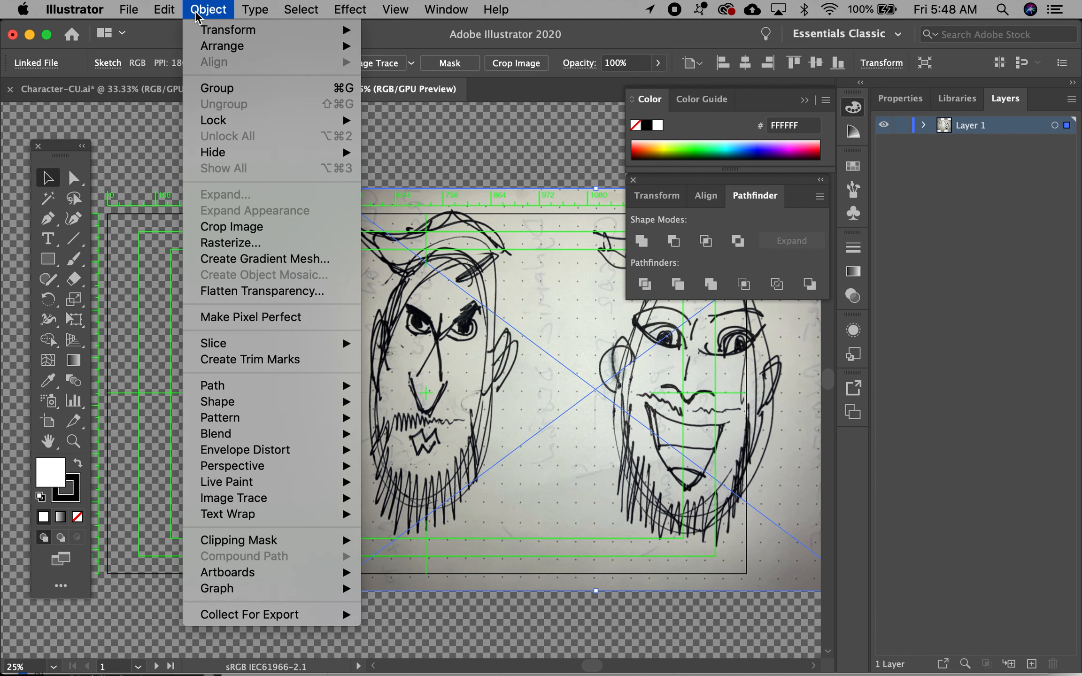
mouse_move(201, 29)
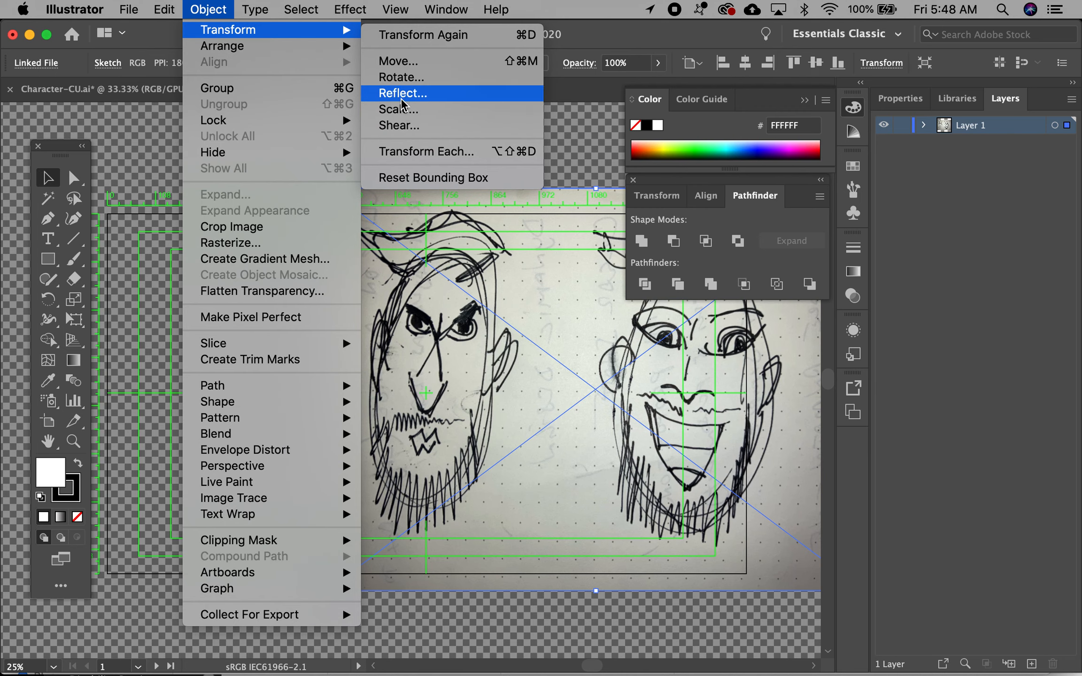
left_click(405, 110)
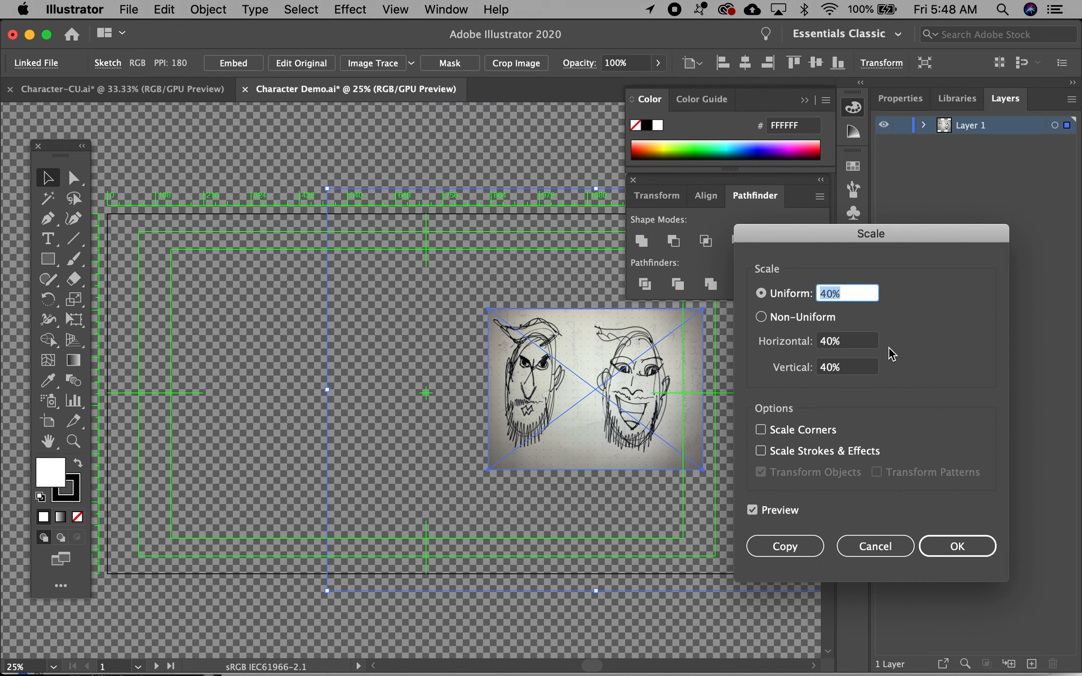
left_click(825, 293)
key("BackSpace")
type("9")
left_click(955, 545)
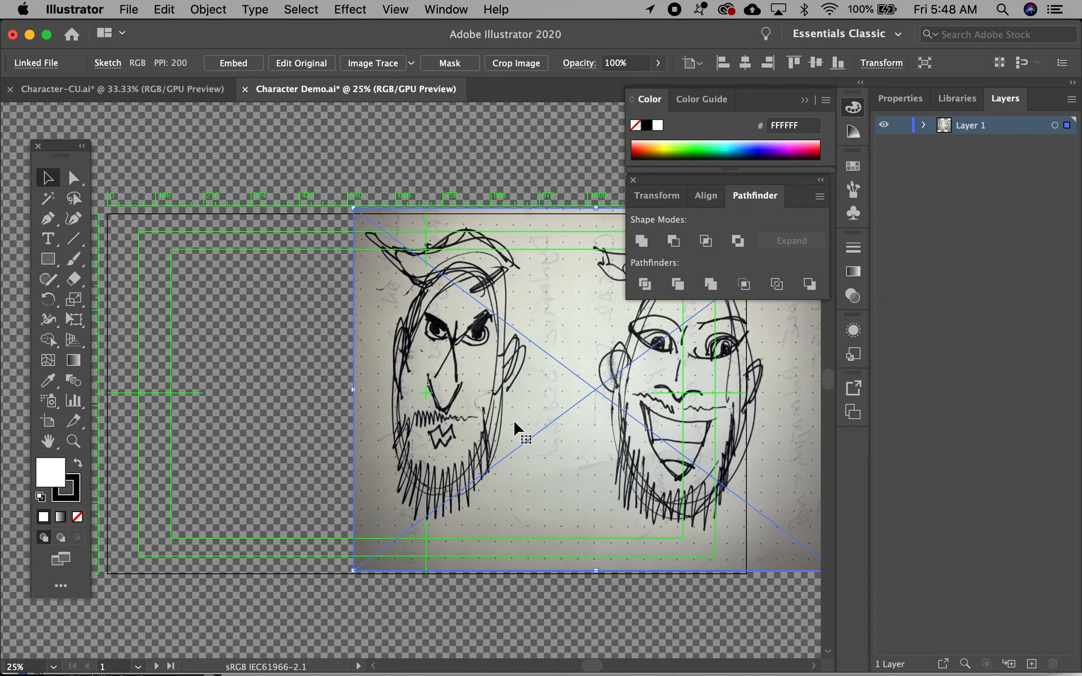
mouse_move(435, 350)
left_mouse_down()
mouse_move(390, 226)
mouse_move(488, 435)
mouse_move(422, 387)
mouse_move(424, 401)
mouse_move(389, 408)
mouse_move(401, 407)
left_mouse_up()
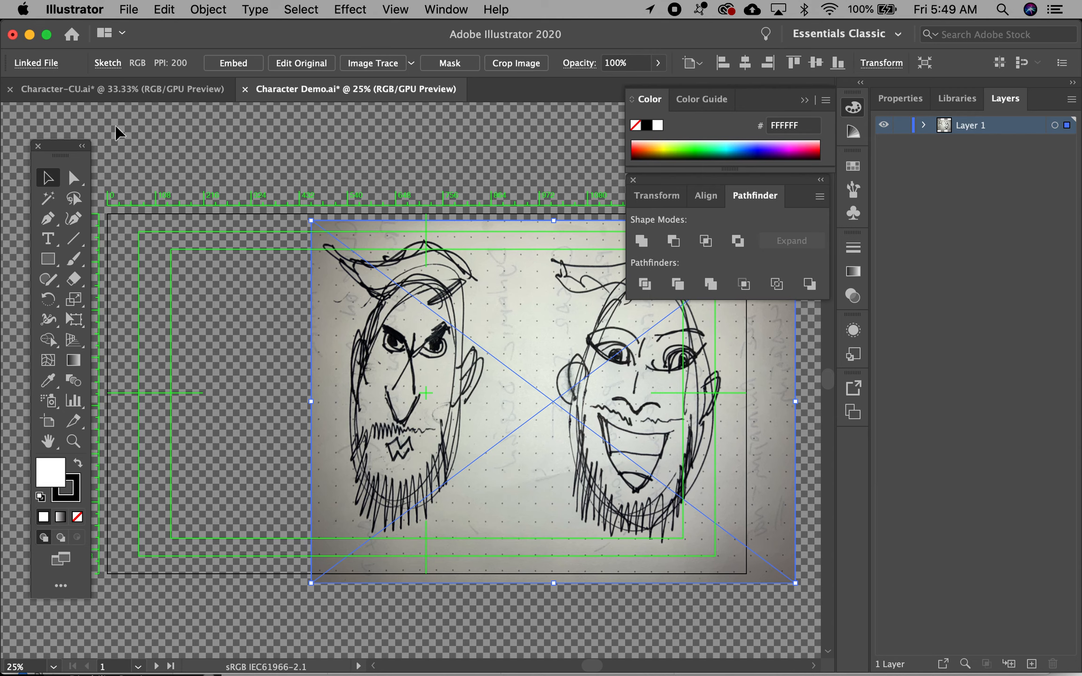
- Using Character-CU.ai as a layer reference, lock the sketch's layer in Character Demo.ai and add a layer named Head Shape above it
left_click(113, 87)
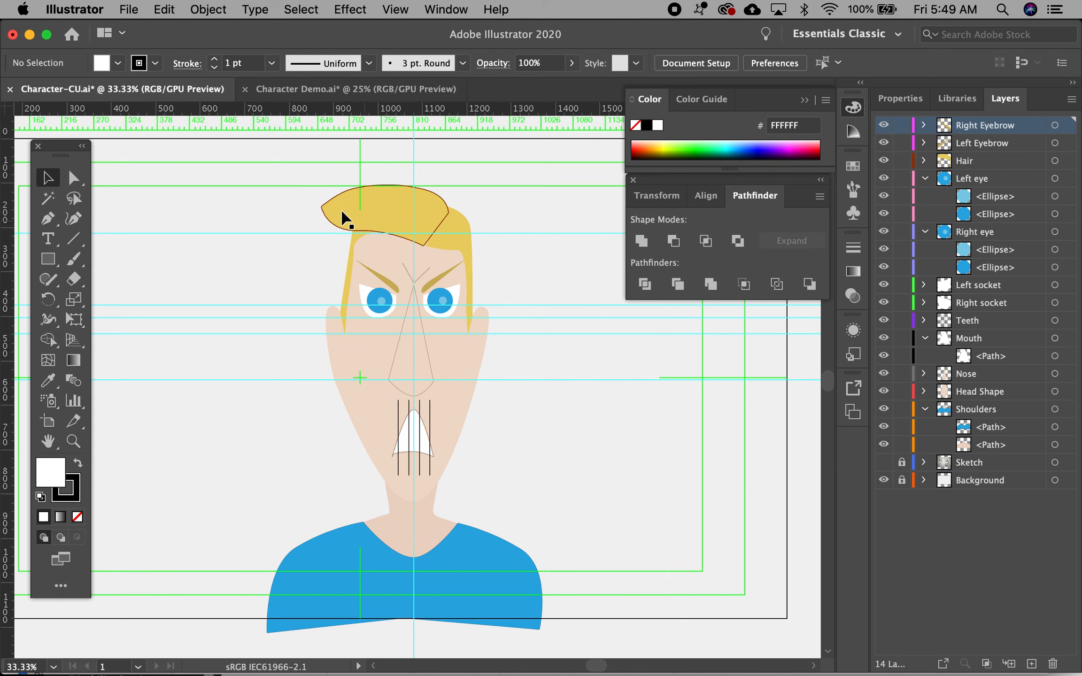
left_click(334, 92)
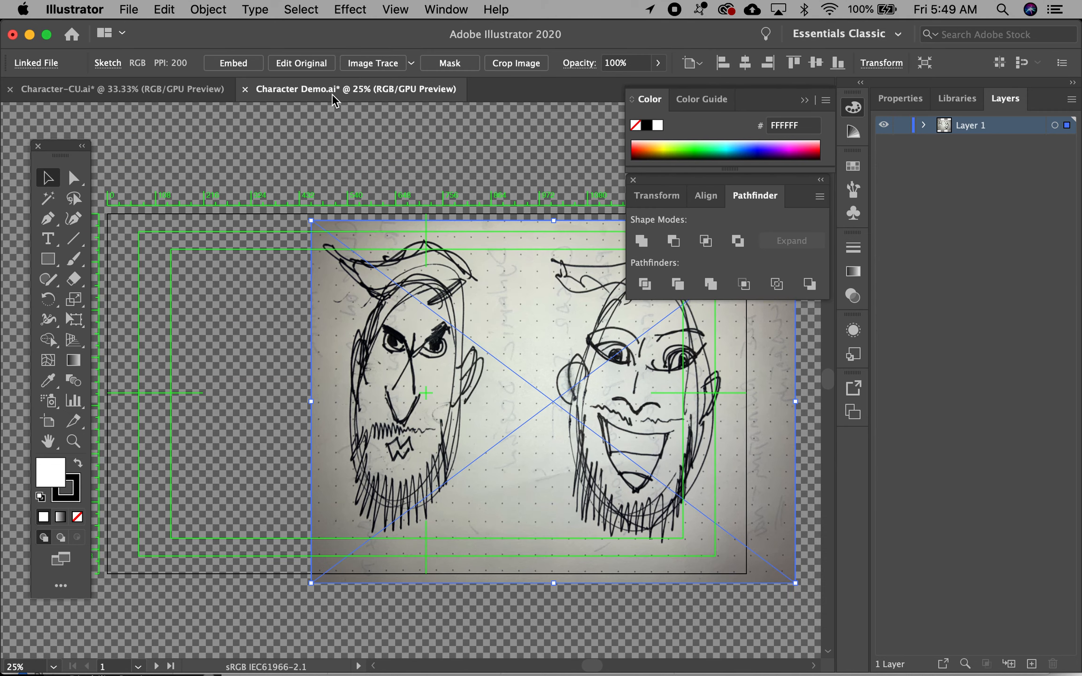
left_click(901, 124)
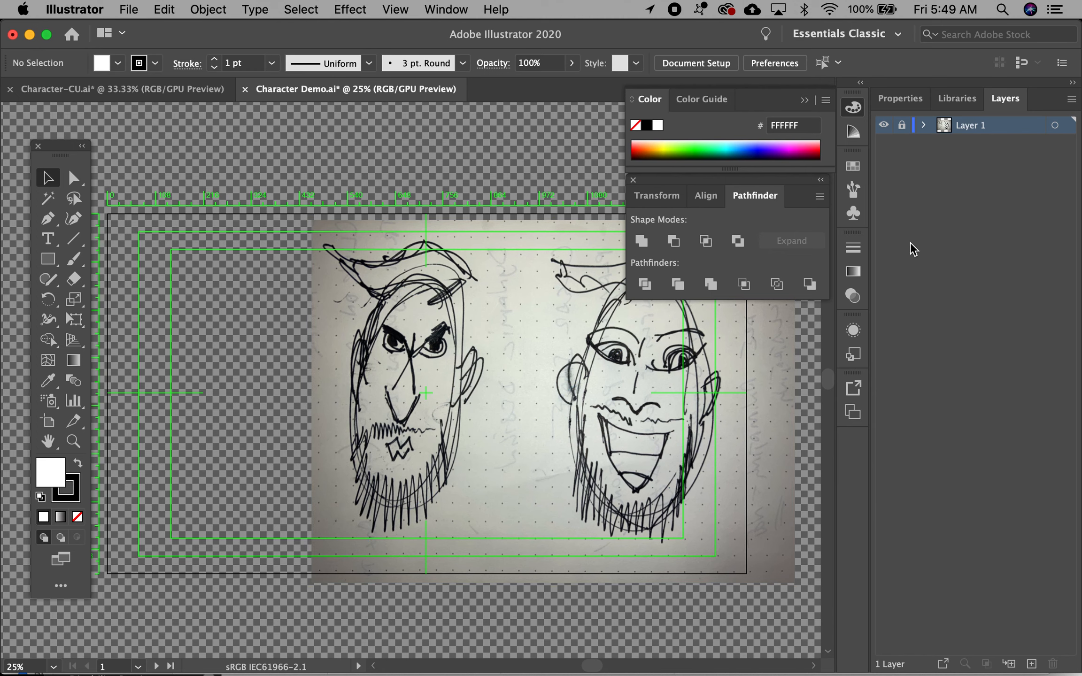
left_click(1031, 664)
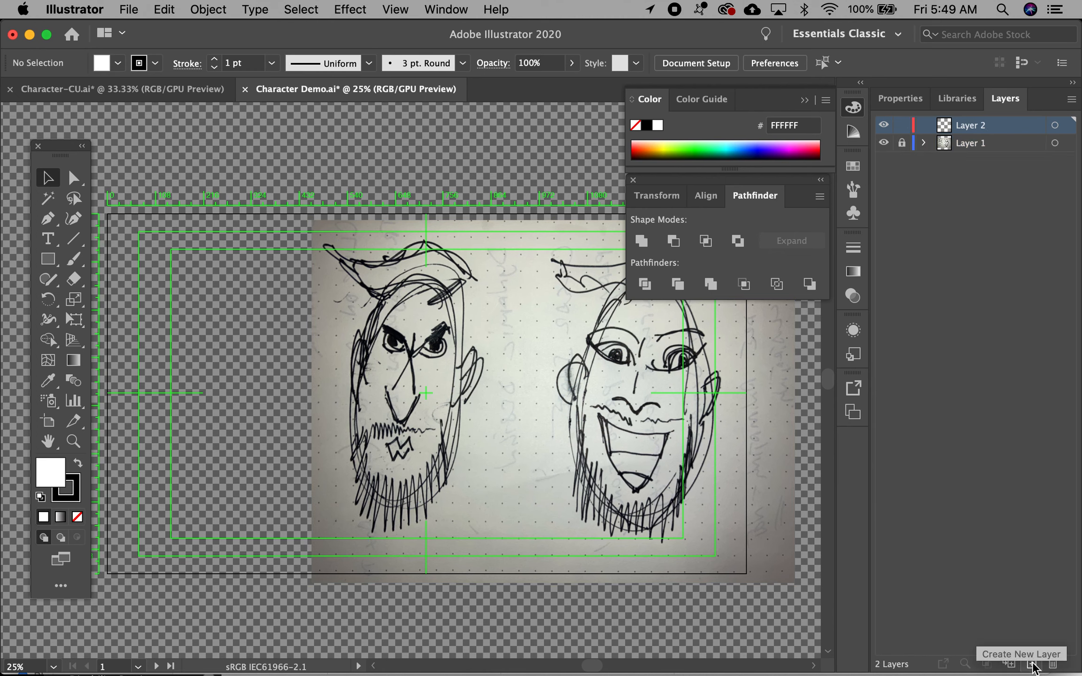
double_click(968, 126)
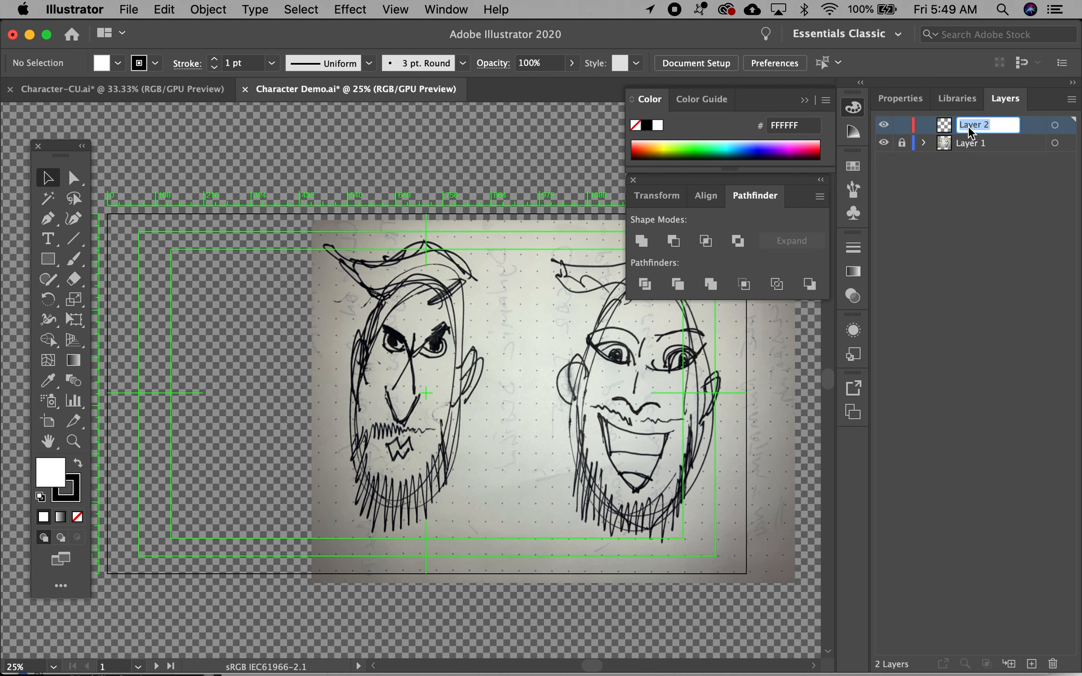
type("Head Shape")
key("Return")
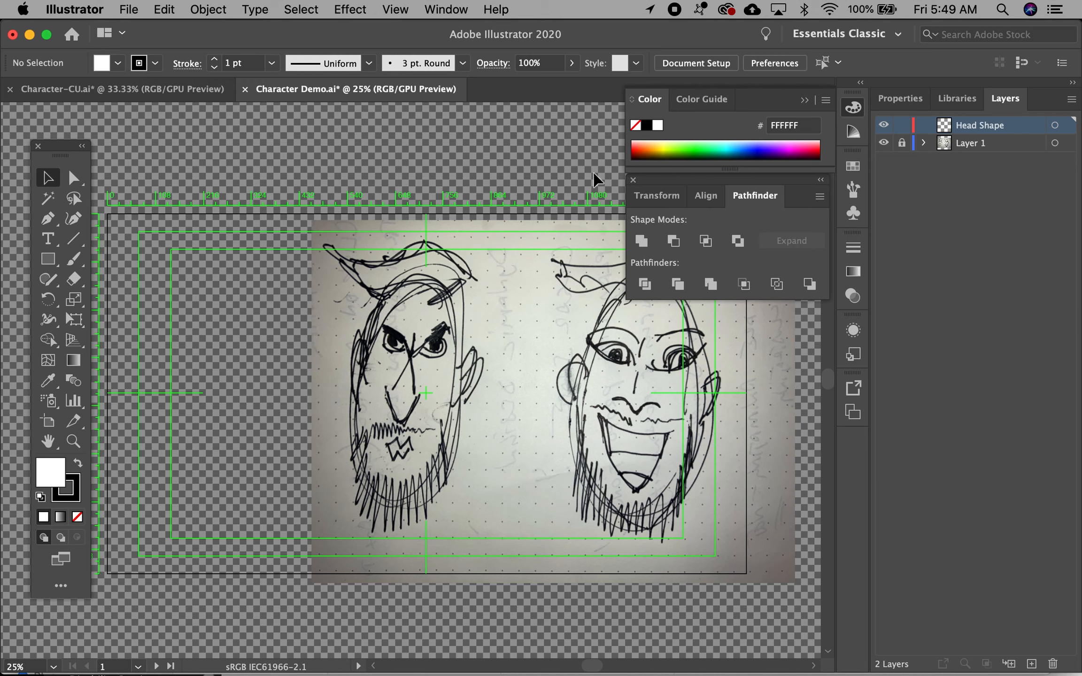
- Trace the angry face's head with the Pen tool as a closed oval path of four anchors on the Head Shape layer
key("z")
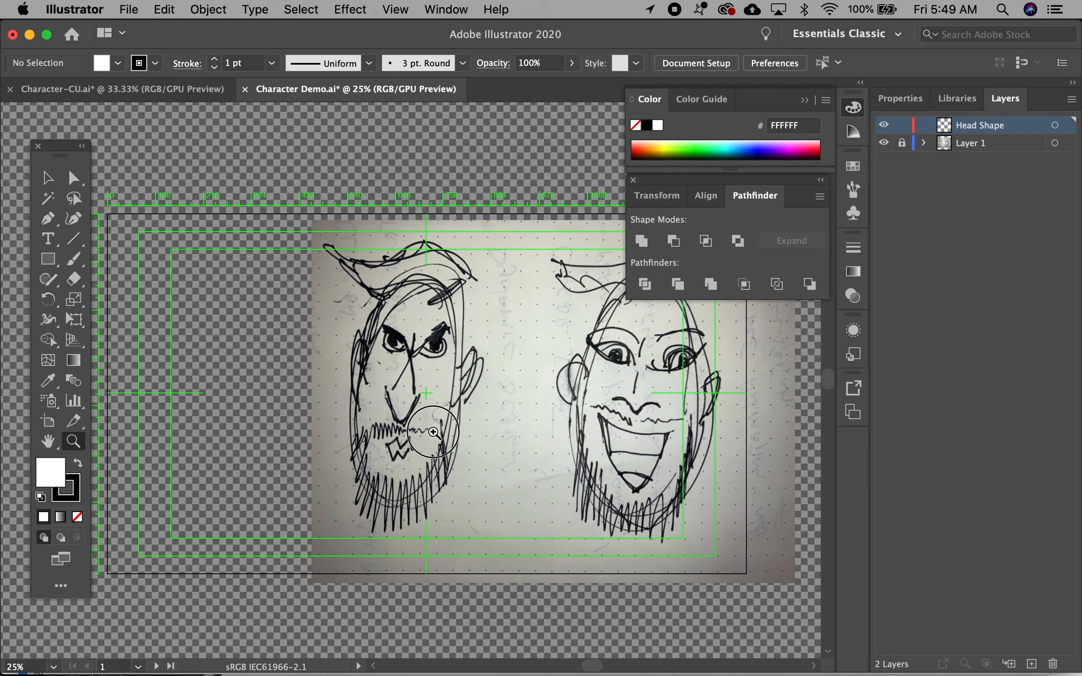
left_click(434, 434)
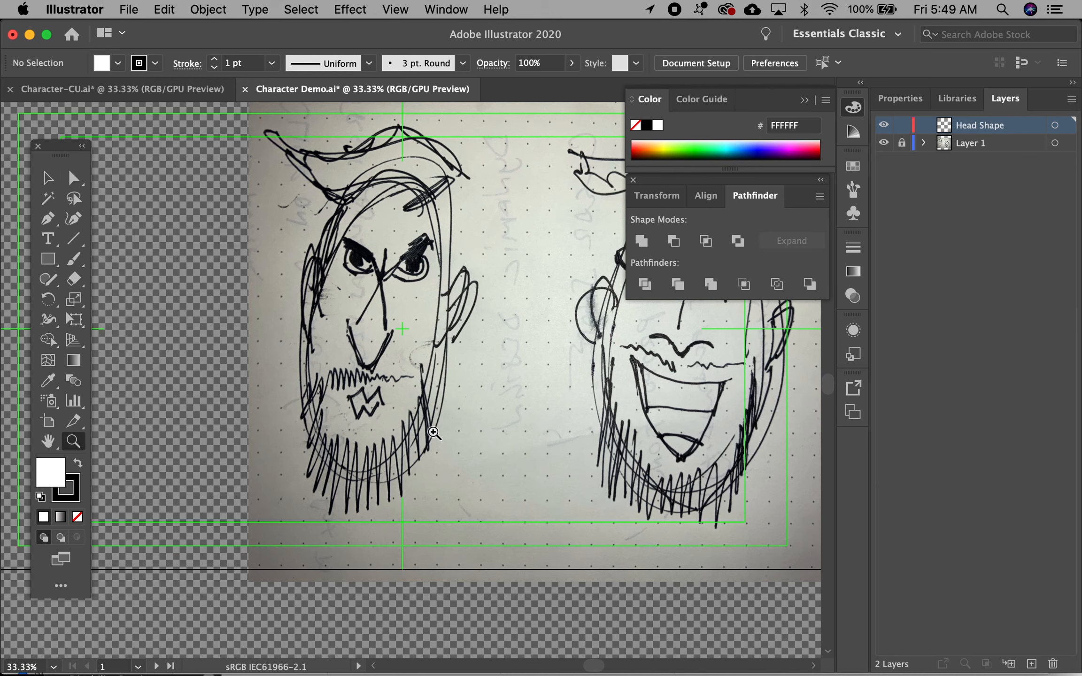
left_click(47, 221)
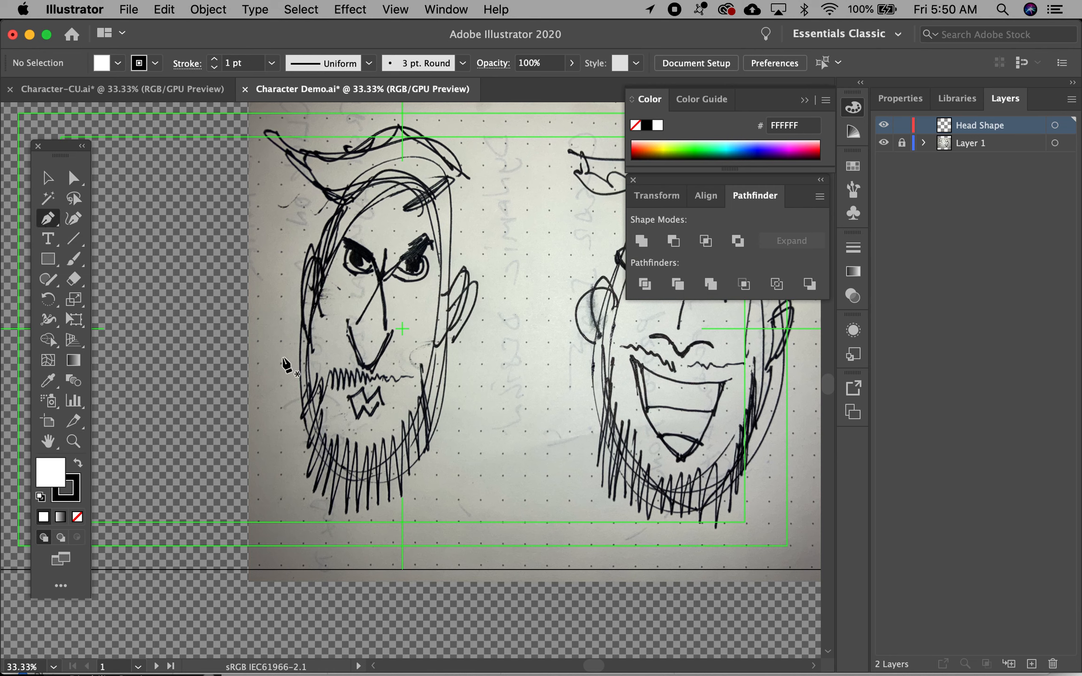
left_click(309, 349)
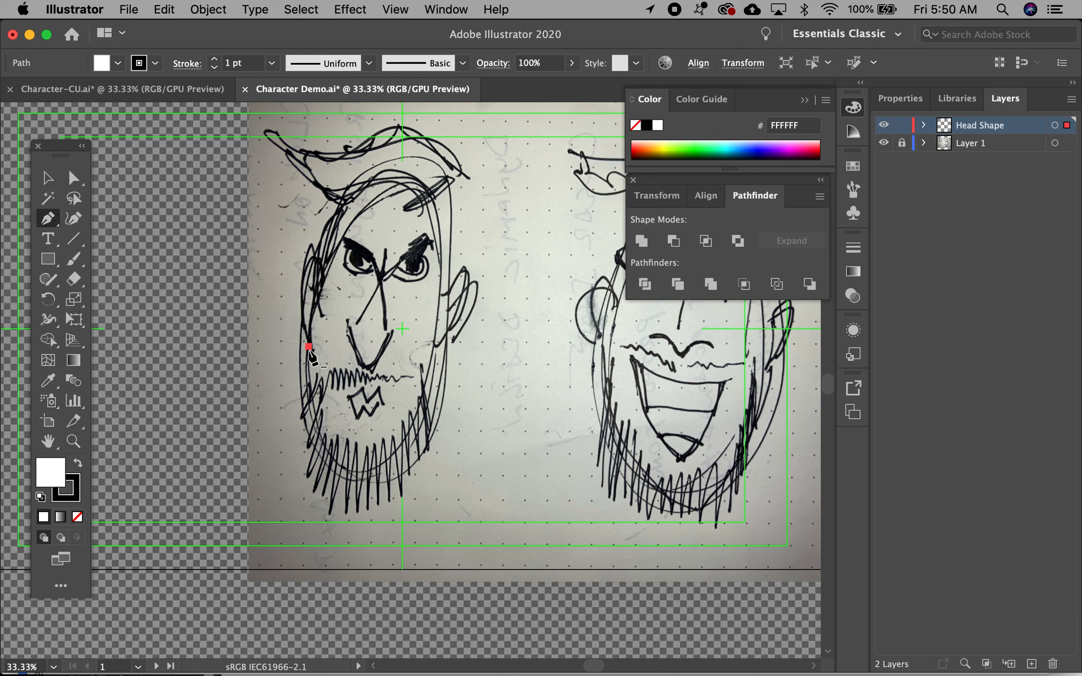
left_click_drag(355, 474, 415, 472)
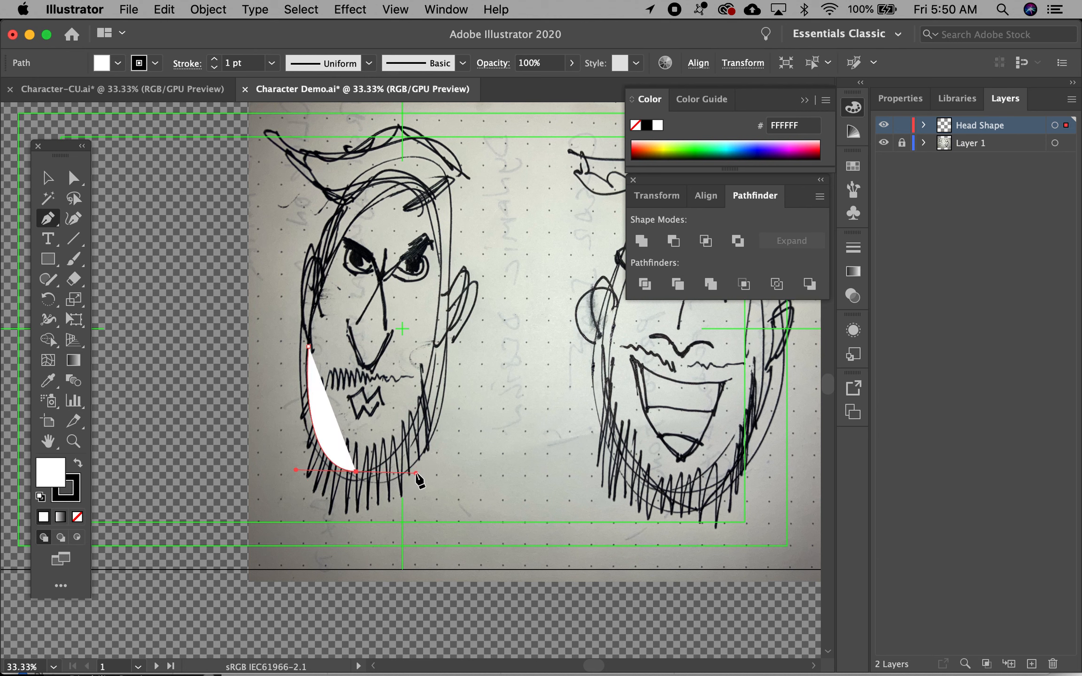
left_click(437, 346)
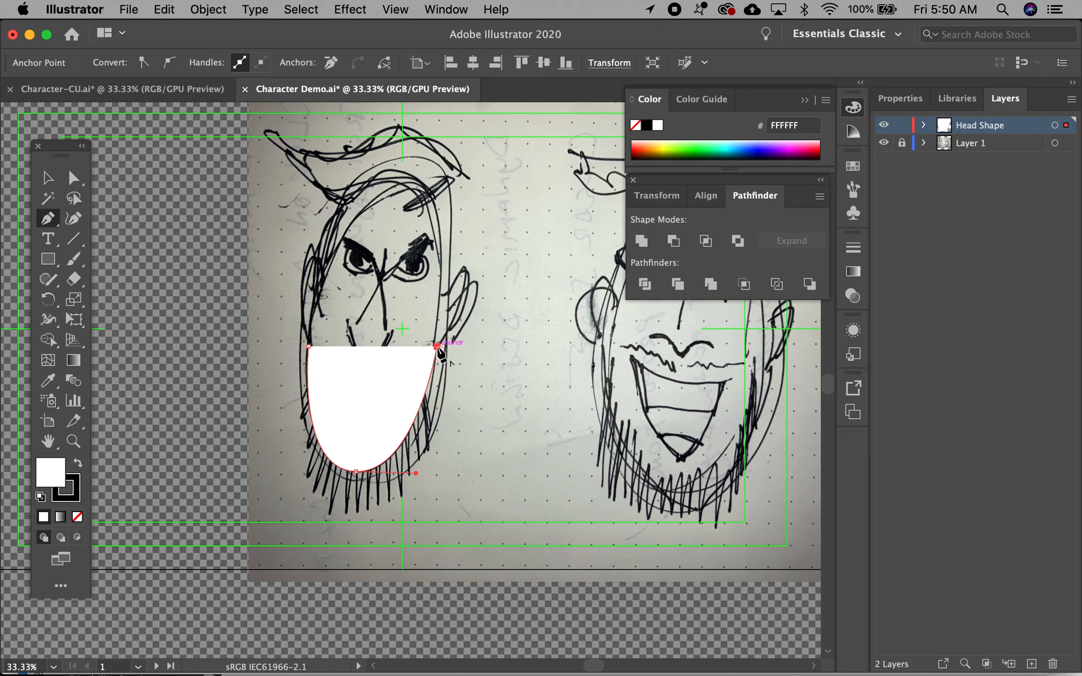
left_click_drag(437, 349, 328, 168)
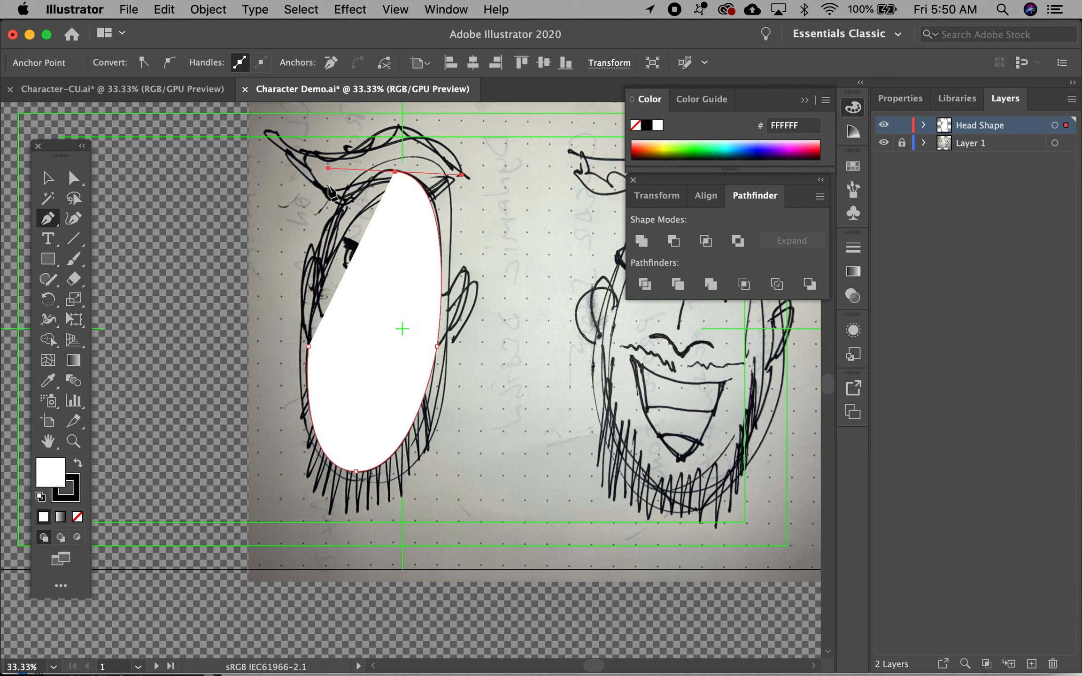
left_click(308, 345)
key("v")
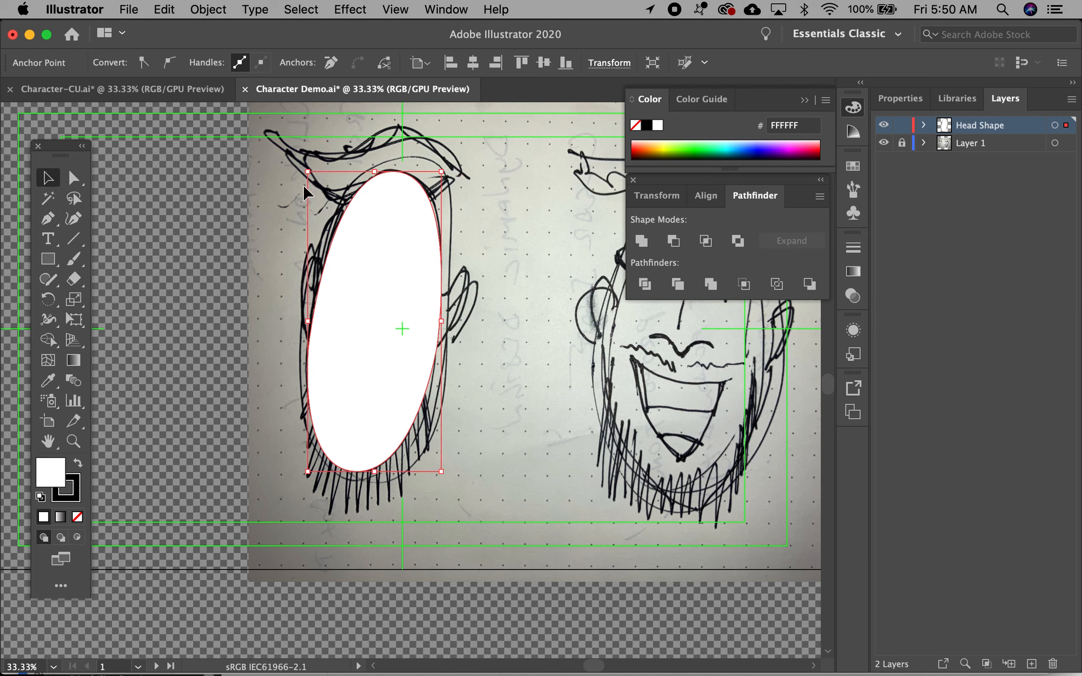
- Lengthen the curve handles at the head outline's top and bottom anchors to make the oval fuller
left_click(73, 177)
left_click(434, 230)
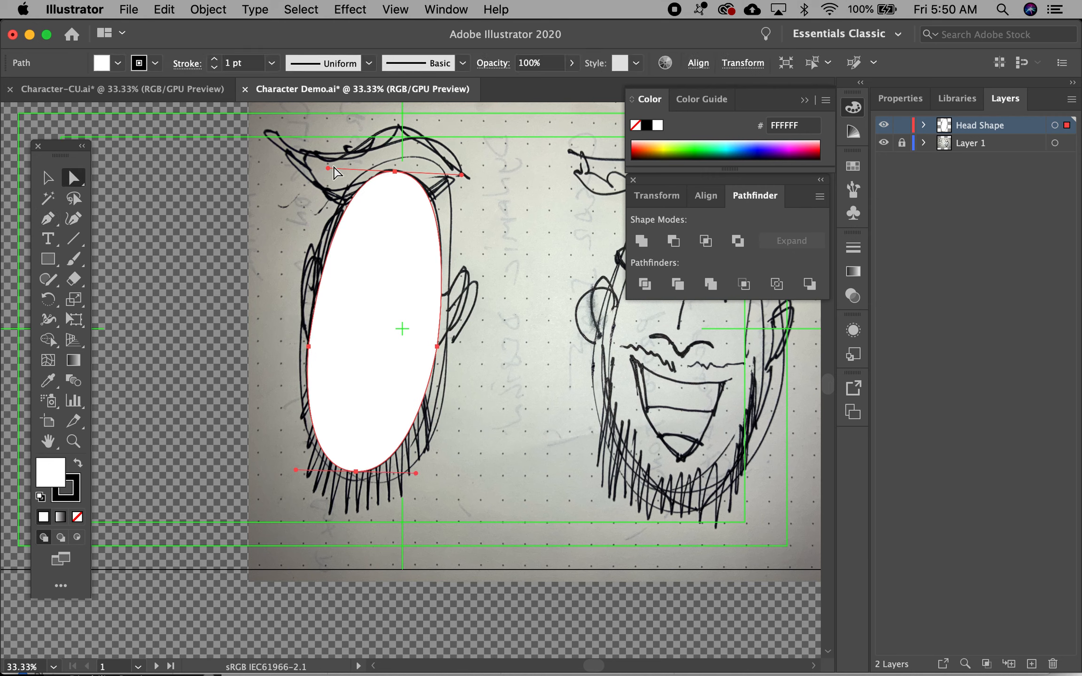
left_click_drag(328, 169, 302, 171)
left_click_drag(463, 170, 462, 175)
left_click_drag(415, 473, 437, 472)
left_click_drag(295, 470, 288, 471)
- Remove the head outline's fill and set its stroke weight to 8 pt
left_click(117, 63)
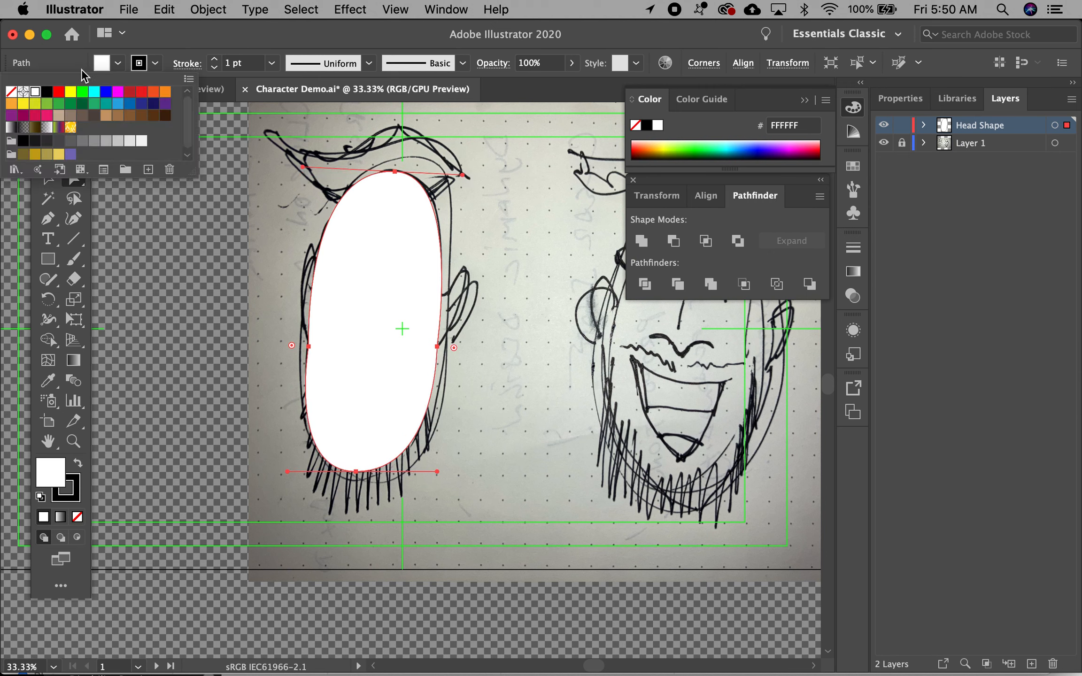
left_click(12, 93)
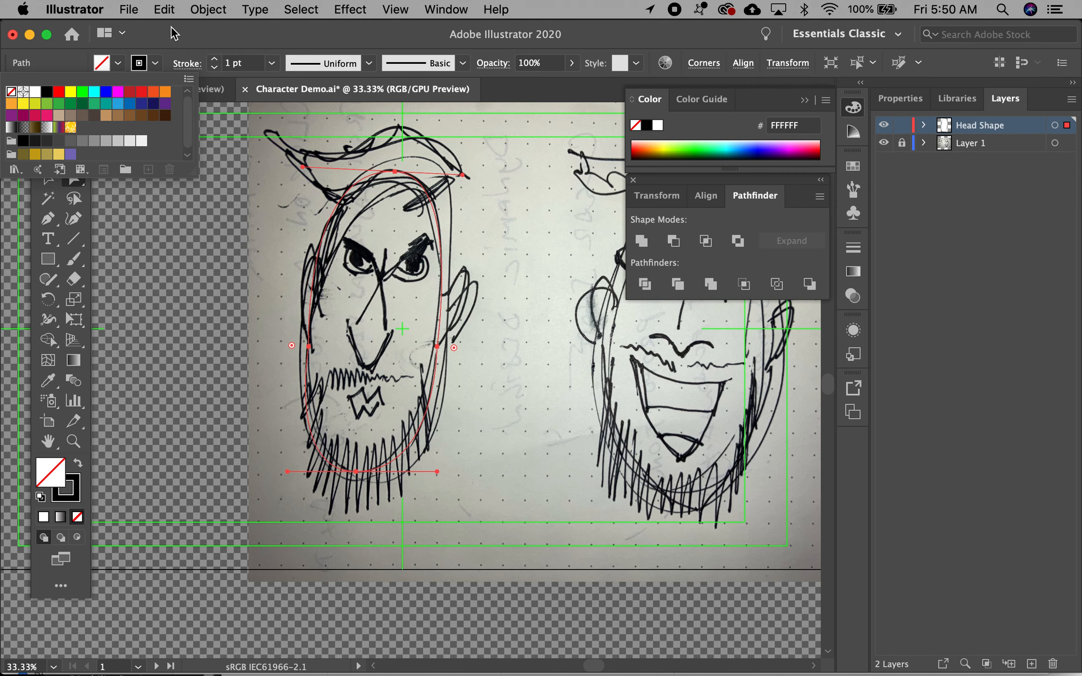
left_click(214, 59)
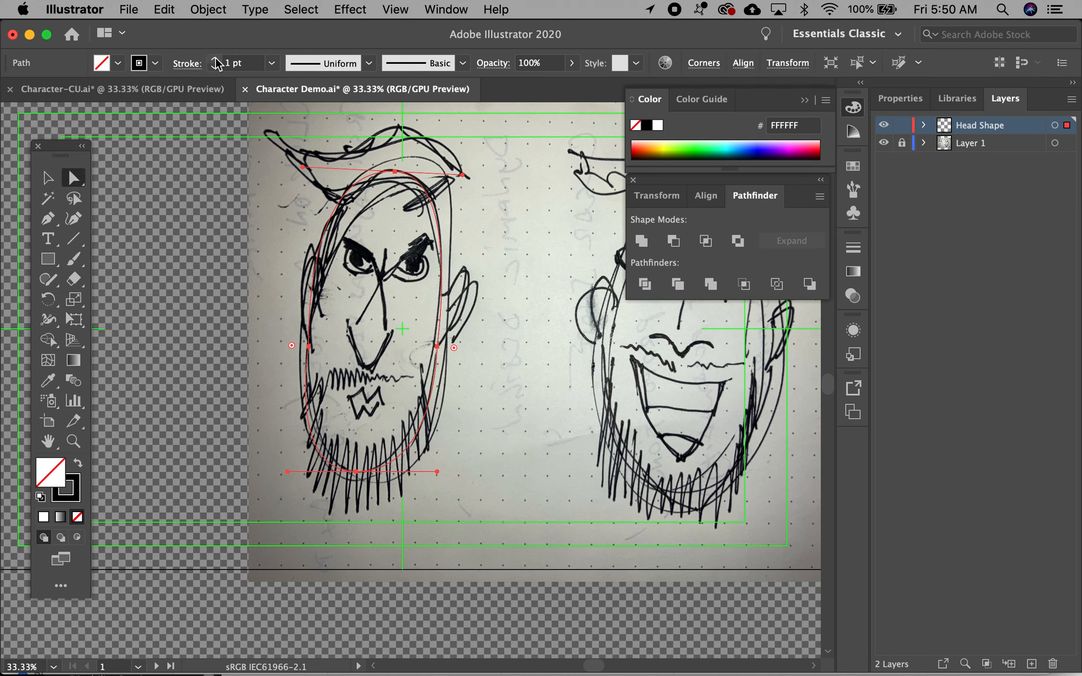
left_click(214, 59)
left_click(214, 59)
left_click(214, 59)
left_click(214, 59)
left_click(213, 59)
left_click(214, 59)
left_click(213, 59)
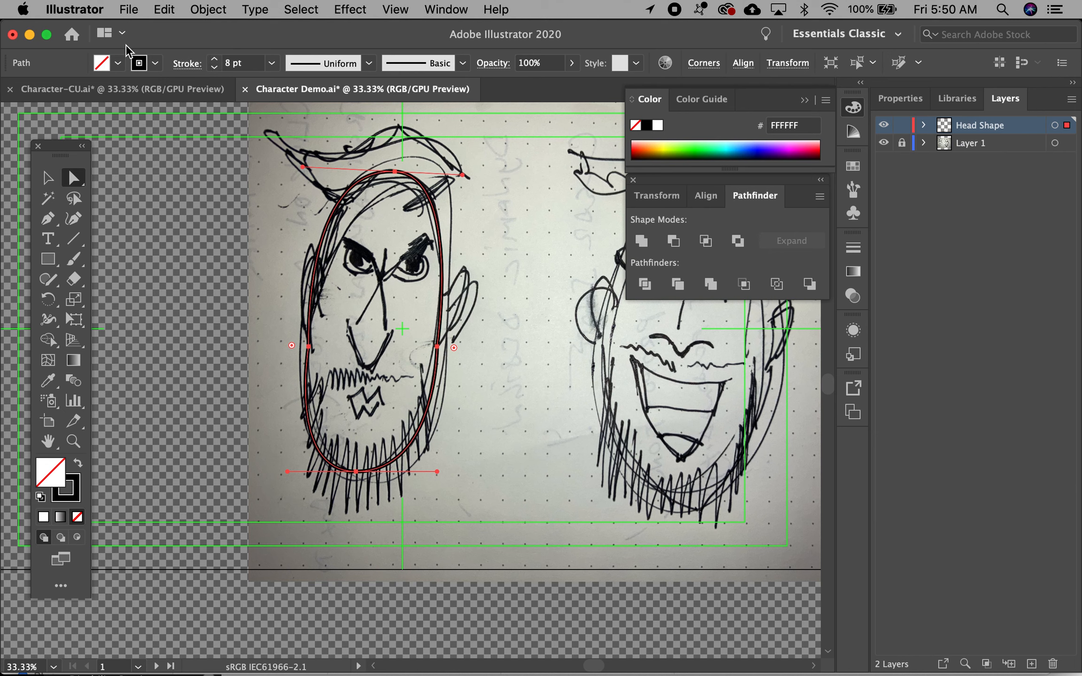
- Color the head outline's stroke dark red
left_click(138, 66)
left_click(129, 90)
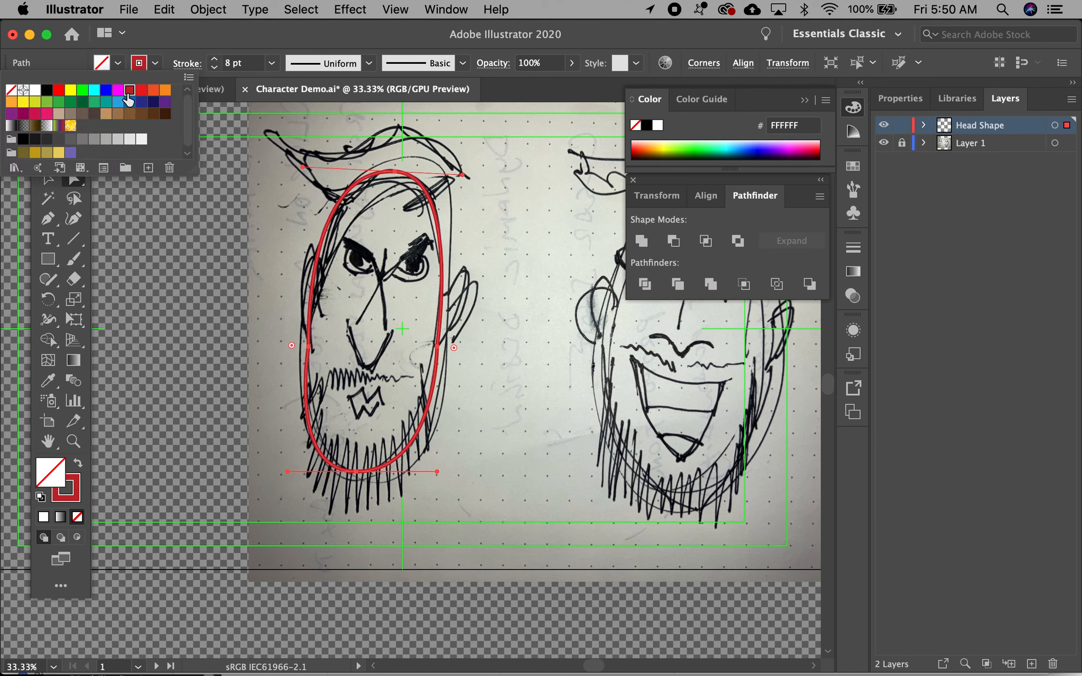
left_click(530, 405)
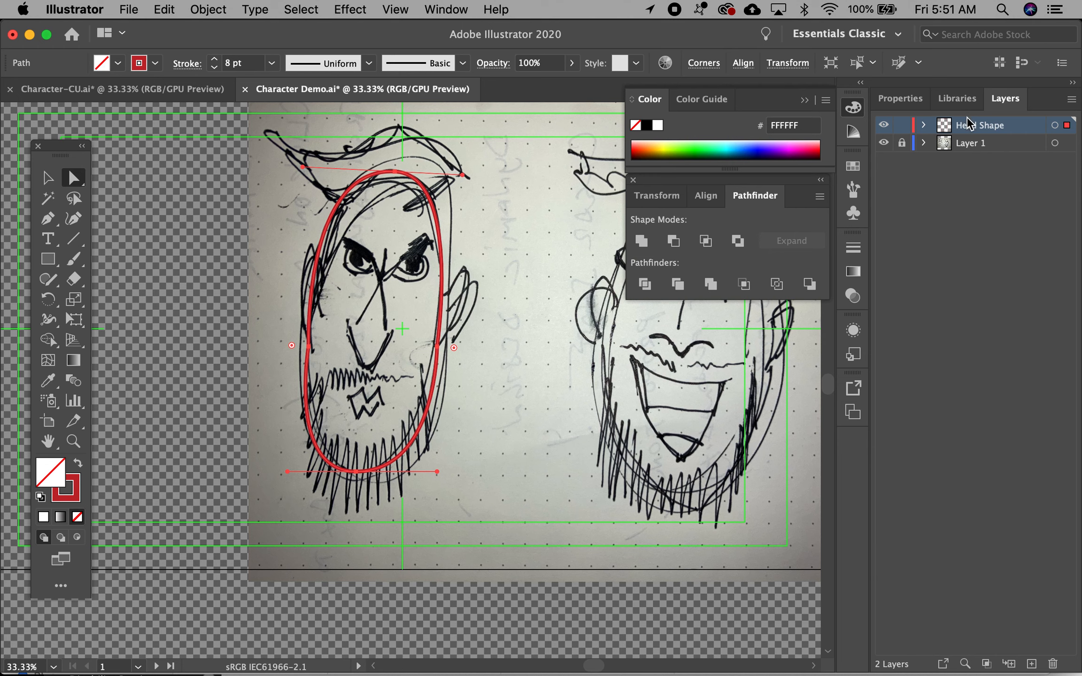
- Expand the Head Shape layer and trace the angry face's ear as a closed path beside the head with the Pen tool
left_click(924, 126)
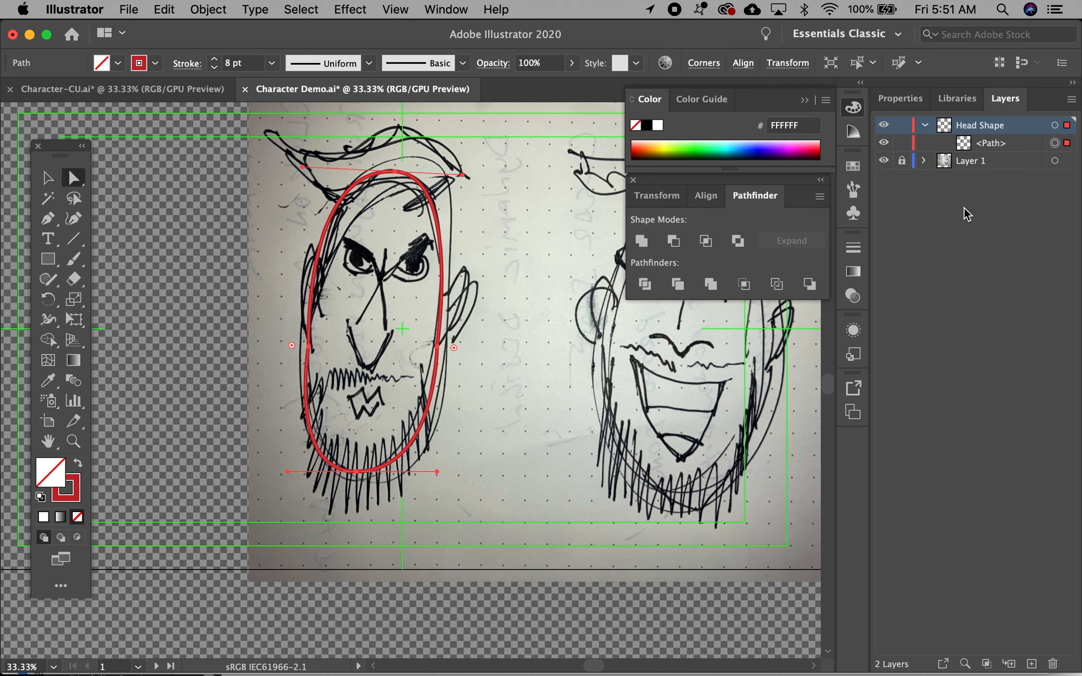
left_click(1007, 142)
key("p")
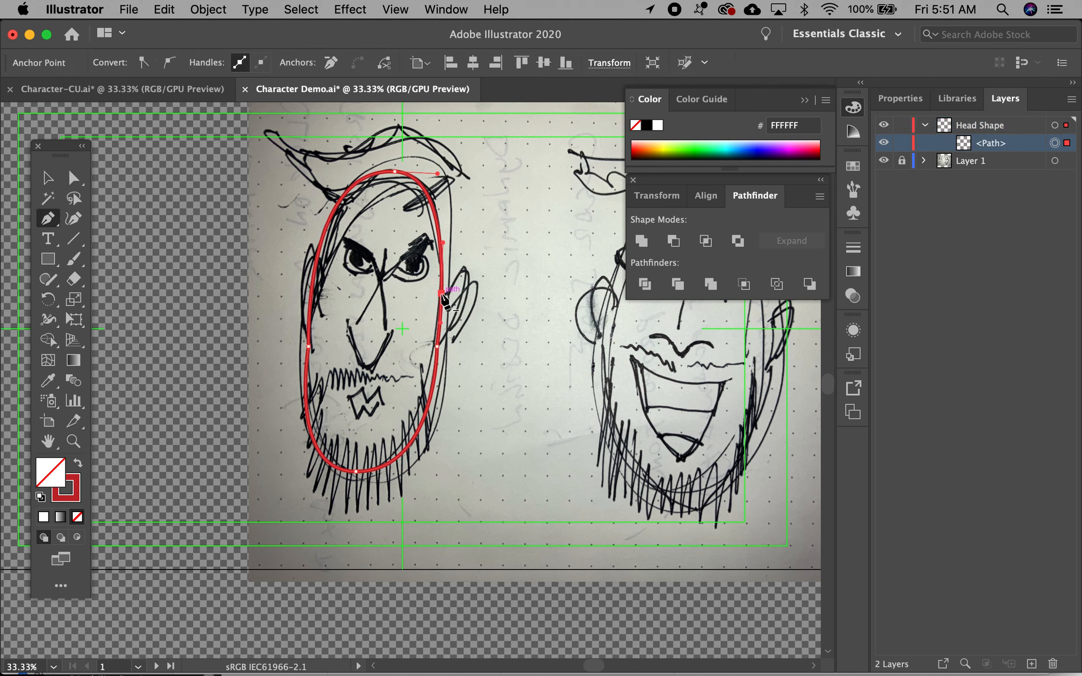
left_click_drag(462, 267, 470, 281)
left_click_drag(463, 330, 458, 333)
left_click(436, 346)
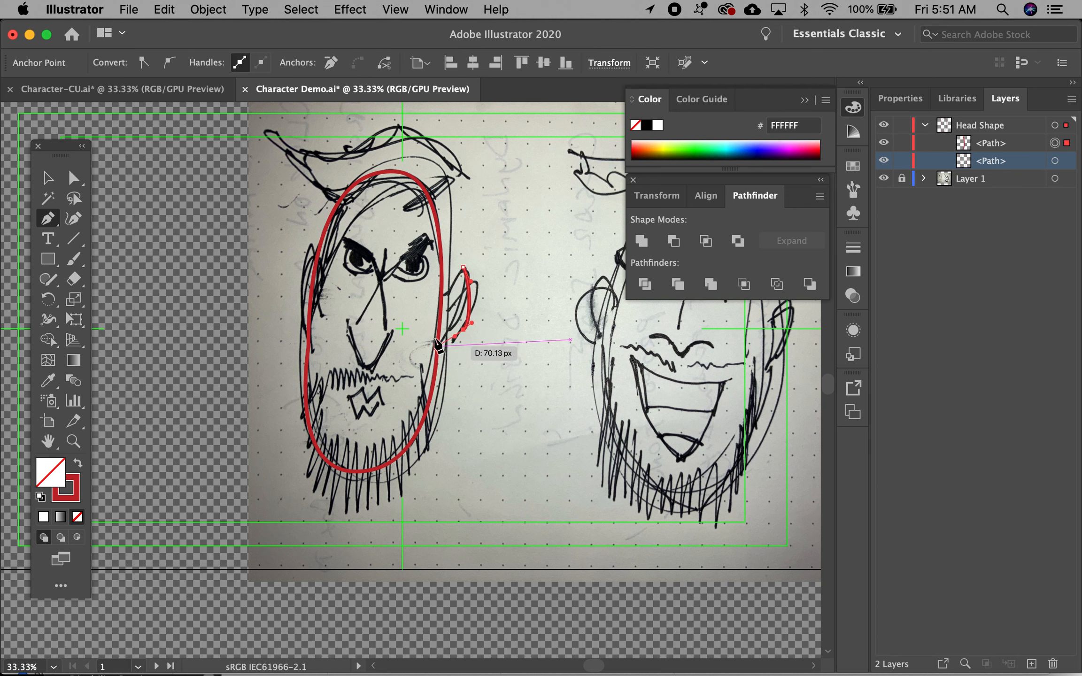
left_click(442, 292)
left_click(463, 267)
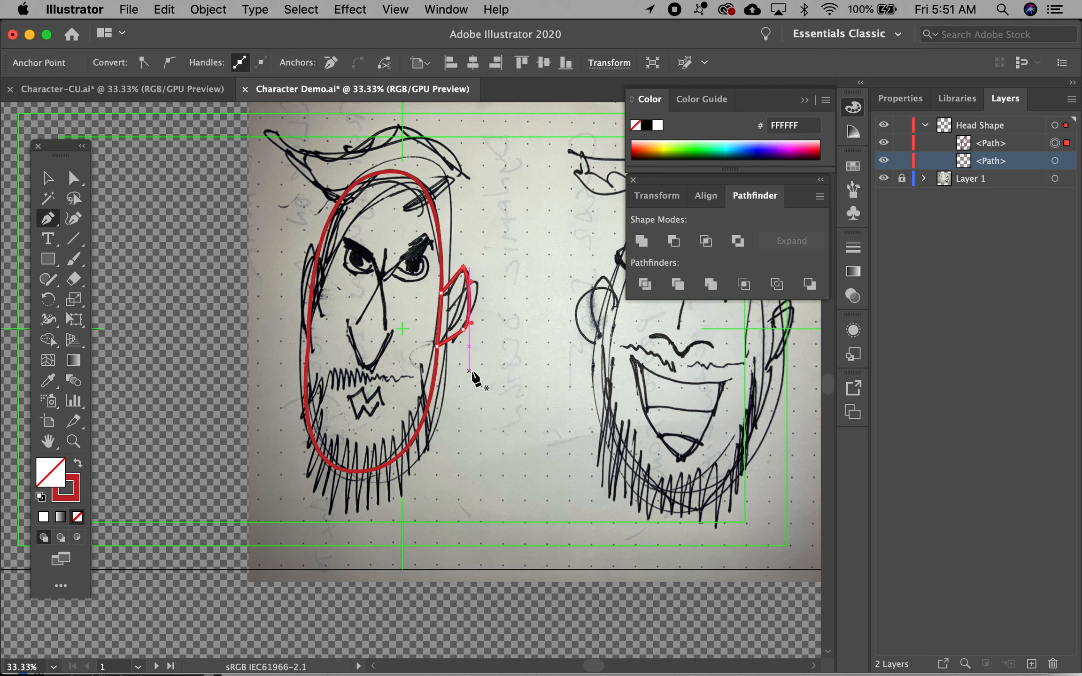
- Round the ear's top corner by extending its curve handle horizontally outward, then try reshaping the lower corner and undo that change
key("a")
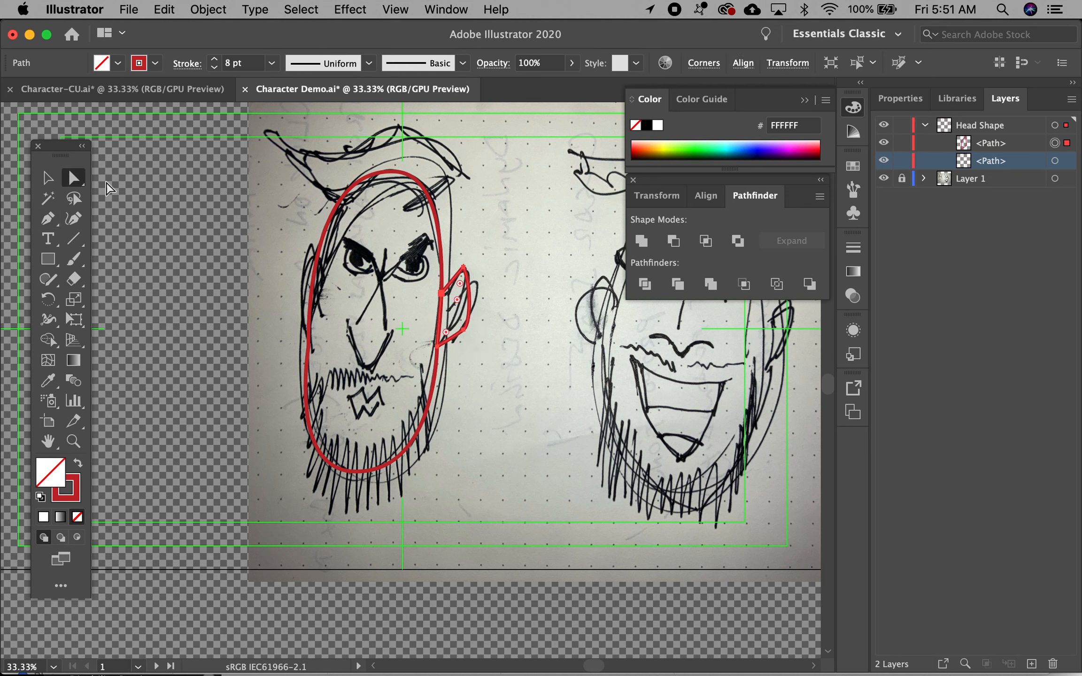
key("z")
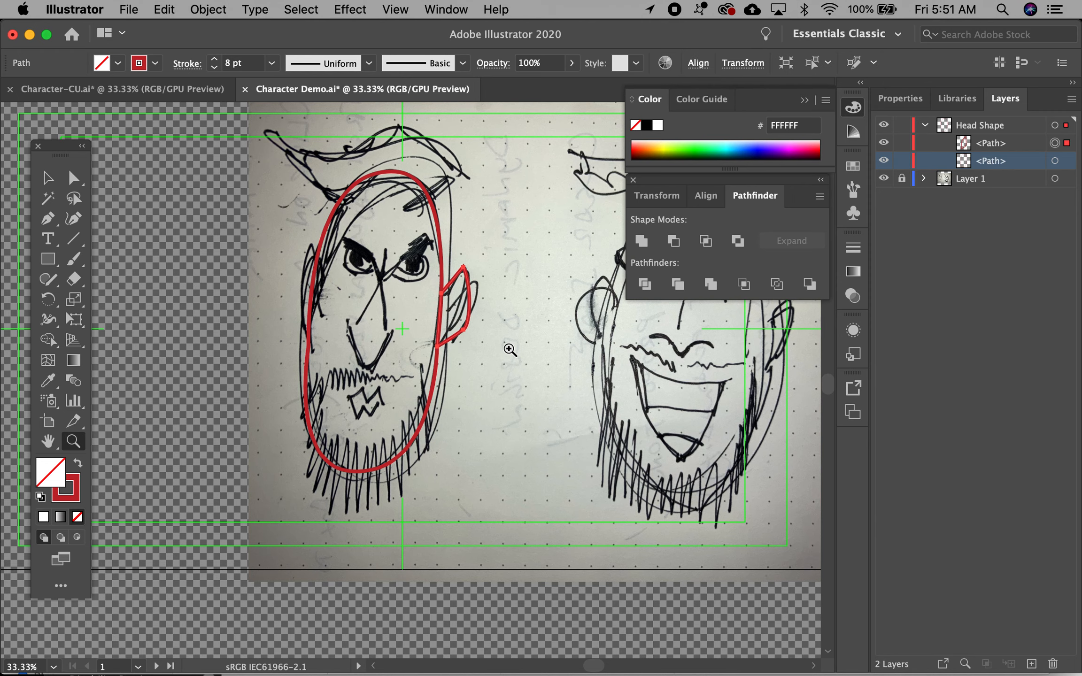
left_click(477, 289)
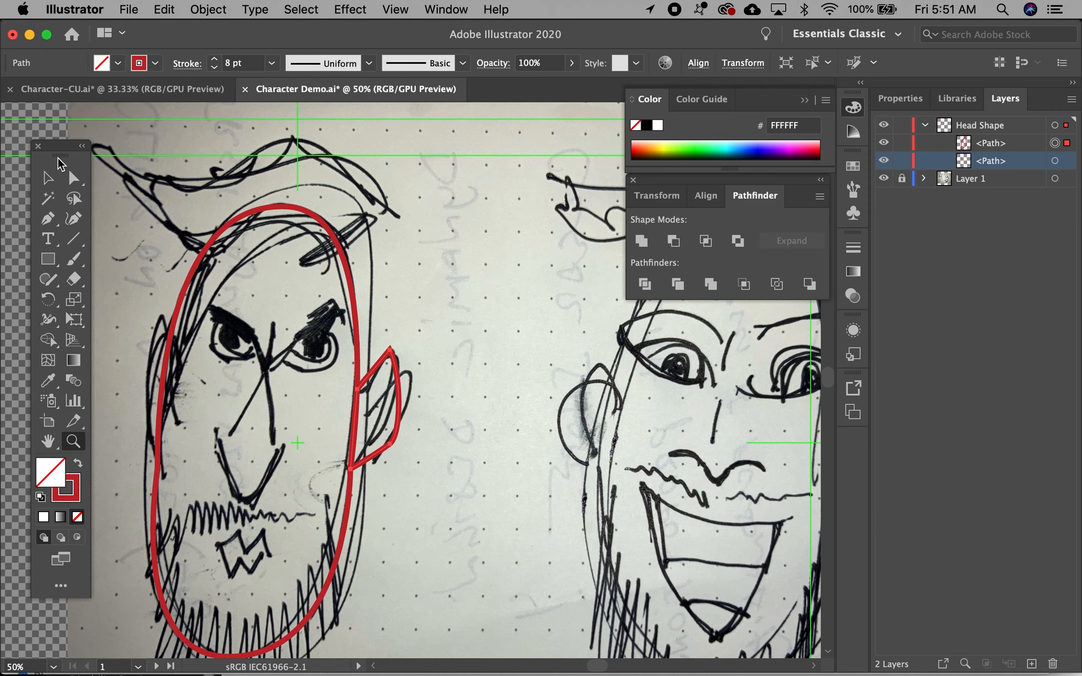
left_click(72, 179)
left_click(390, 350)
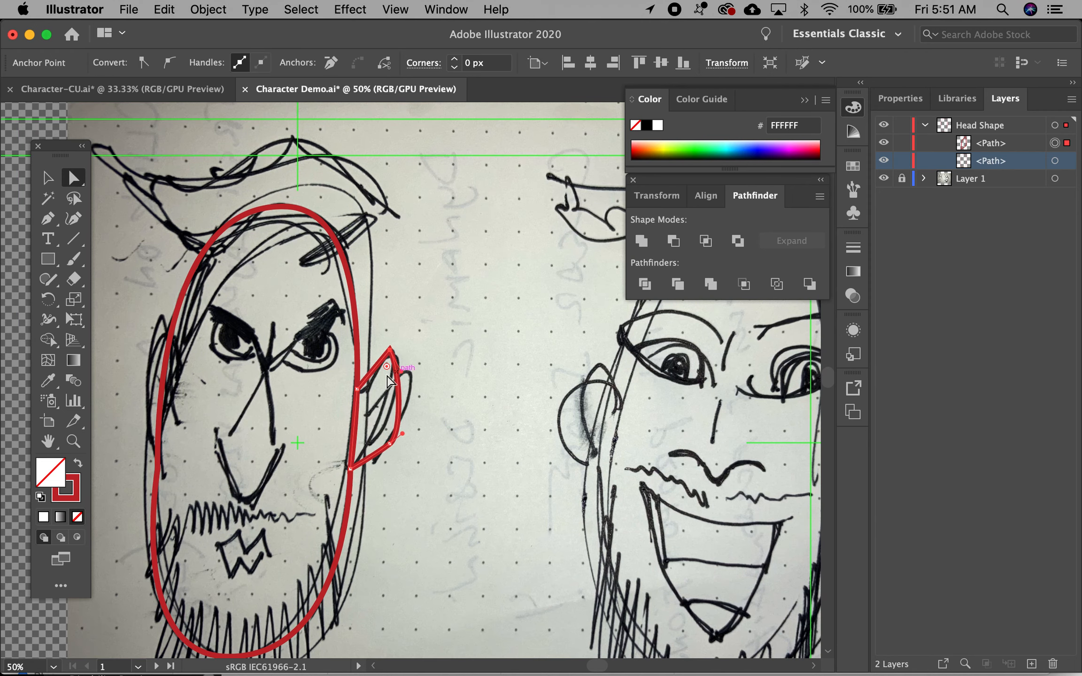
key("super+shift+a")
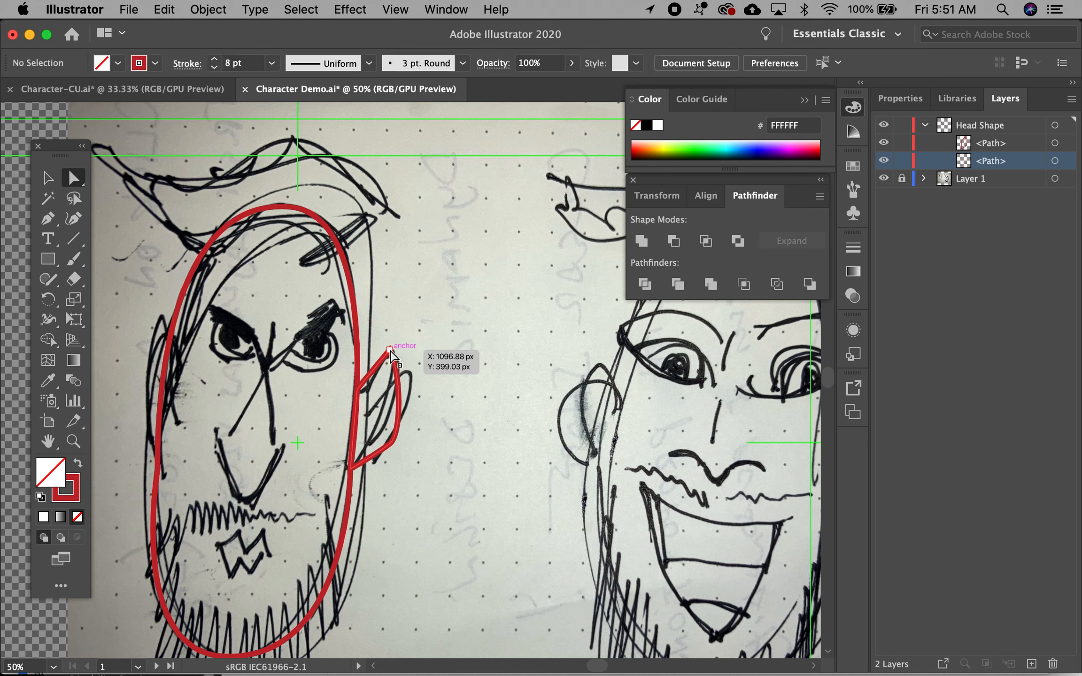
left_click(389, 349)
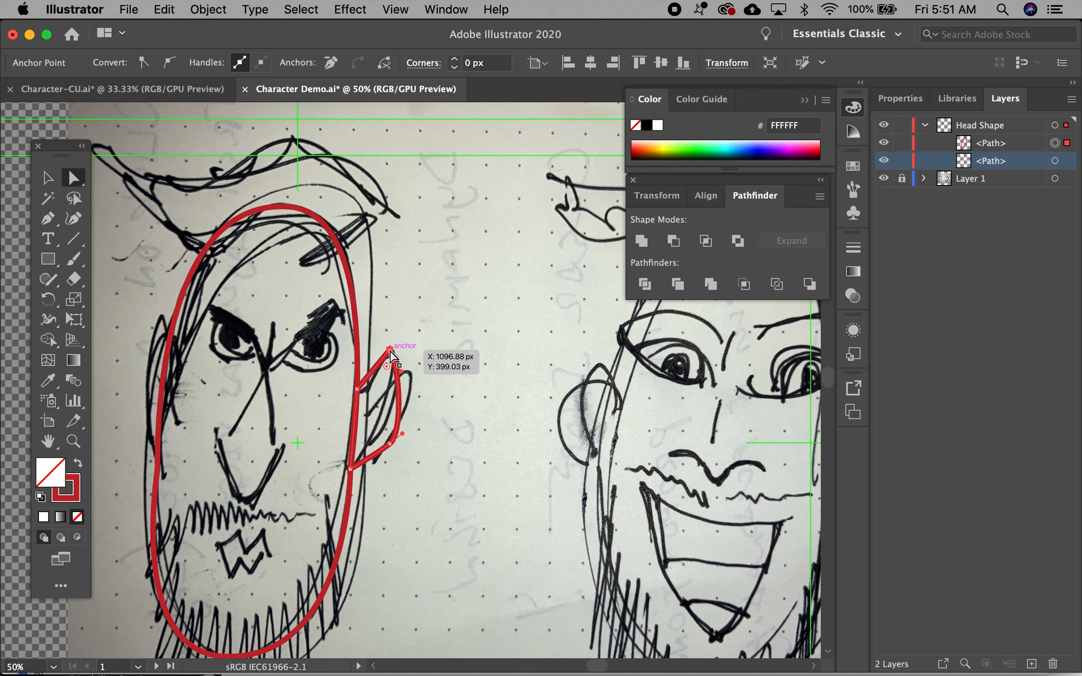
key("super+shift+a")
left_click(390, 350)
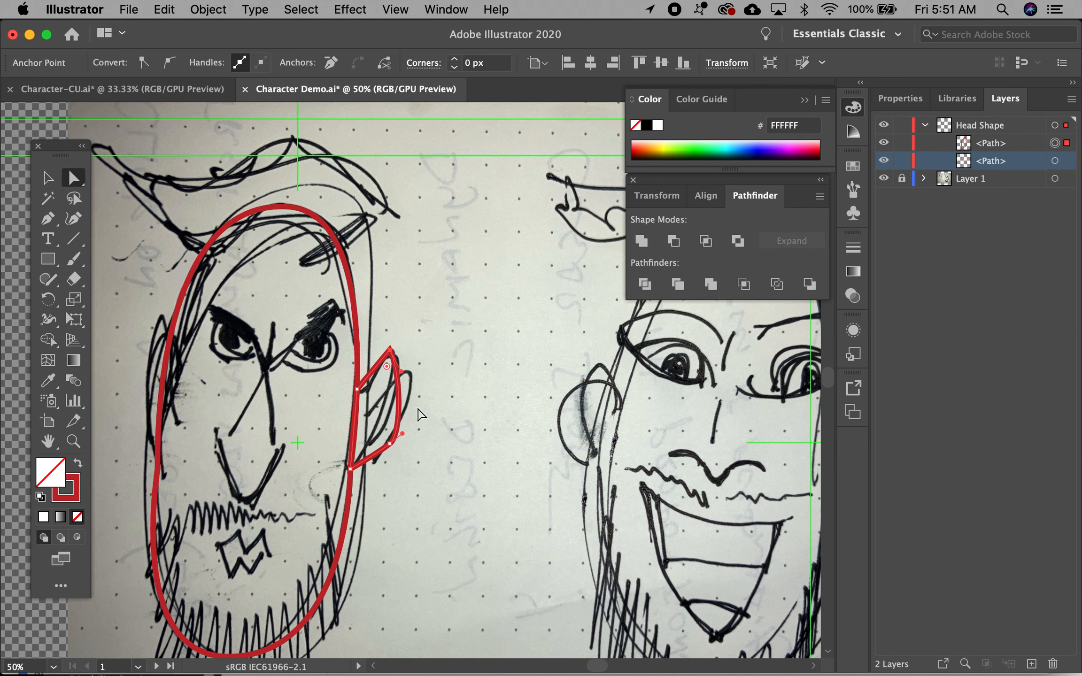
left_click_drag(390, 349, 409, 350)
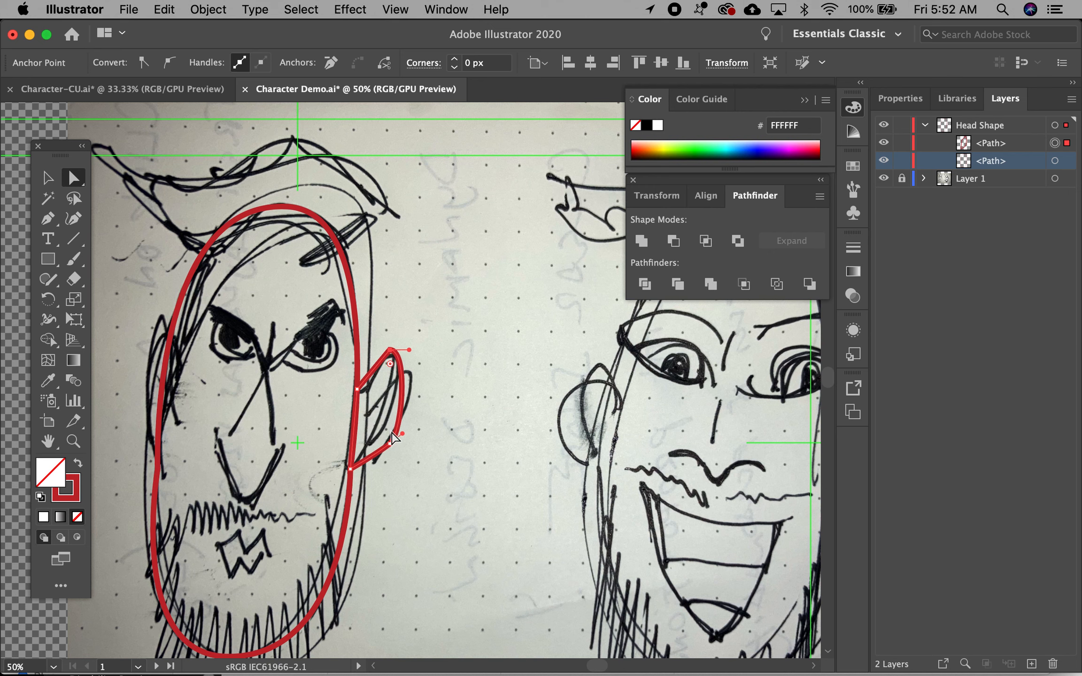
mouse_move(391, 443)
left_mouse_down()
mouse_move(410, 437)
mouse_move(408, 449)
left_mouse_up()
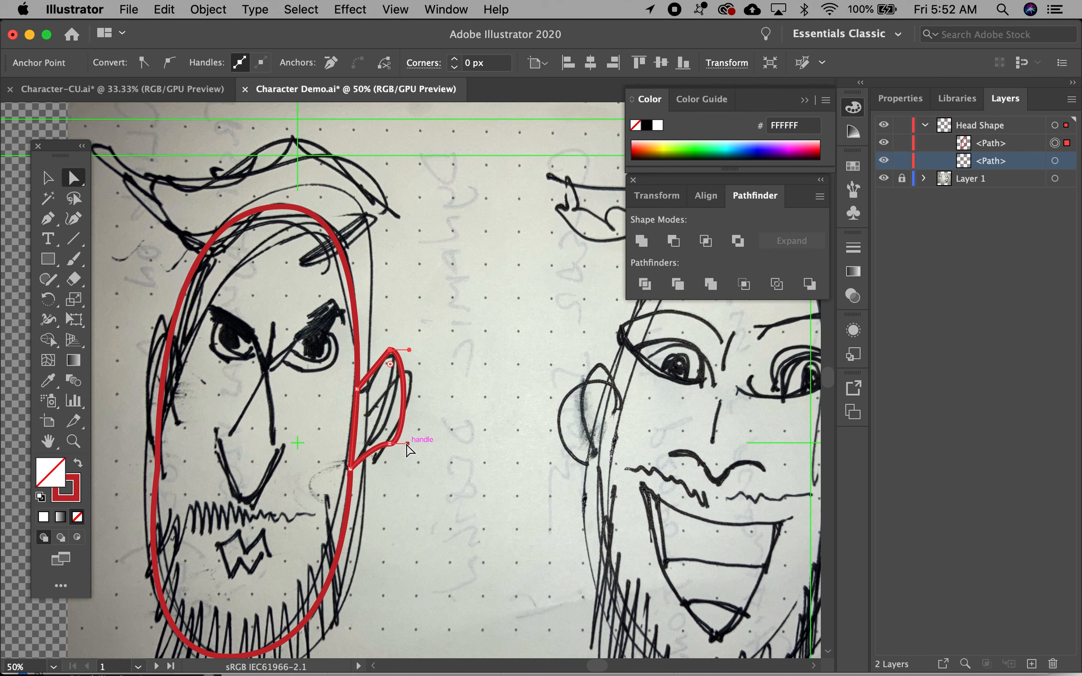
key("super+z")
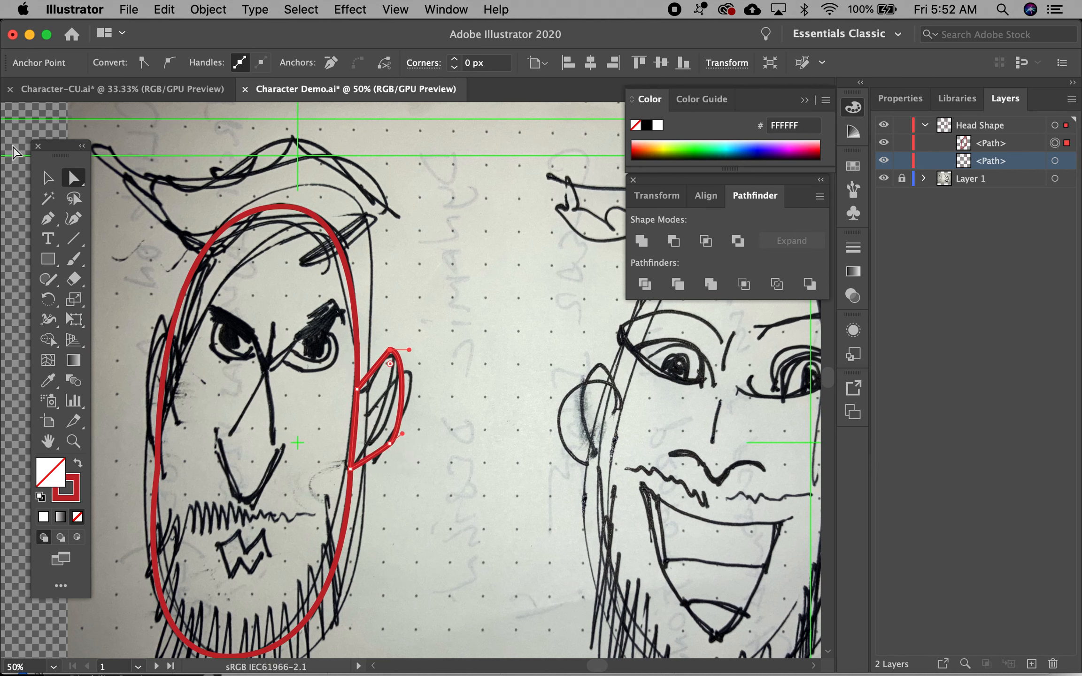
- Narrow the ear outline slightly from its outer side and shorten it from the top
left_click(47, 177)
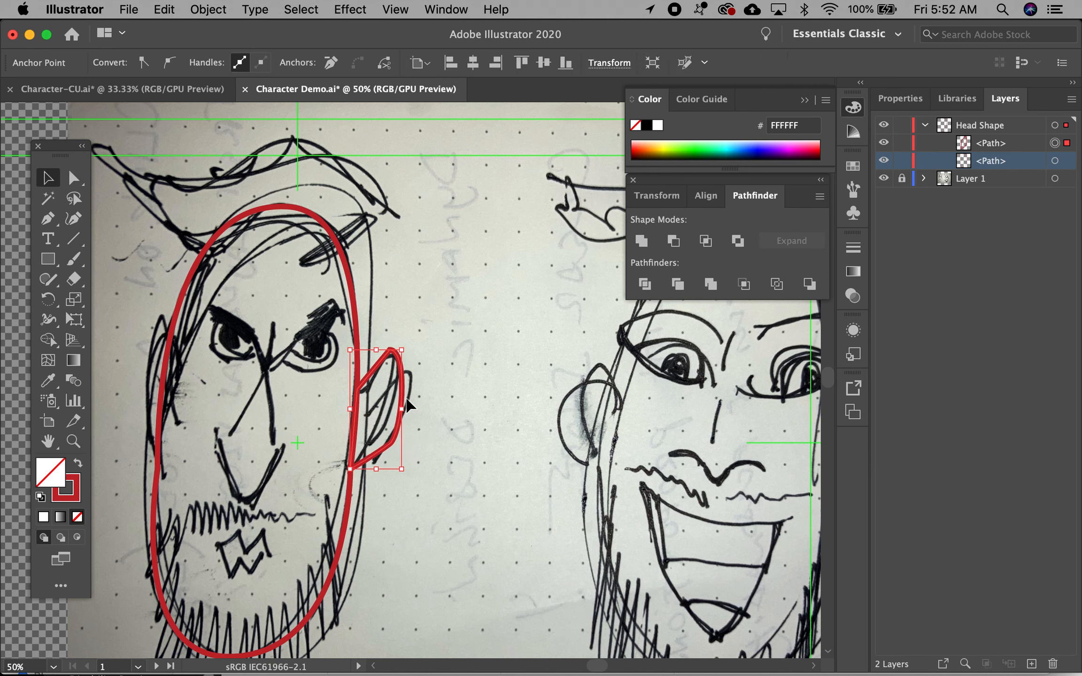
mouse_move(400, 409)
left_mouse_down()
mouse_move(413, 413)
mouse_move(393, 409)
left_mouse_up()
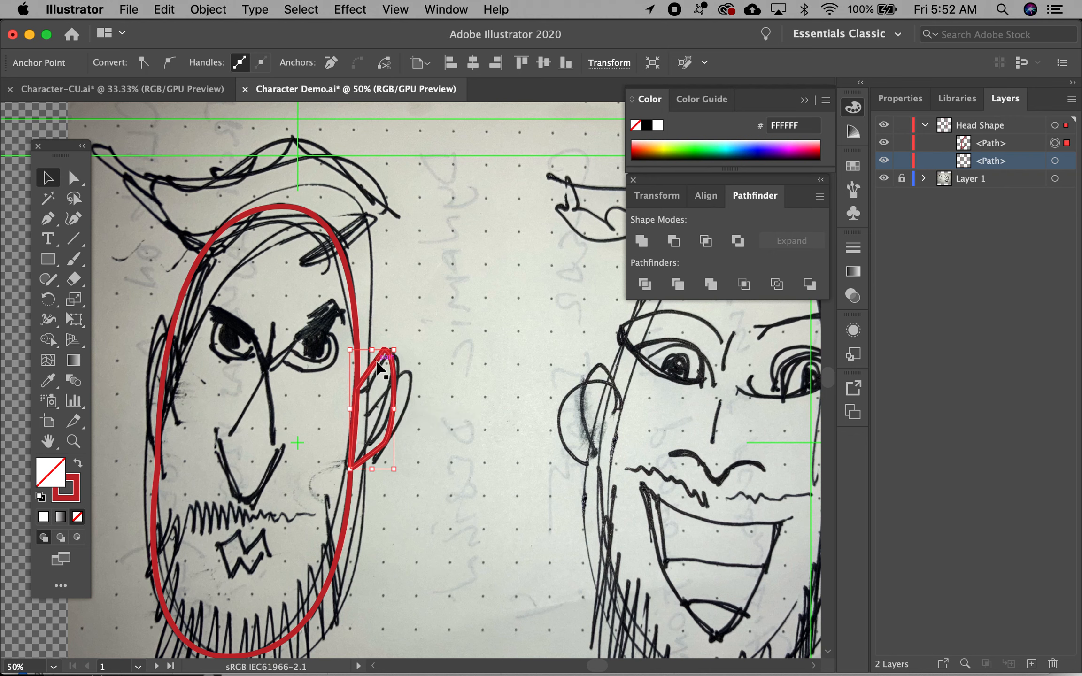
left_click_drag(372, 350, 372, 371)
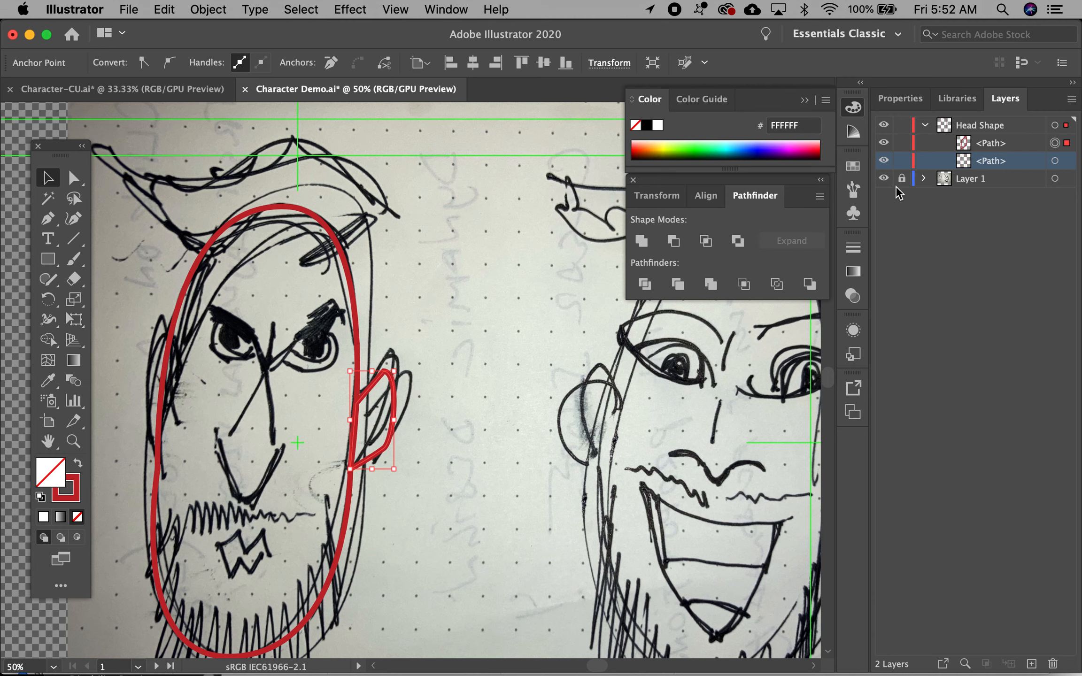
- Hide the sketch layer and make a copy of the ear reflected across the vertical axis
left_click(884, 180)
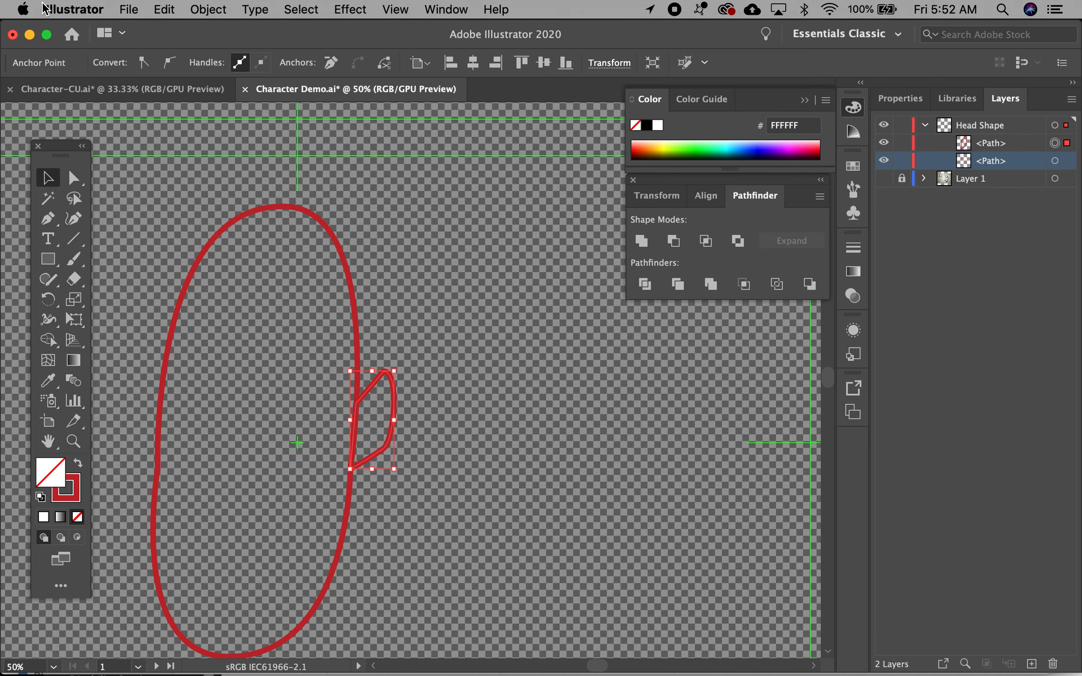
left_click(197, 9)
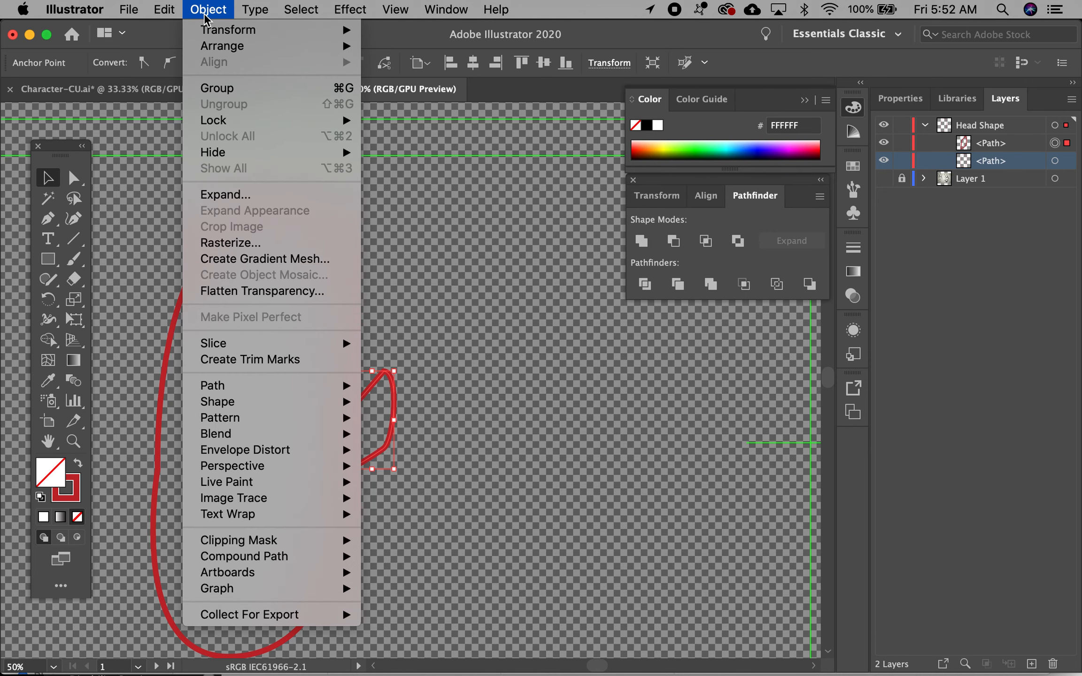
mouse_move(230, 30)
left_click(407, 96)
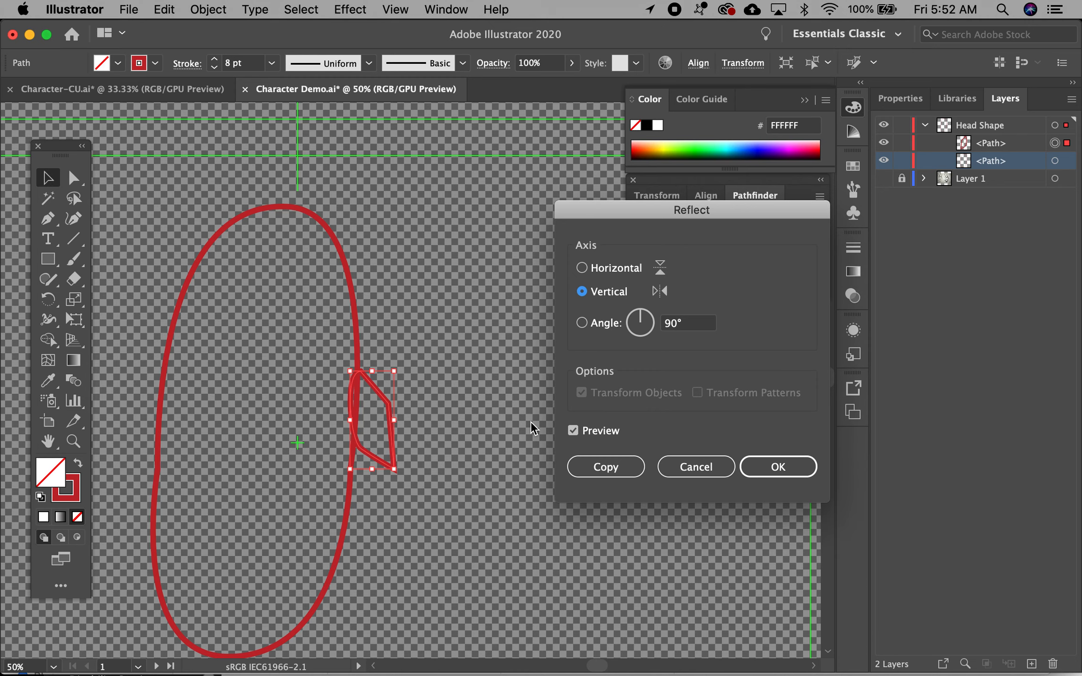
left_click(606, 474)
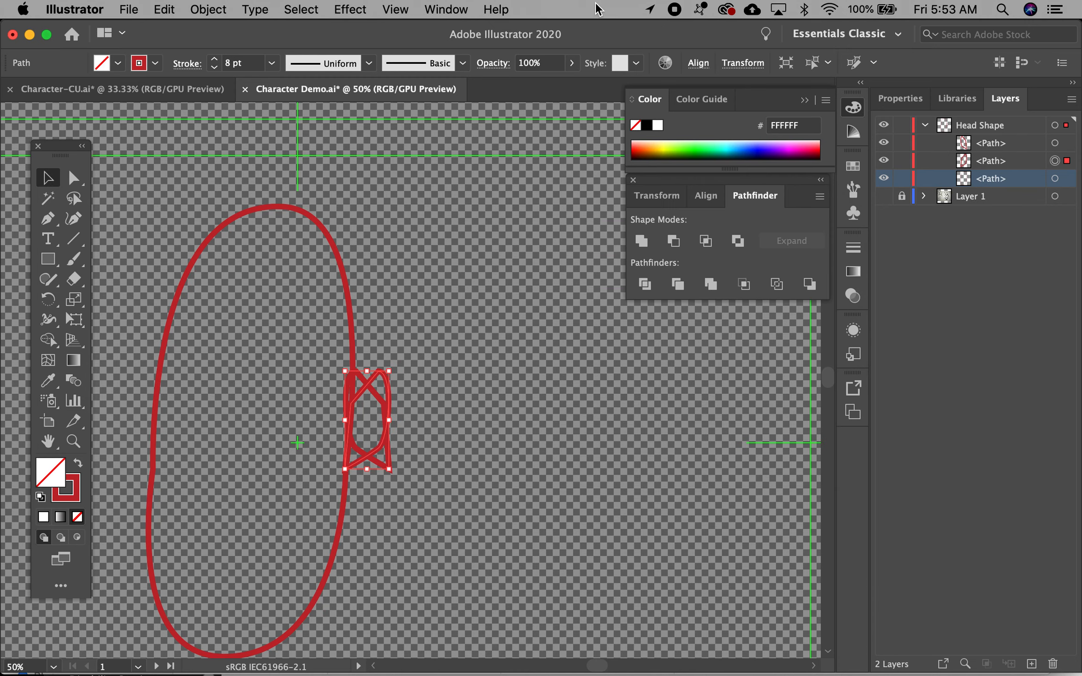
- Move one of the two overlapping ear paths horizontally to the opposite side of the head so its straight edge meets the outline
left_click(1065, 145)
key("shift+Left")
key("shift+Left")
key("shift+Left")
key("shift+Left")
key("shift+Left")
key("shift+Left")
key("shift+Left")
left_click_drag(307, 413, 127, 413)
- Compare the traced head and ears with the sketch by showing and hiding Layer 1, leaving the sketch hidden
key("z")
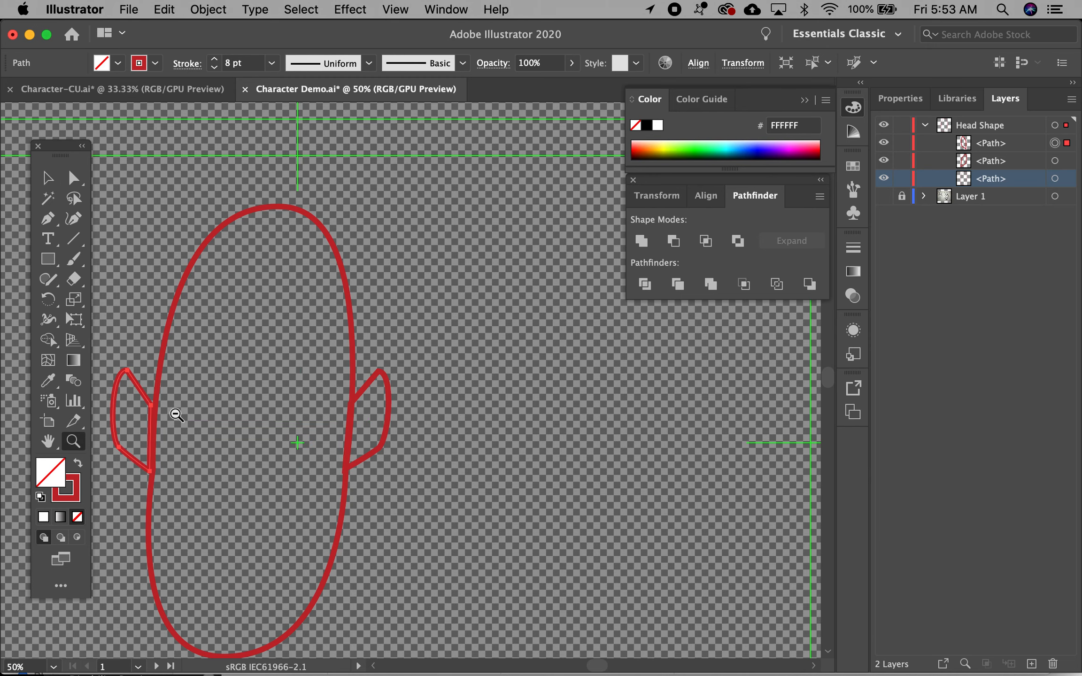
left_click(176, 415, "alt")
left_click(884, 196)
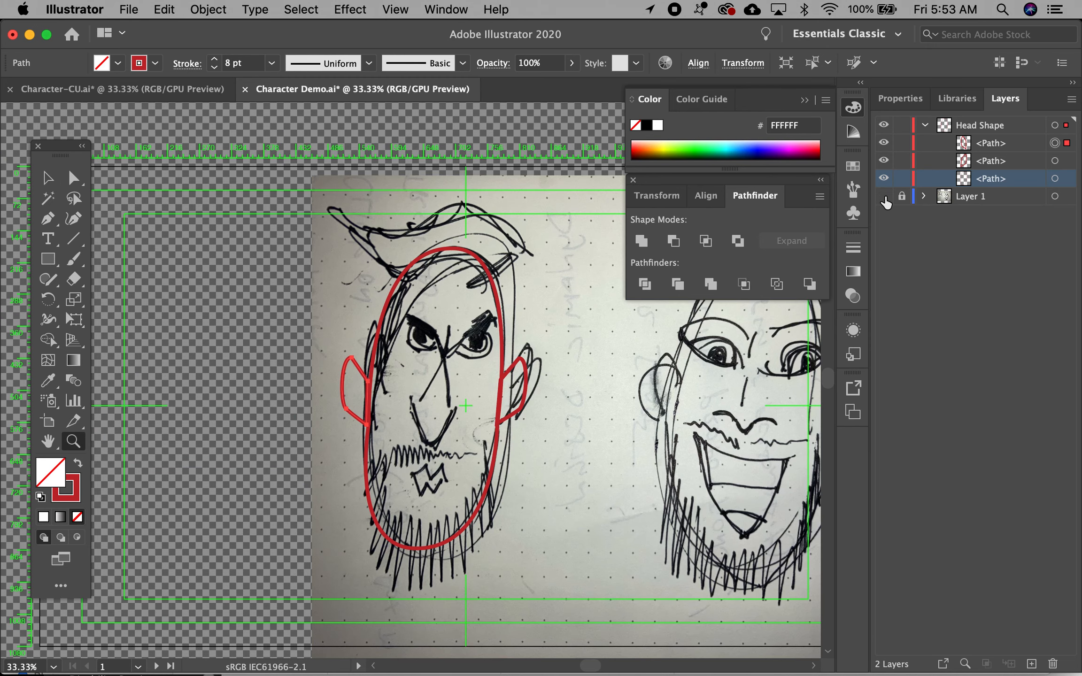
left_click(883, 196)
left_click(883, 196)
left_click(883, 197)
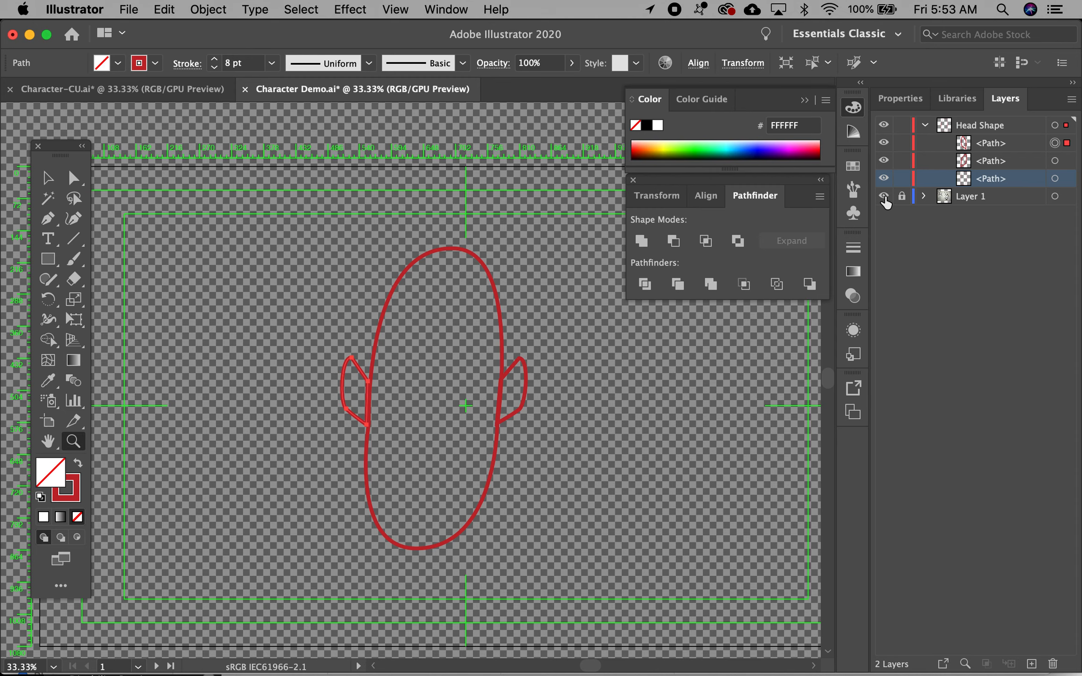
left_click(883, 197)
left_click(883, 196)
- Add a new layer above Head Shape and draw a closed, flat-topped triangle for an eye inside the head with the Pen tool
left_click(47, 218)
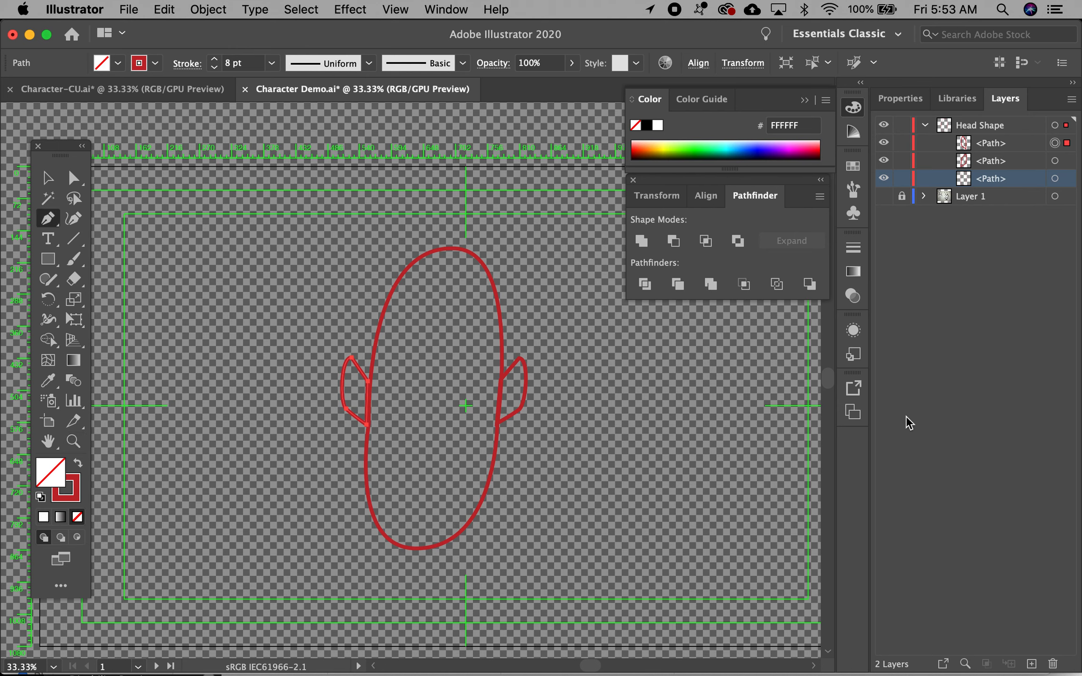
left_click(1031, 663)
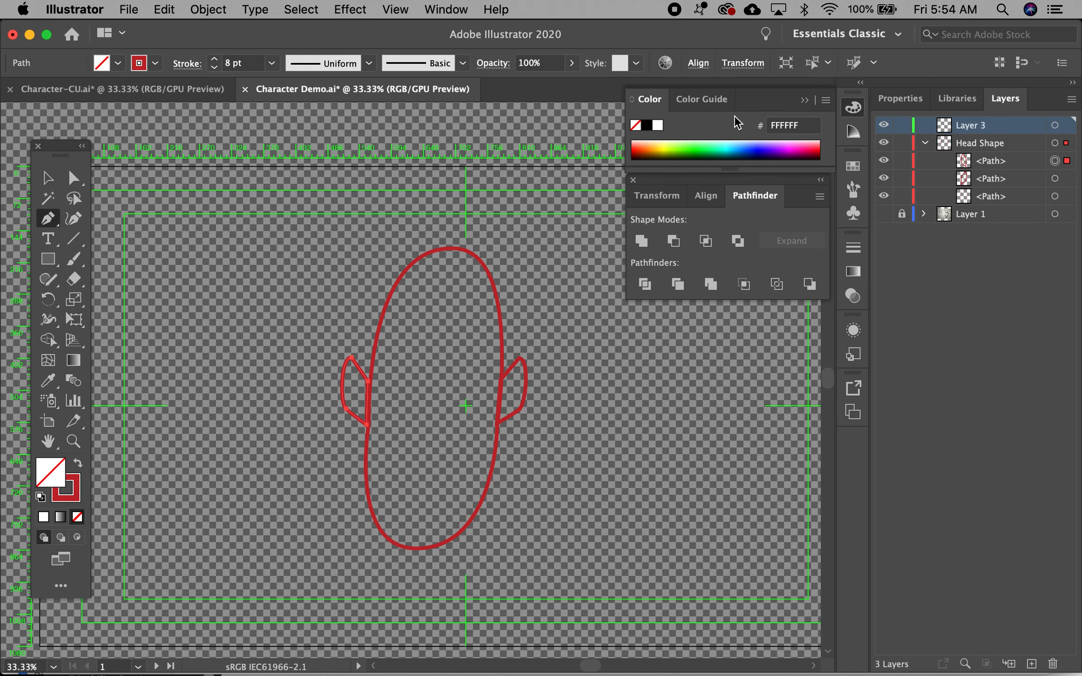
left_click(391, 329)
left_click_drag(427, 330, 415, 365)
left_click(391, 329)
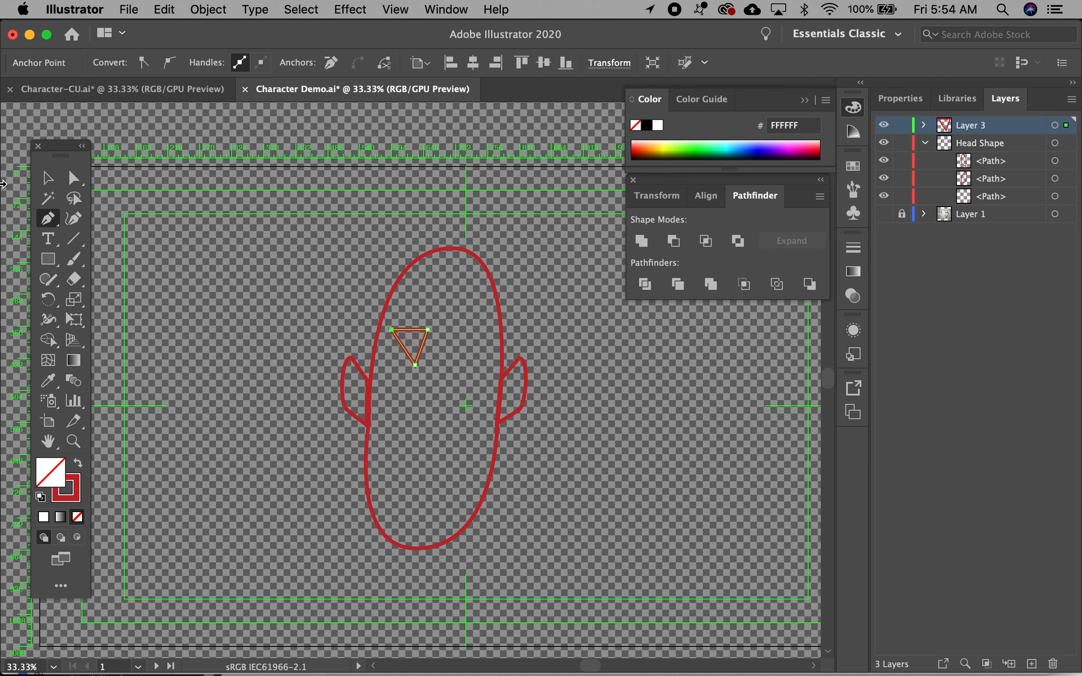
- Round the triangle's lower corner with the Anchor Point tool into a U-shaped eye, and name its layer Eye Socket
left_click(47, 180)
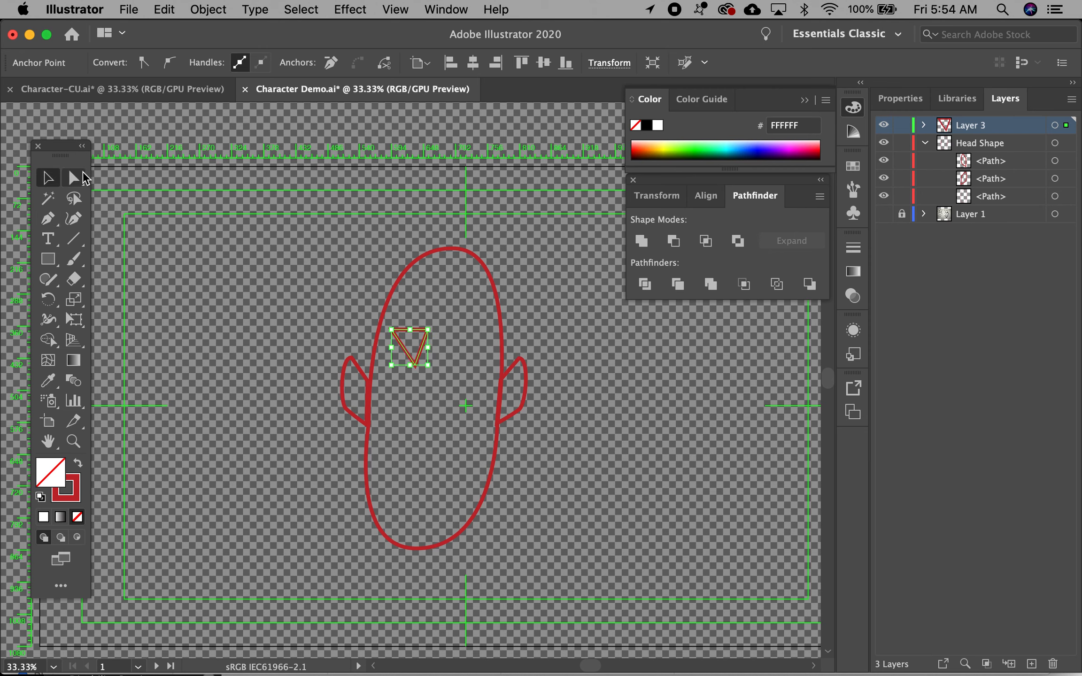
left_click(57, 219)
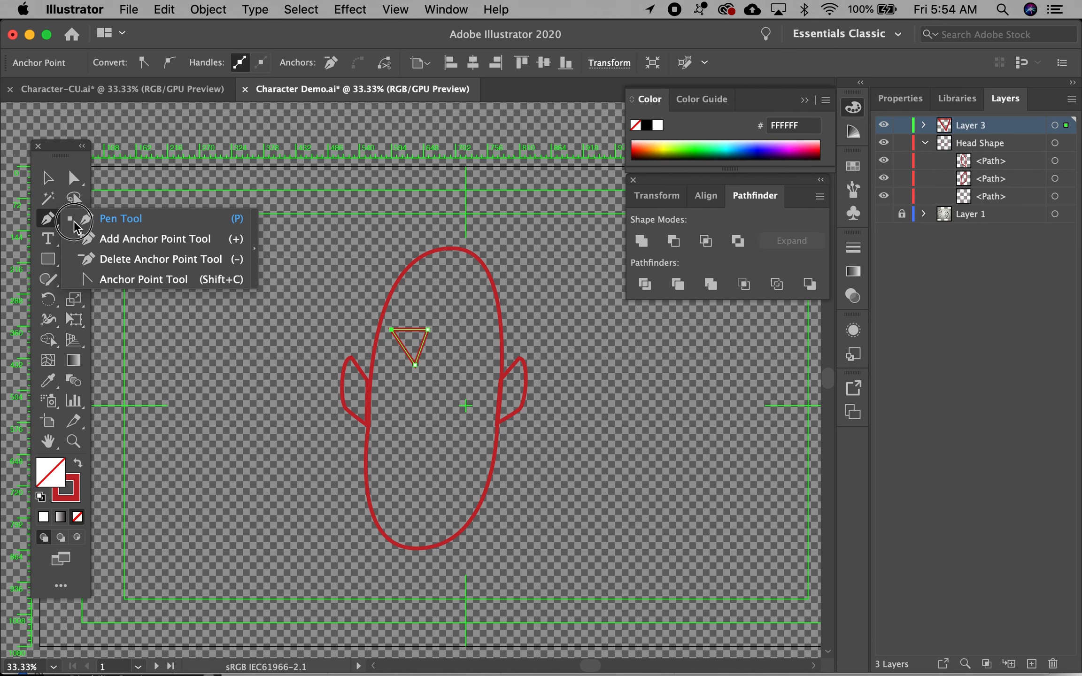
left_click(109, 279)
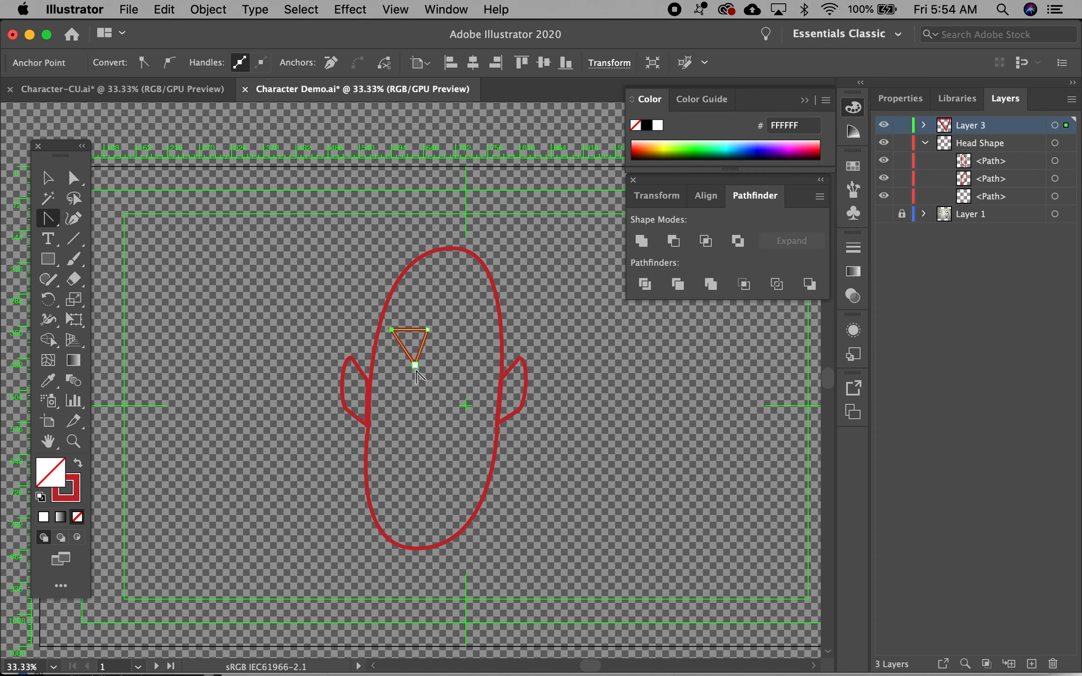
key("super+equal")
key("super+equal")
key("super+equal")
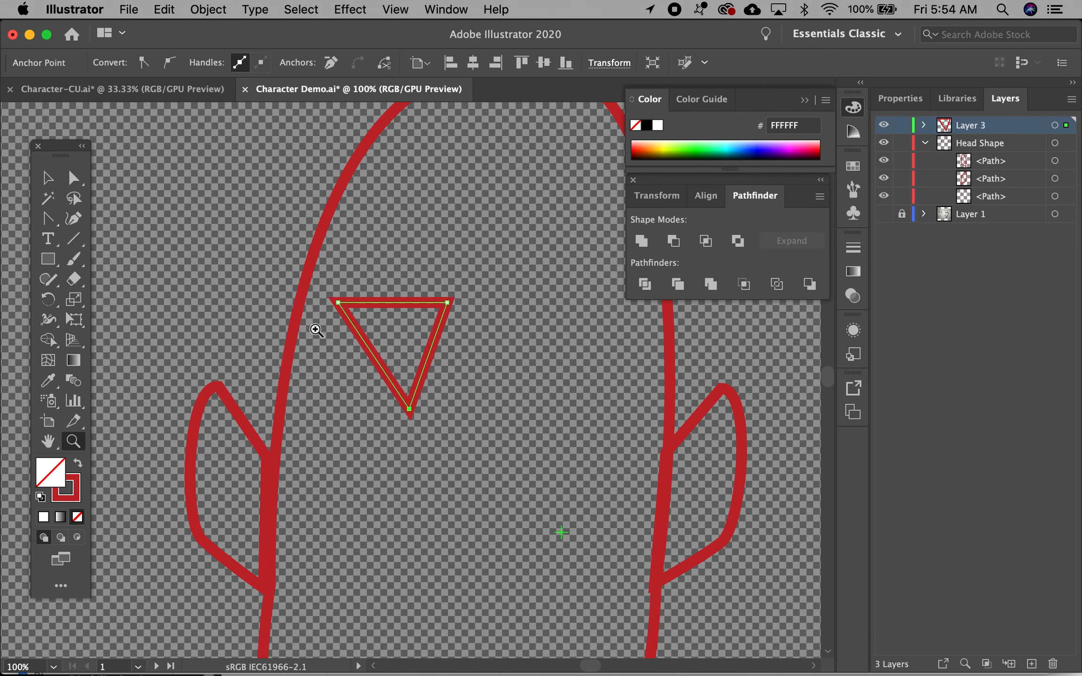
mouse_move(409, 408)
left_mouse_down()
mouse_move(421, 395)
mouse_move(442, 413)
mouse_move(363, 409)
left_mouse_up()
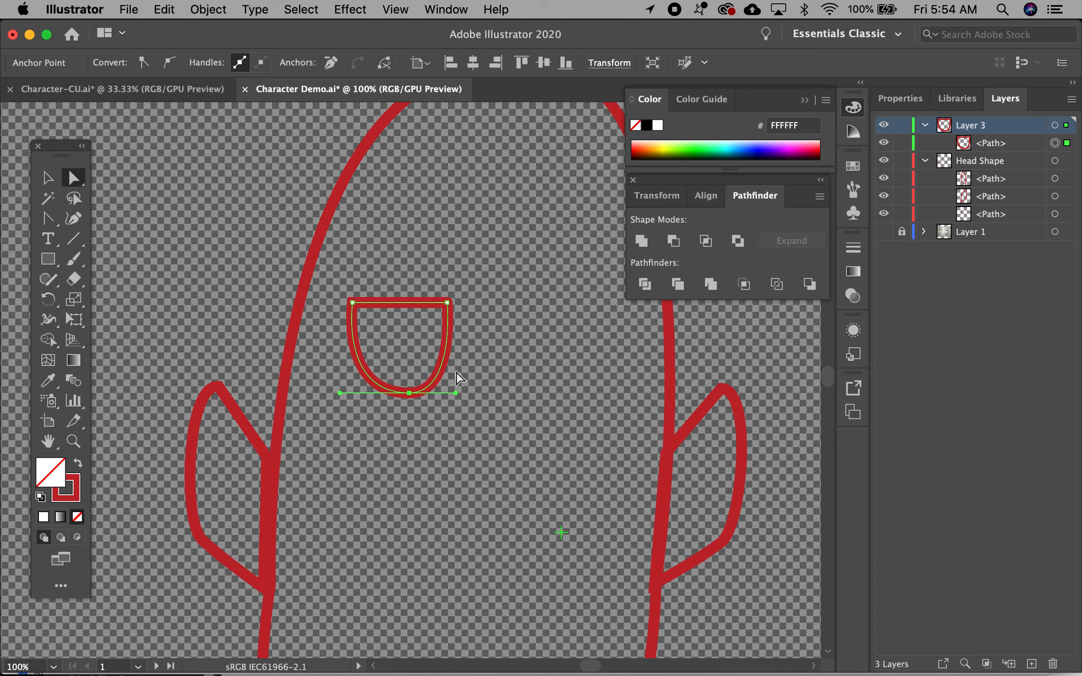
left_click(217, 385)
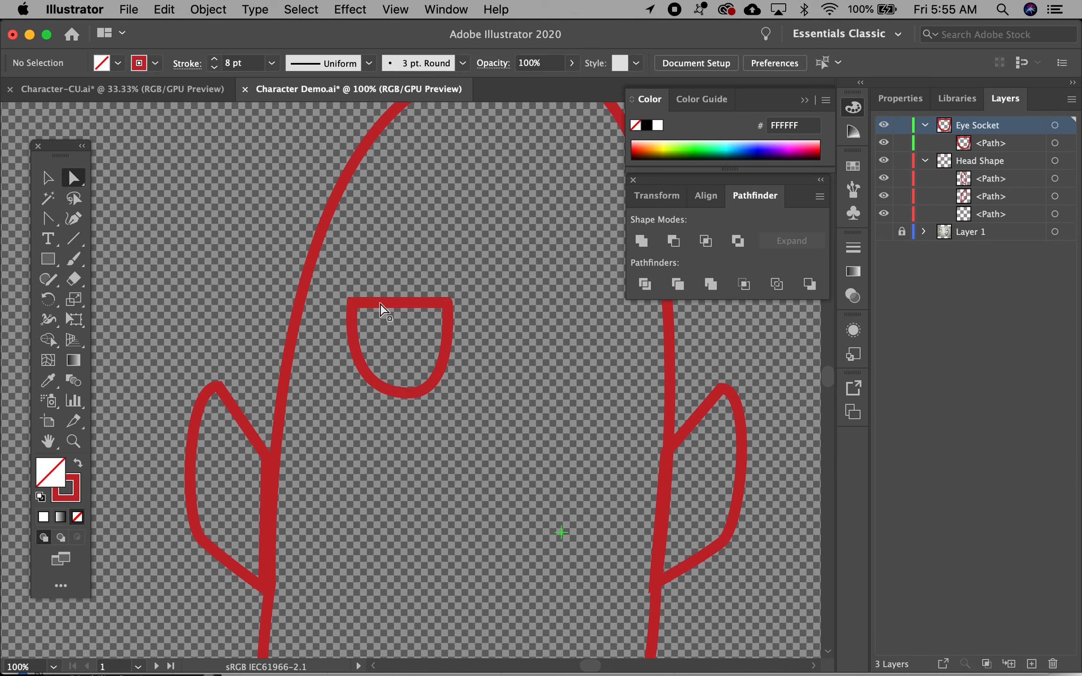
- Duplicate the eye path within the Eye Socket layer and nudge the copy horizontally across the face to form the second eye
left_click_drag(991, 143, 1032, 665)
left_click(1066, 143)
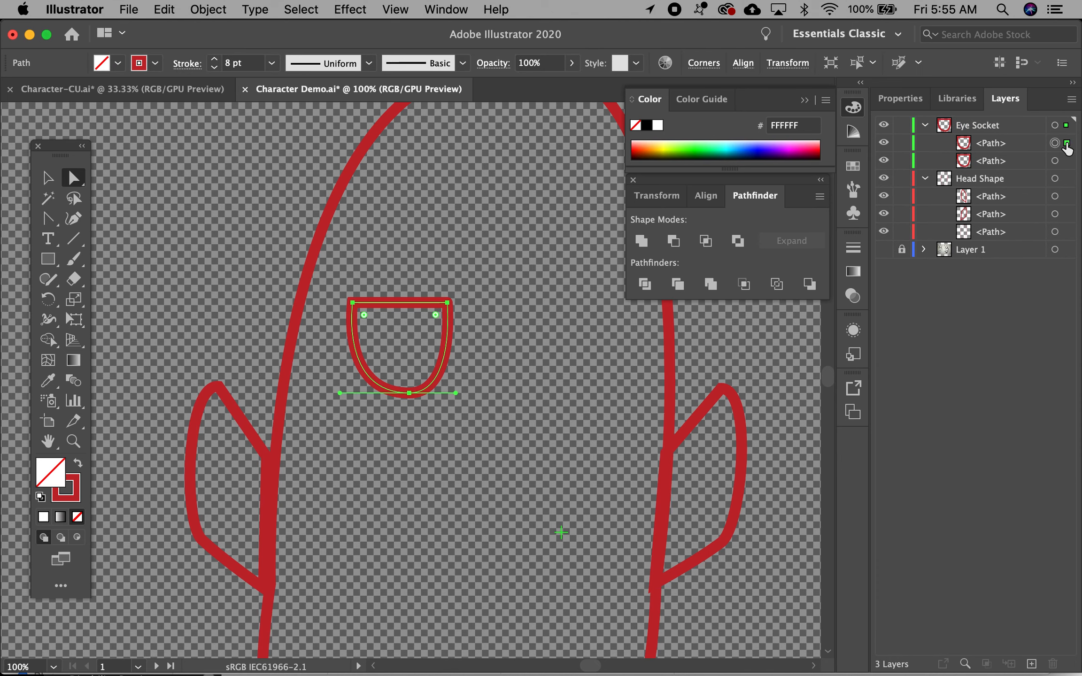
key("Right")
key("Right")
key("Right")
key("Right")
key("Right")
key("Right")
key("Right")
key("Right")
key("Right")
key("Right")
key("Right")
key("Right")
key("Right")
key("Right")
key("Right")
key("Right")
key("Right")
key("Right")
key("Right")
key("Right")
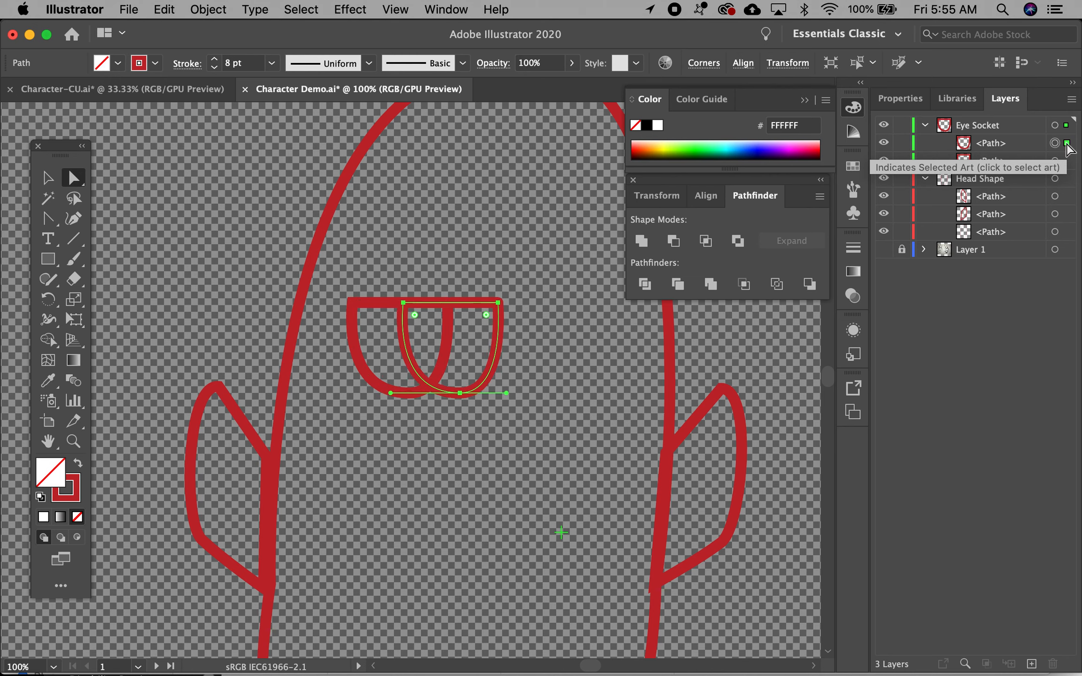
key("Right")
key("Right")
key("Right")
key("Right")
key("Right")
key("Right")
key("Right")
key("Right")
key("Right")
key("Right")
key("Right")
key("Right")
key("Right")
key("Right")
key("Right")
key("Right")
key("Right")
key("Right")
key("Right")
key("Right")
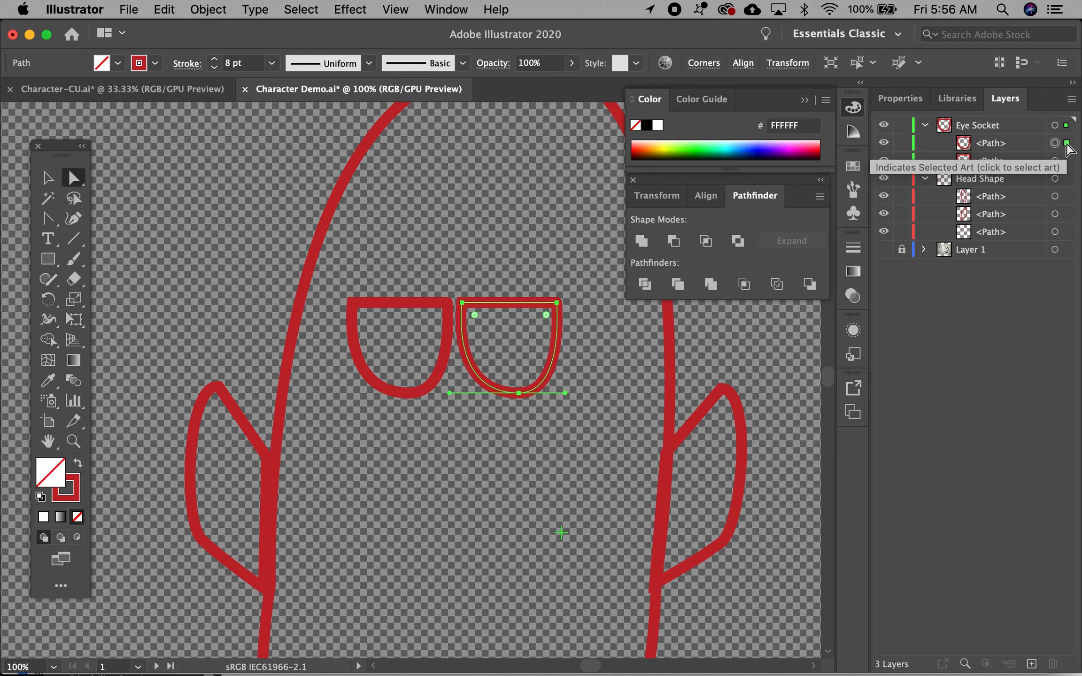
key("Right")
key("Right")
key("Right")
key("Right")
key("Right")
key("Right")
key("Right")
key("Right")
key("Right")
key("Right")
key("Right")
key("Right")
key("Right")
key("Right")
key("Right")
key("Right")
key("Right")
key("Right")
key("Right")
key("Right")
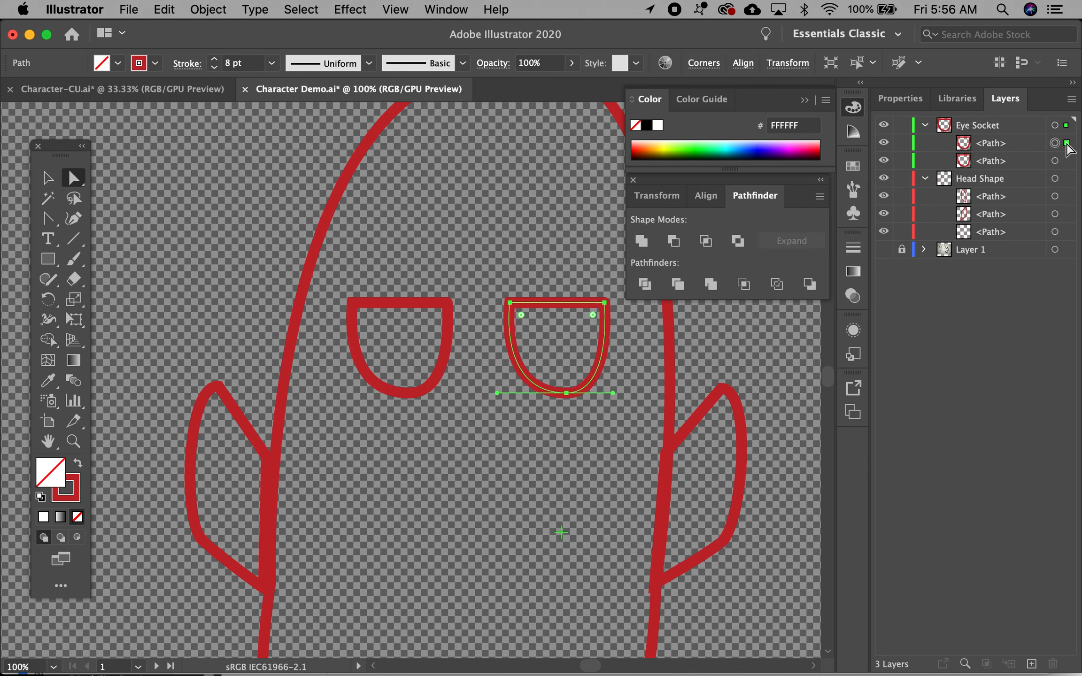
- Show the rulers and place two vertical guides, one midway between the eyes and one through the head's bottom anchor point
key("z")
left_click(438, 450, "alt")
left_click(438, 450, "alt")
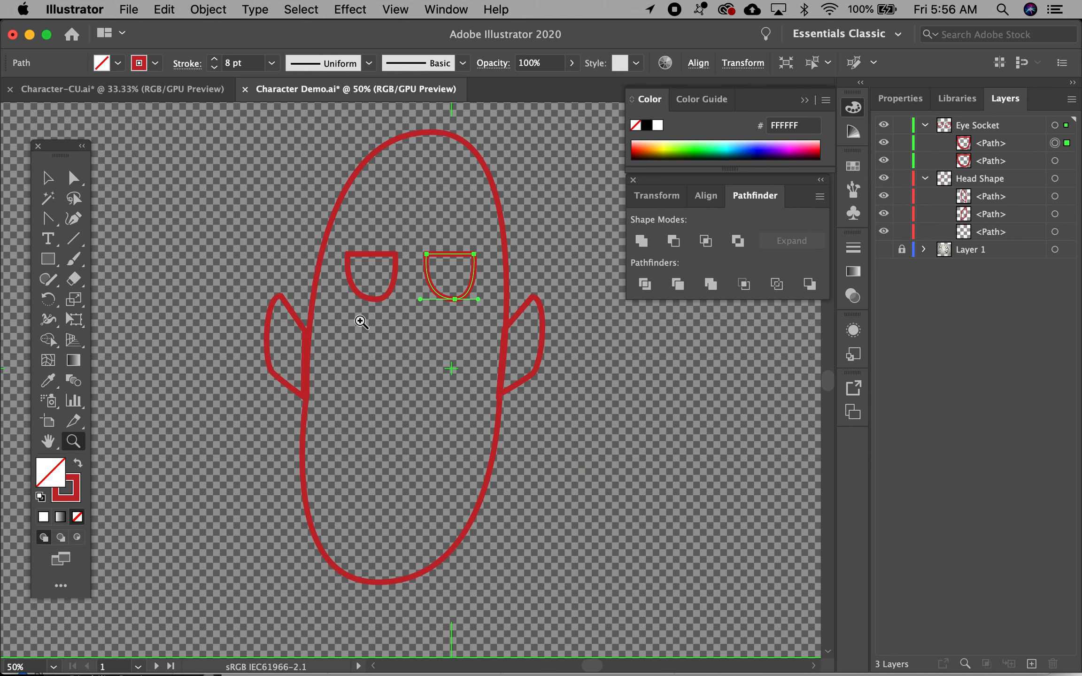
key("v")
left_click(551, 493)
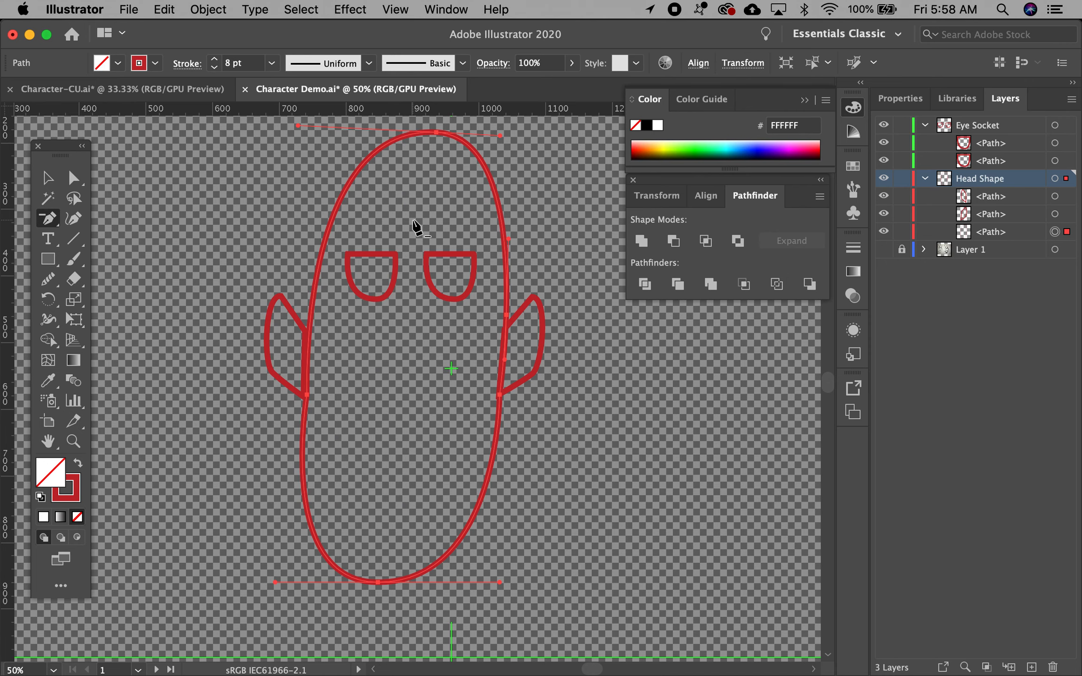
left_click(396, 9)
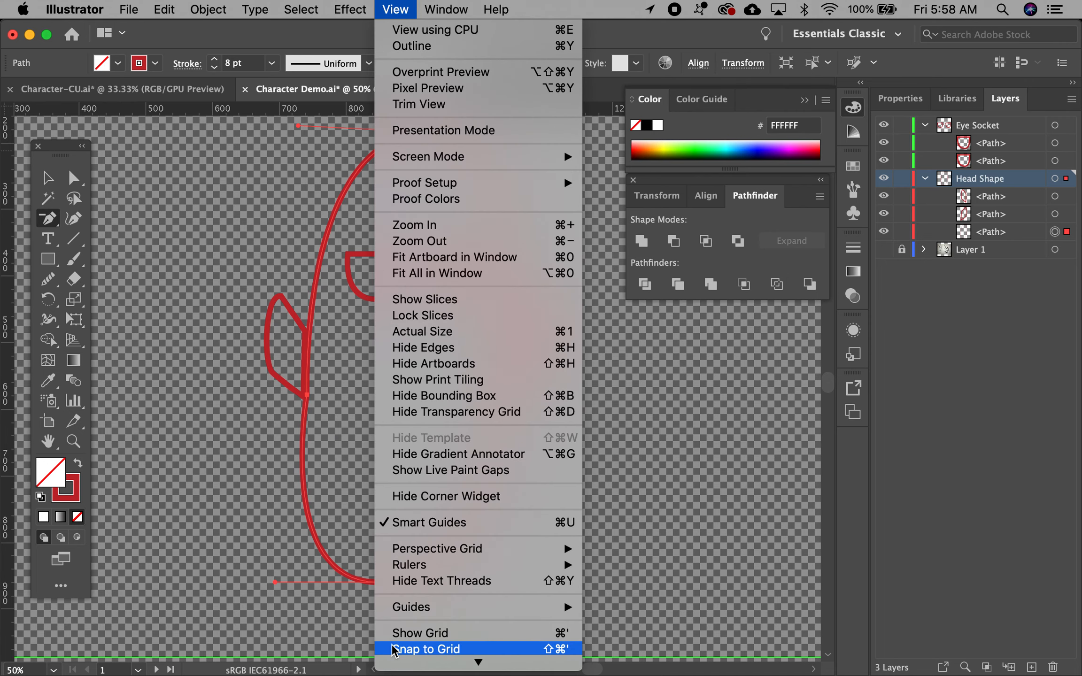
mouse_move(463, 568)
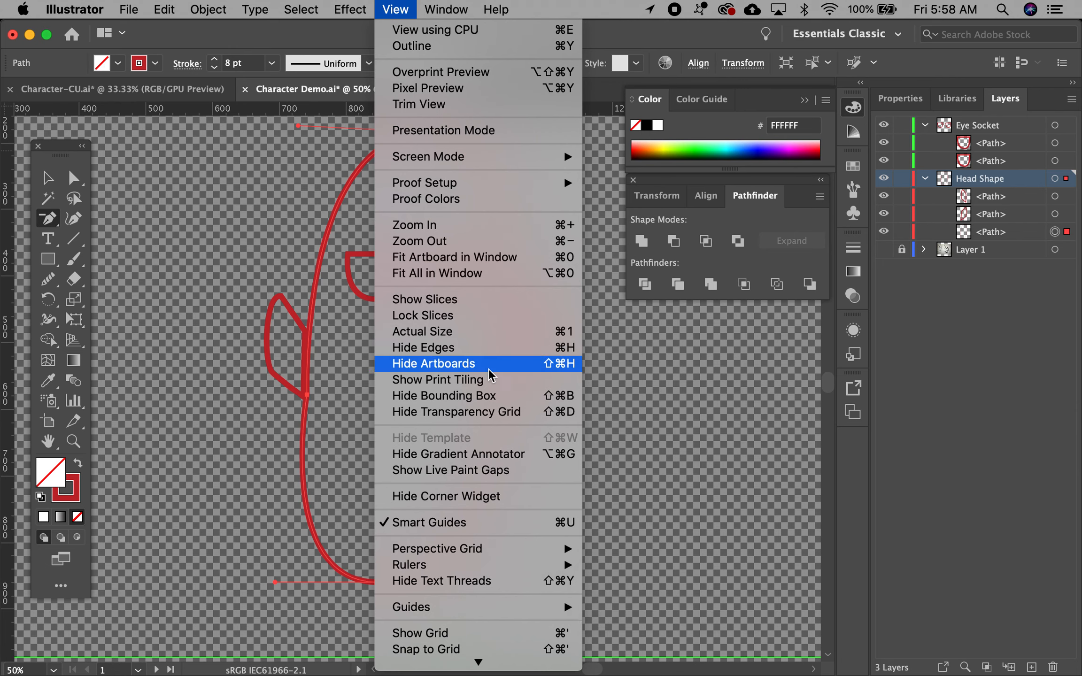
left_click(199, 179)
left_click_drag(7, 206, 408, 285)
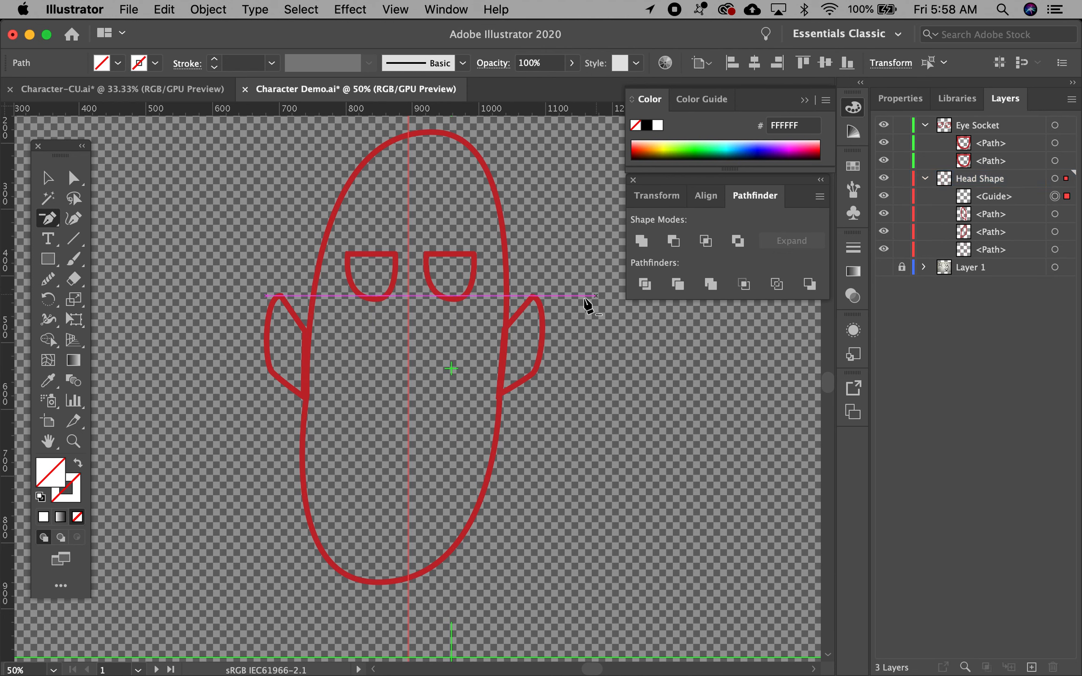
left_click(1017, 181)
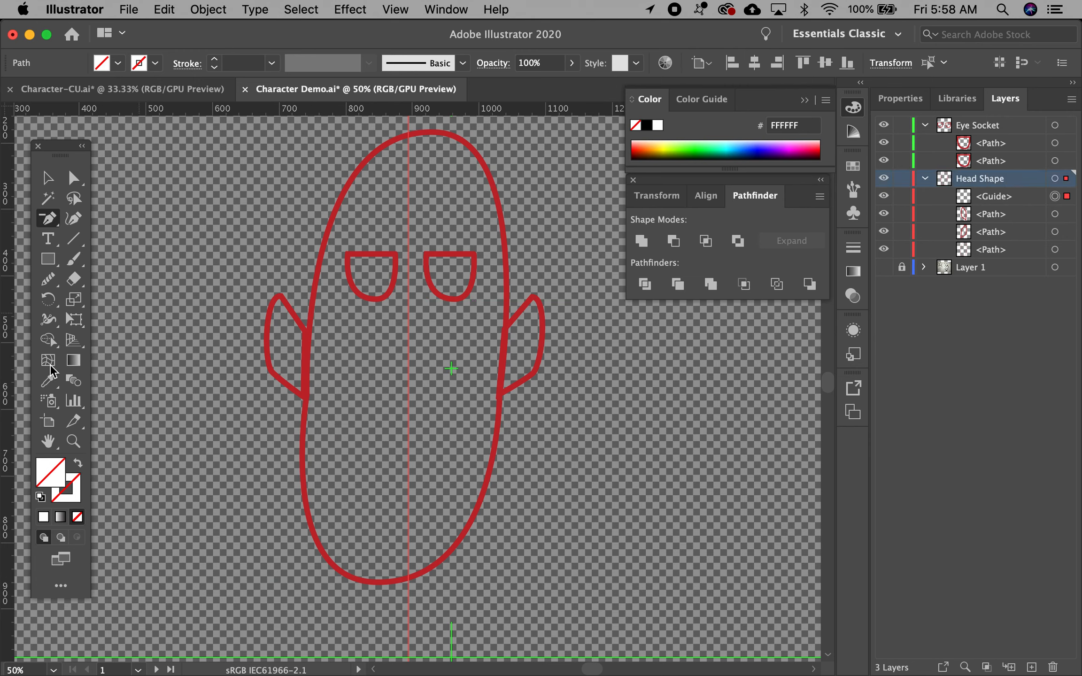
left_click_drag(5, 386, 380, 385)
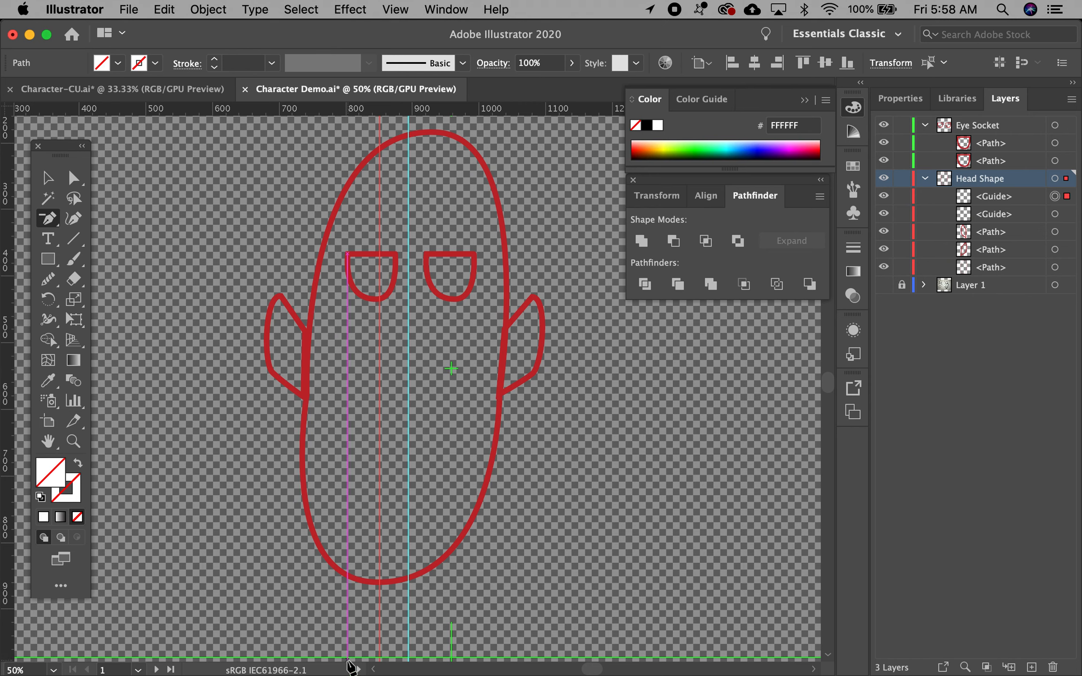
- Move the head outline's top and bottom anchor points onto the guide between the eyes and delete the other vertical guide
key("a")
left_click_drag(434, 132, 401, 132)
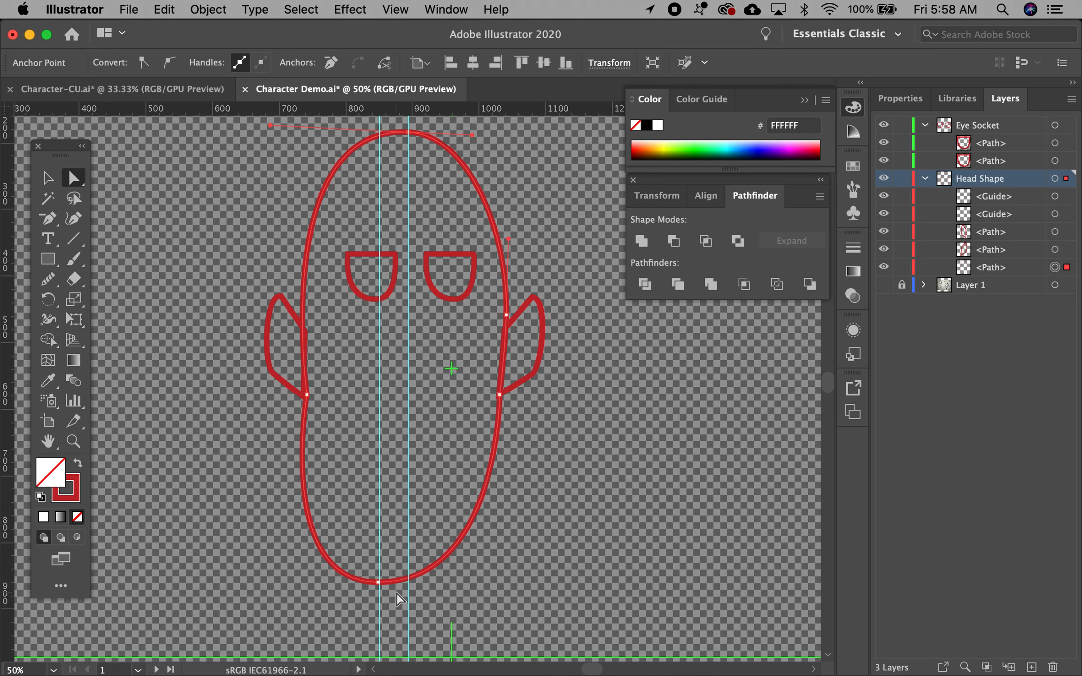
left_click_drag(379, 582, 408, 582)
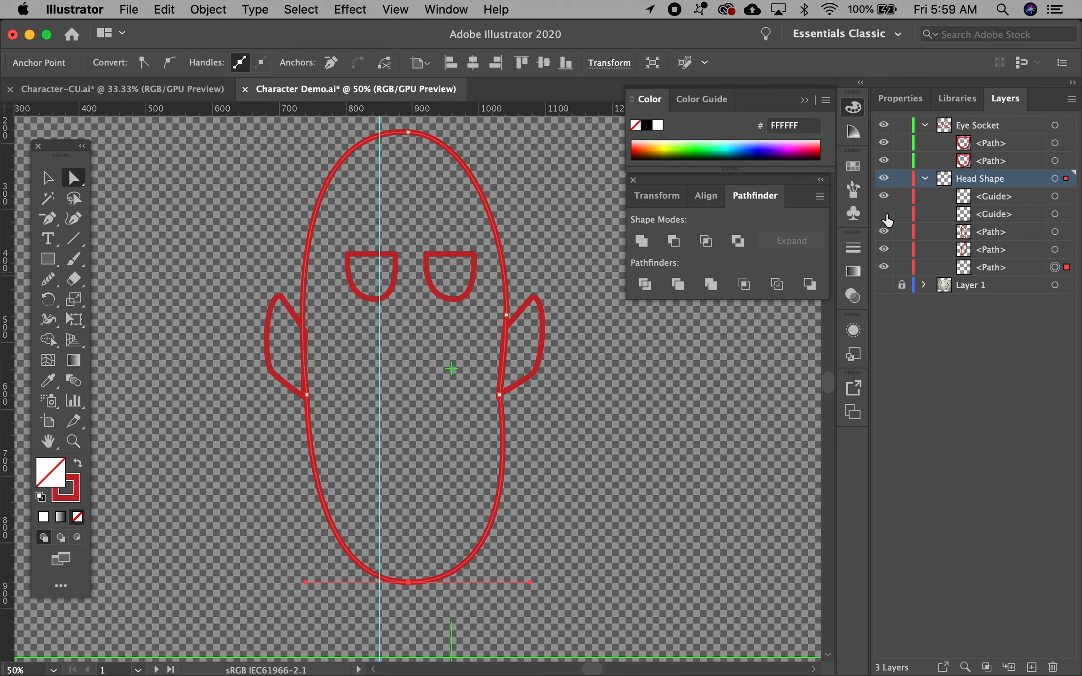
left_click(1024, 197)
left_click_drag(1023, 192, 1052, 666)
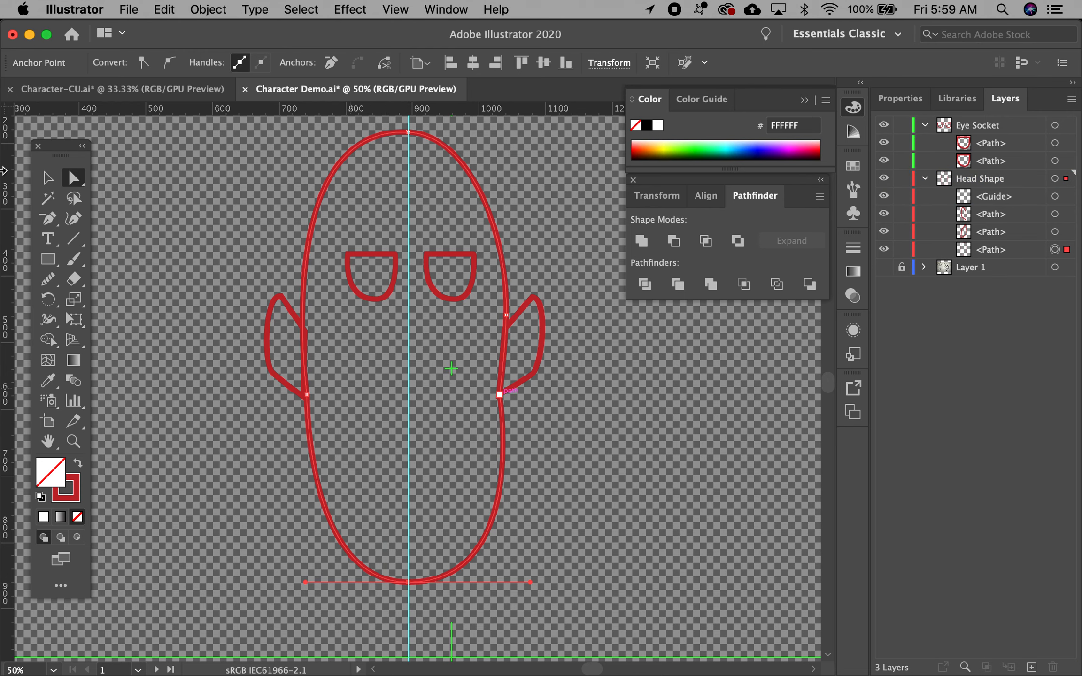
- Delete the extra anchor point near the ear's upper joint and even out the head's top and bottom curve handles for symmetry
left_click(48, 218)
left_click(505, 314)
left_click(73, 178)
left_click_drag(472, 135, 520, 132)
left_click(499, 395)
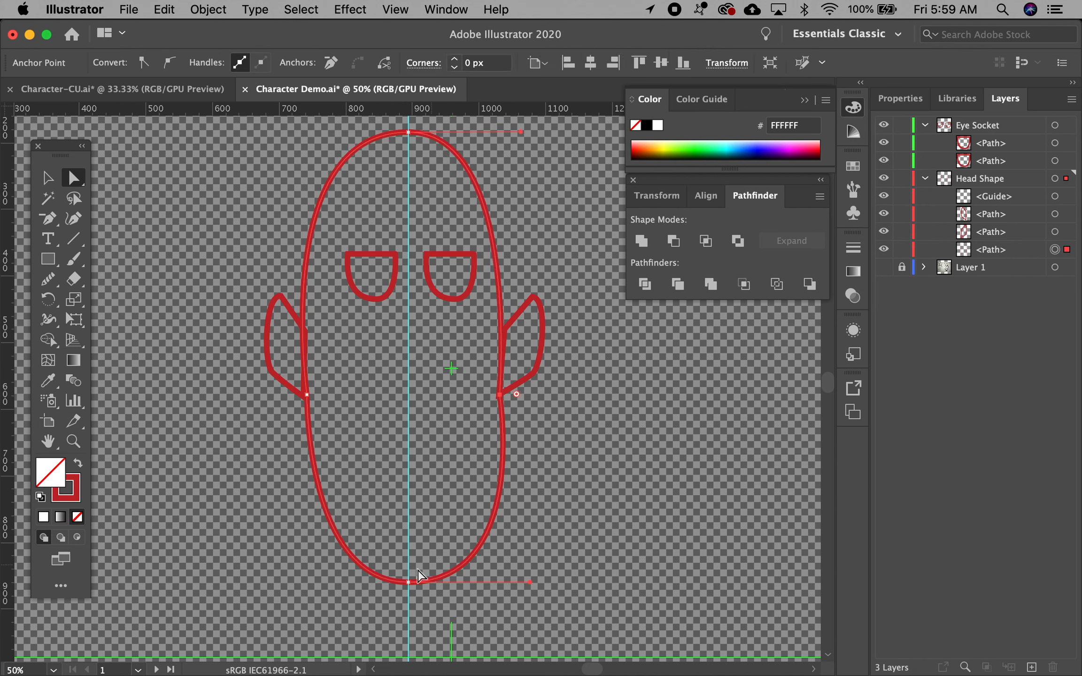
left_click_drag(529, 582, 512, 582)
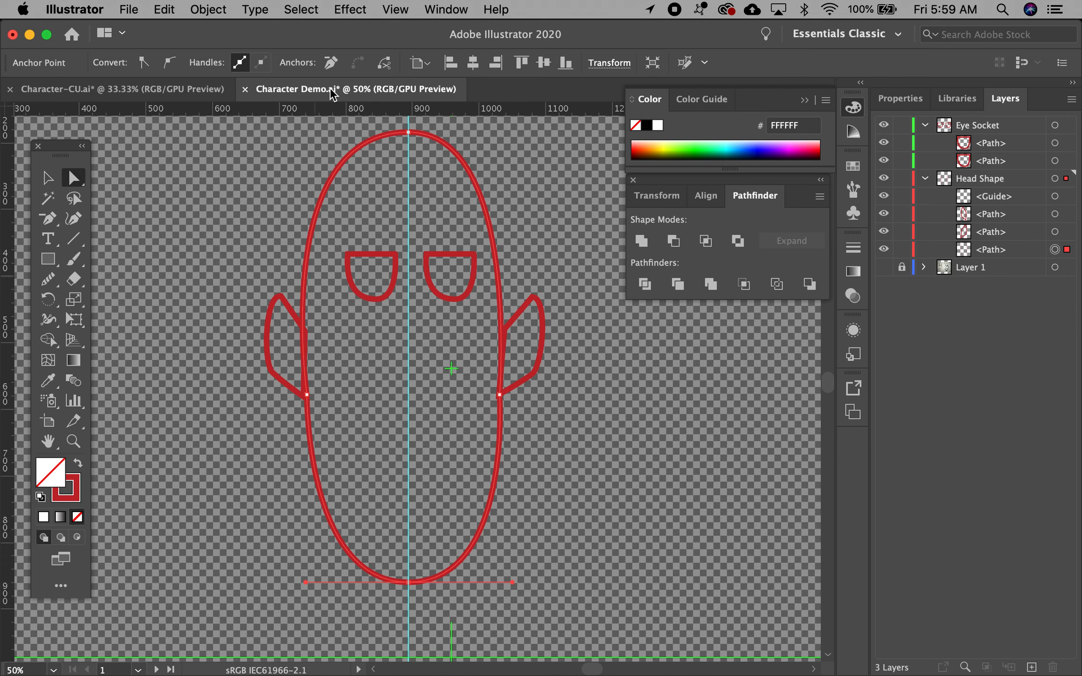
- Place a horizontal guide across the base of the ears to check the level of the head outline's side anchor points
left_click(444, 258)
left_click_drag(443, 259, 443, 392)
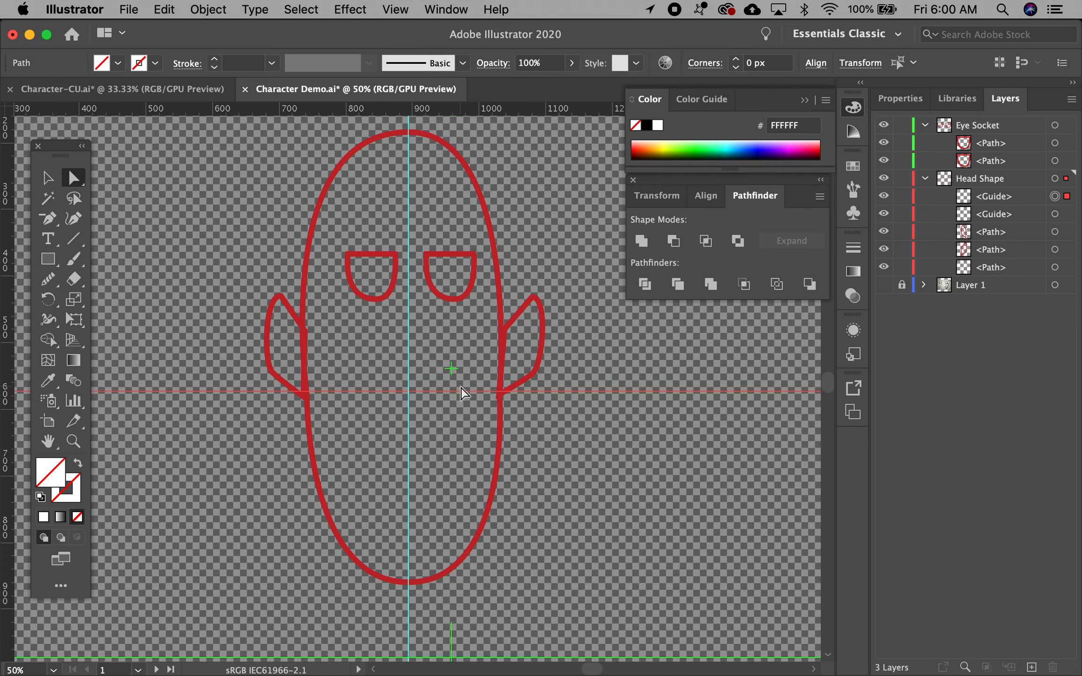
left_click(498, 394)
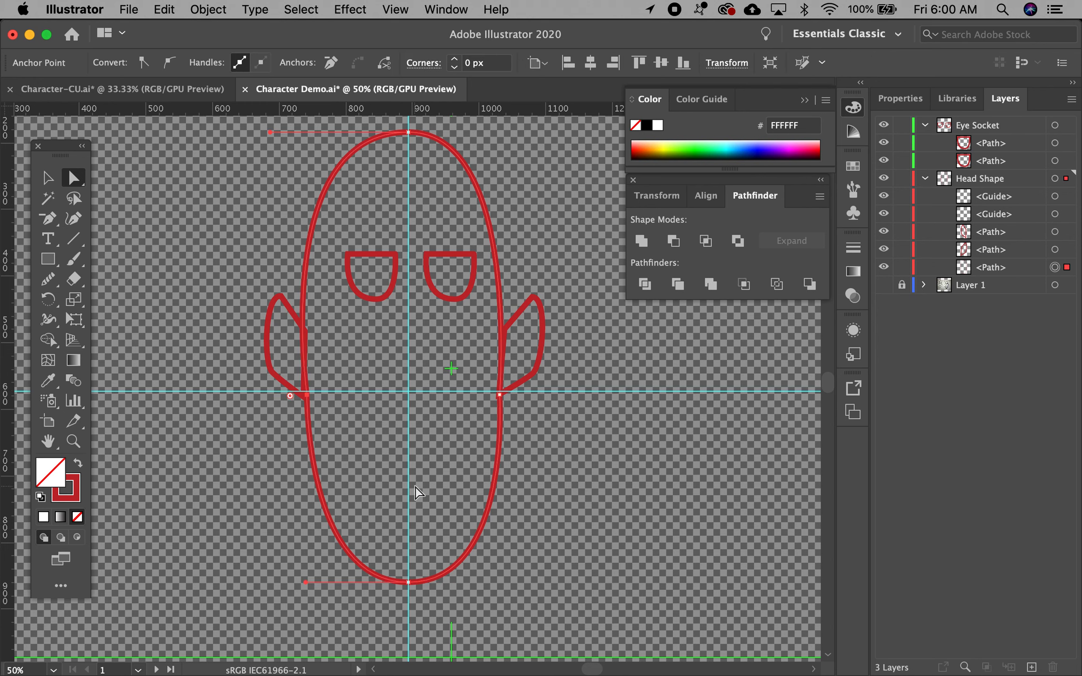
- Separate the two eye paths onto their own layers named Left Eye and Right Eye
left_click(991, 161)
left_click(1031, 667)
double_click(977, 125)
type("Left Eye")
double_click(972, 143)
type("Right Eye")
- Move the Head Shape layer up the stack into the Left Eye layer, beneath its eye path
left_click(991, 179)
left_click(884, 179)
left_click(883, 179)
left_click_drag(993, 178, 988, 126)
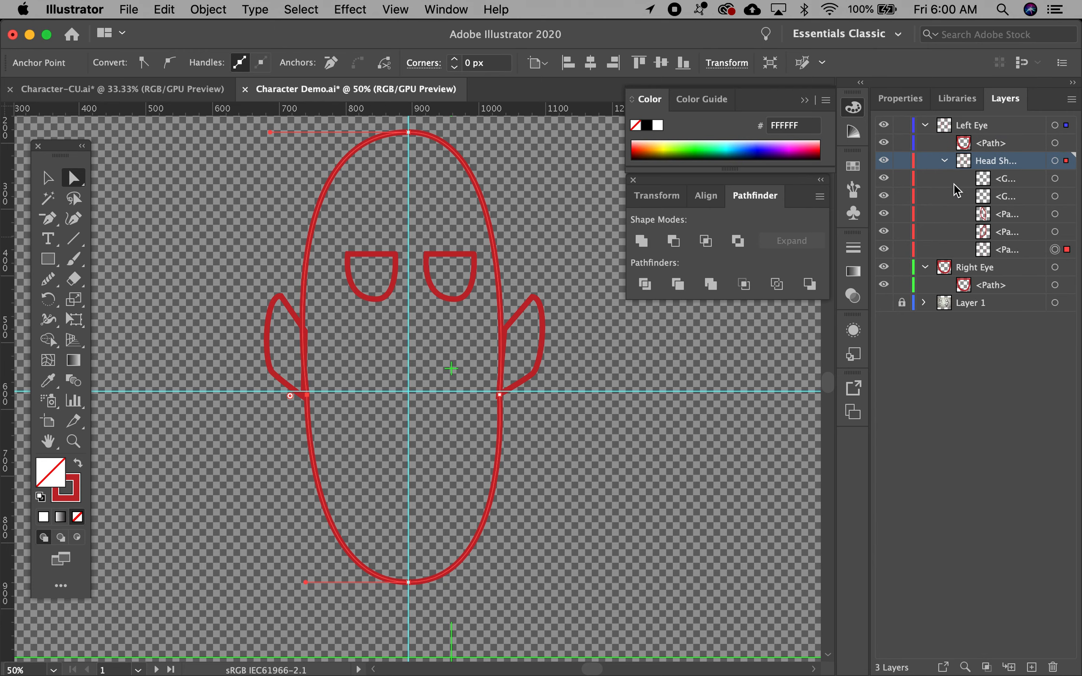
- Undo the Head Shape layer's nesting inside Left Eye and arrange the stack as Left Eye, Right Eye, Head Shape above Layer 1
left_click(944, 160)
key("super+z")
key("super+z")
left_click(885, 182)
left_click_drag(990, 180, 945, 128)
left_click(923, 124)
left_click(923, 143)
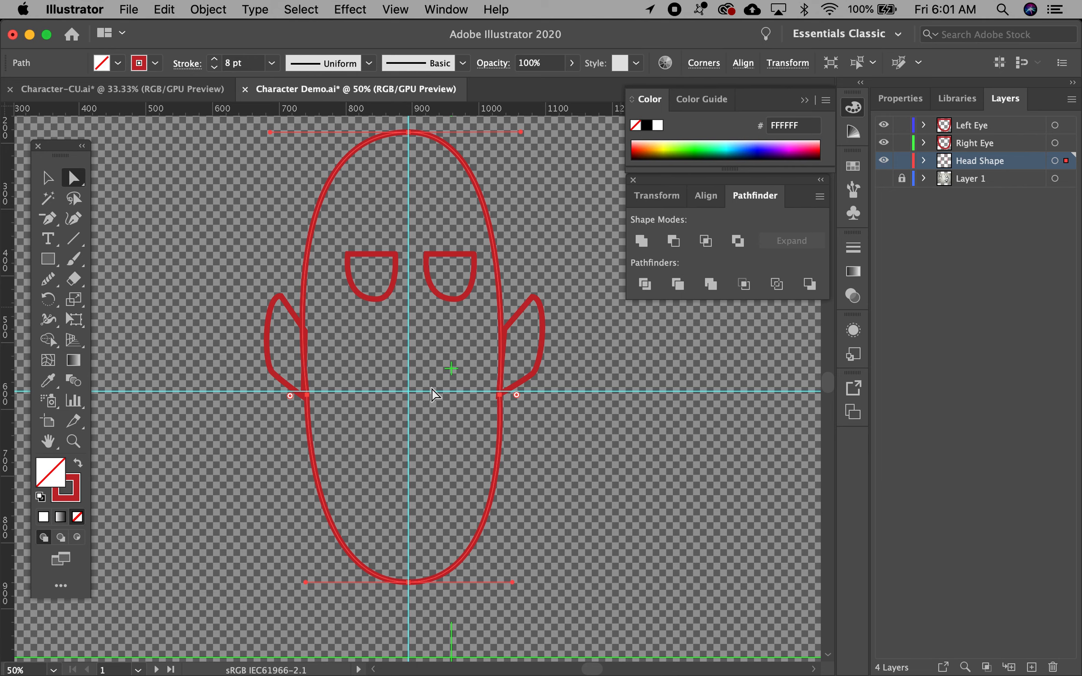
- Deselect the artwork, open the Skintones swatch library and choose the light pink F0BEB4 as the fill colour
left_click(47, 178)
left_click(103, 183)
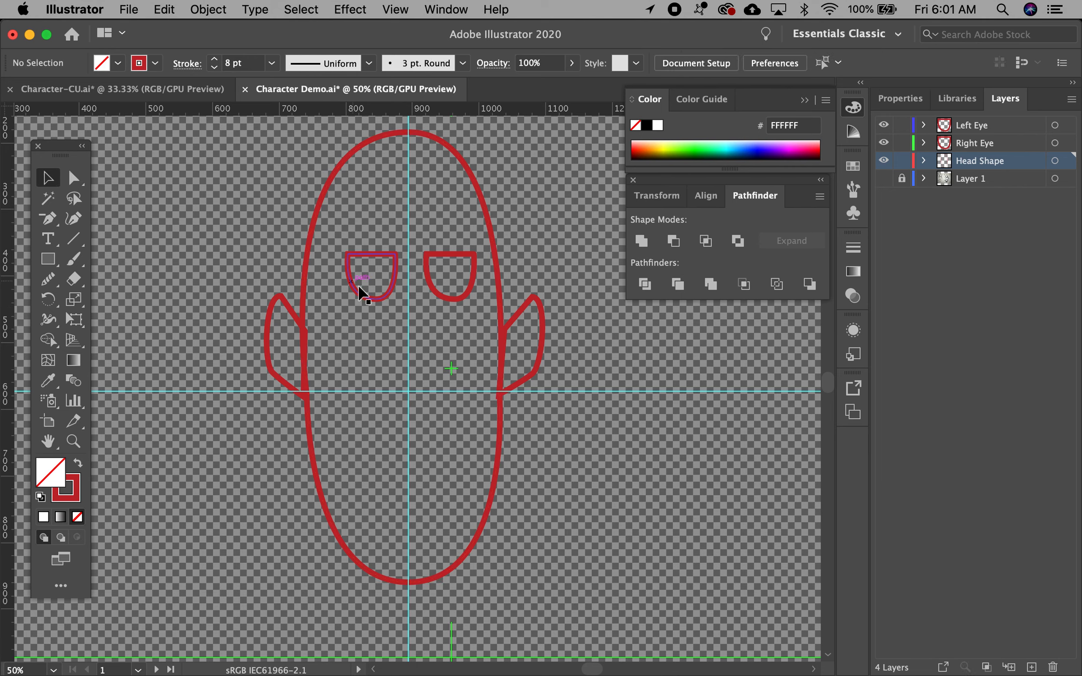
left_click(117, 68)
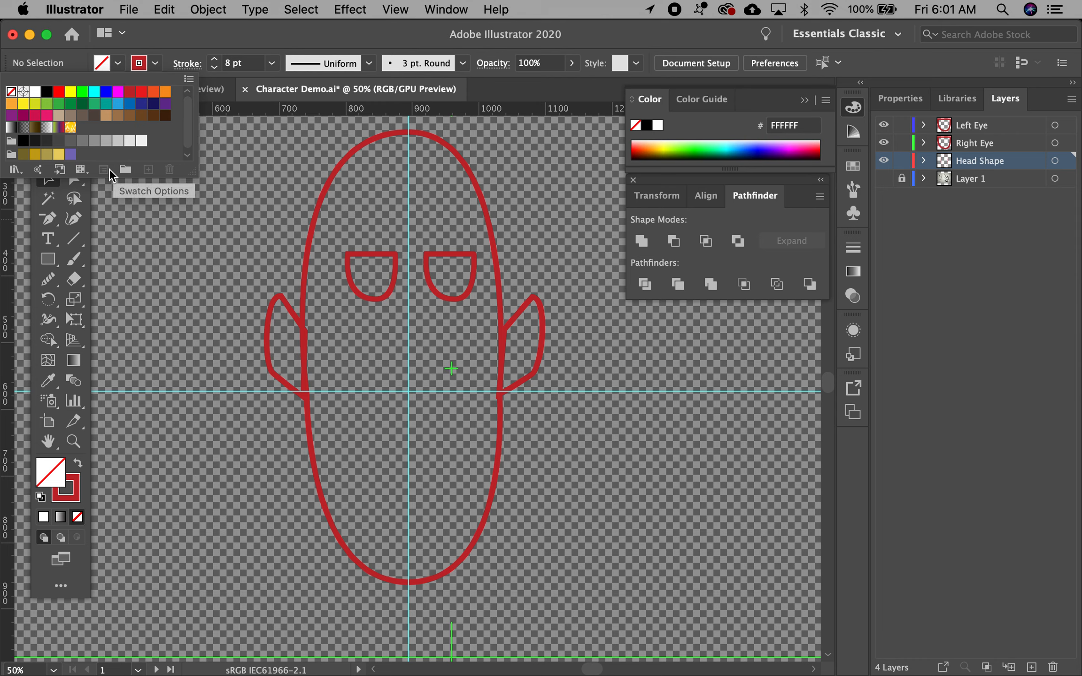
left_click(17, 170)
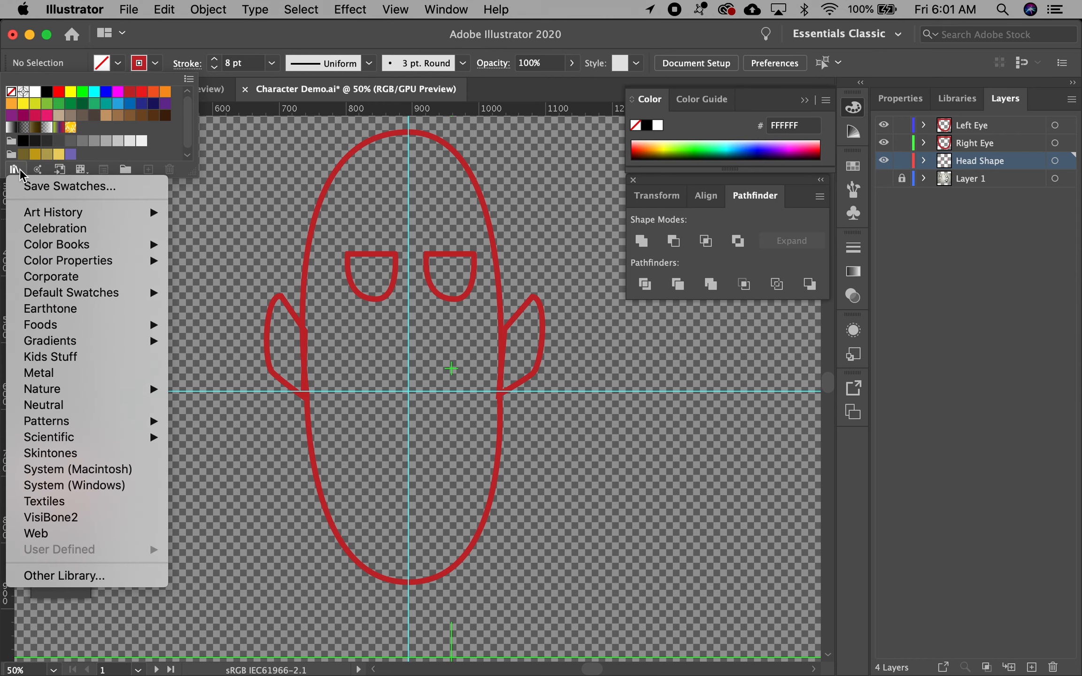
left_click(56, 454)
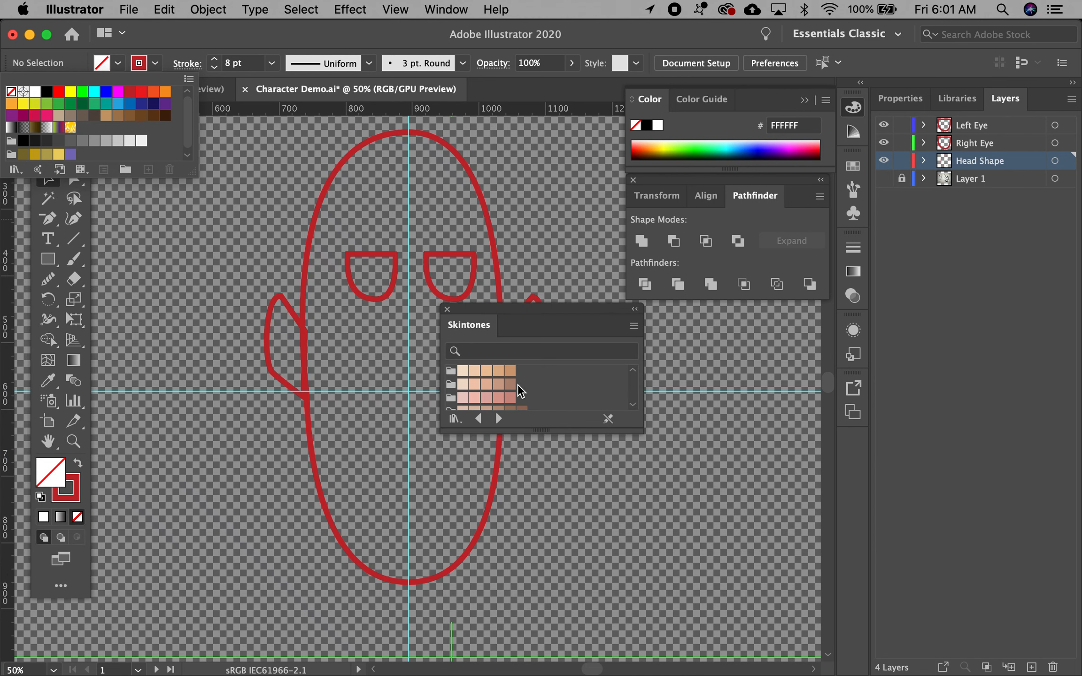
left_click(475, 384)
left_click(475, 384)
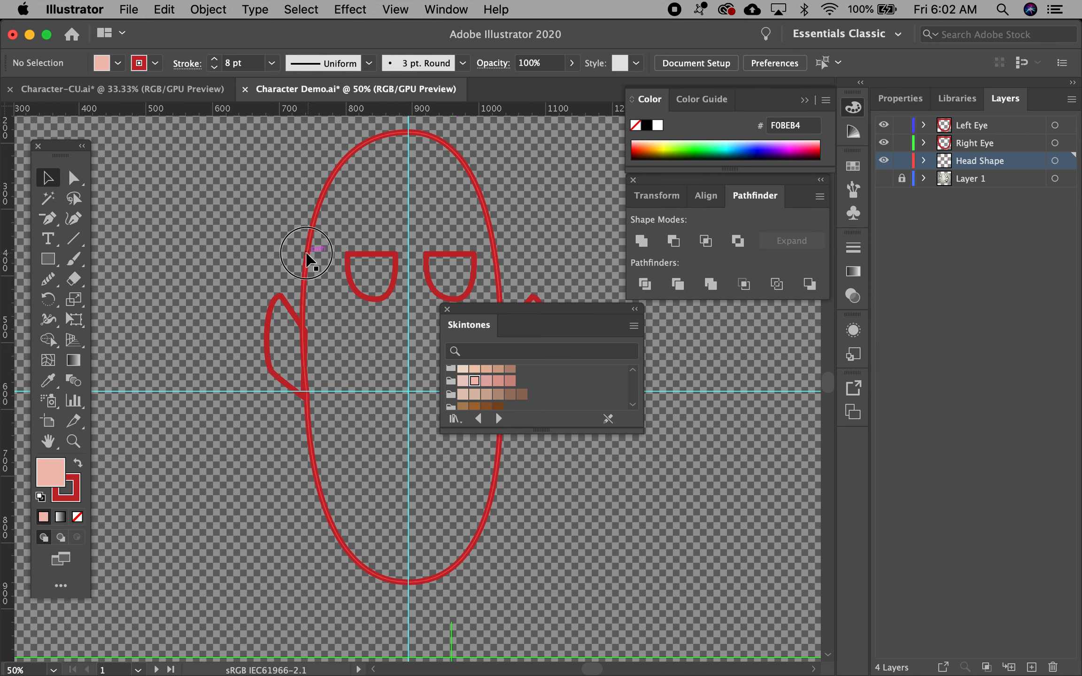
- Fill the head outline with the skin tone F0BEB4, reduce its stroke to 0 pt, and expand the Head Shape layer
left_click(306, 253)
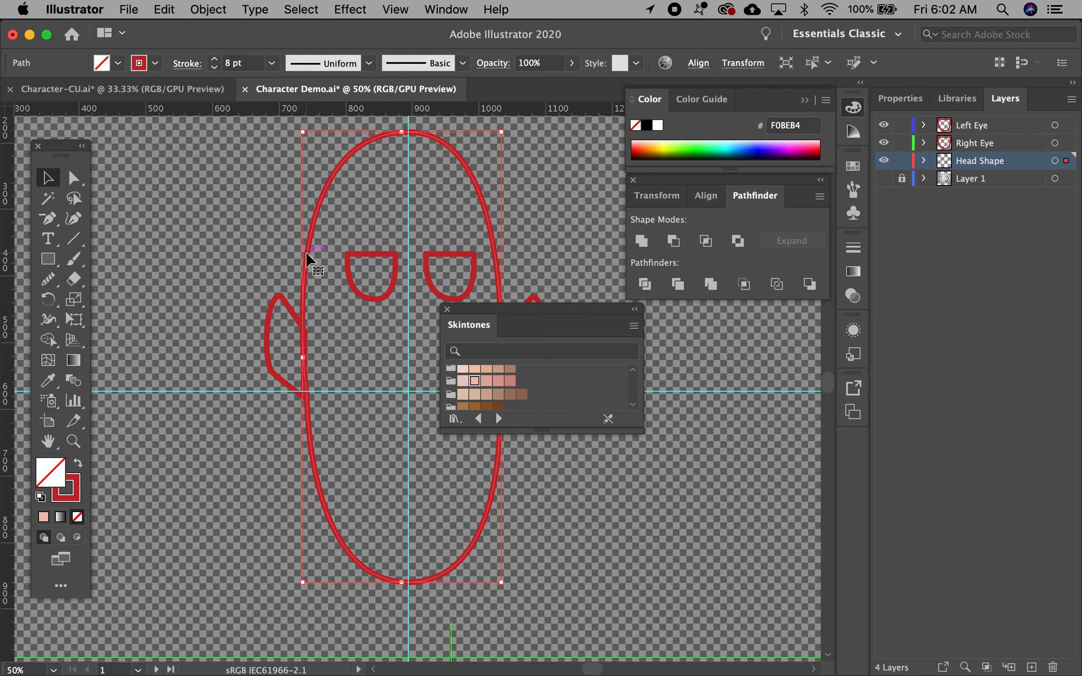
left_click(44, 516)
left_click(214, 67)
left_click(159, 192)
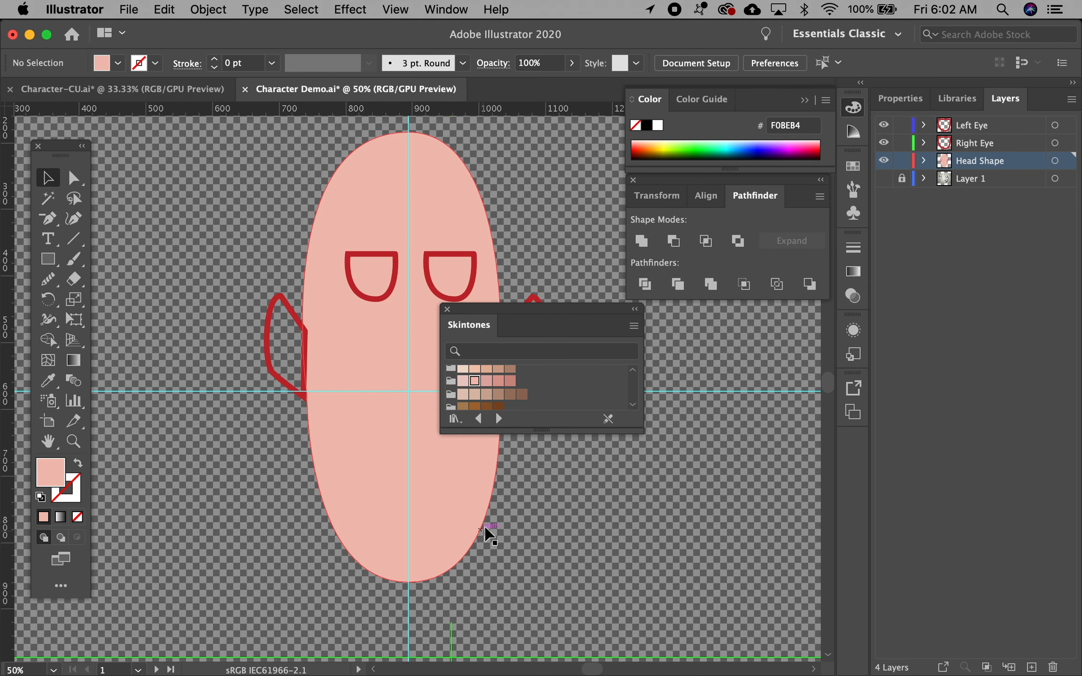
left_click(381, 481)
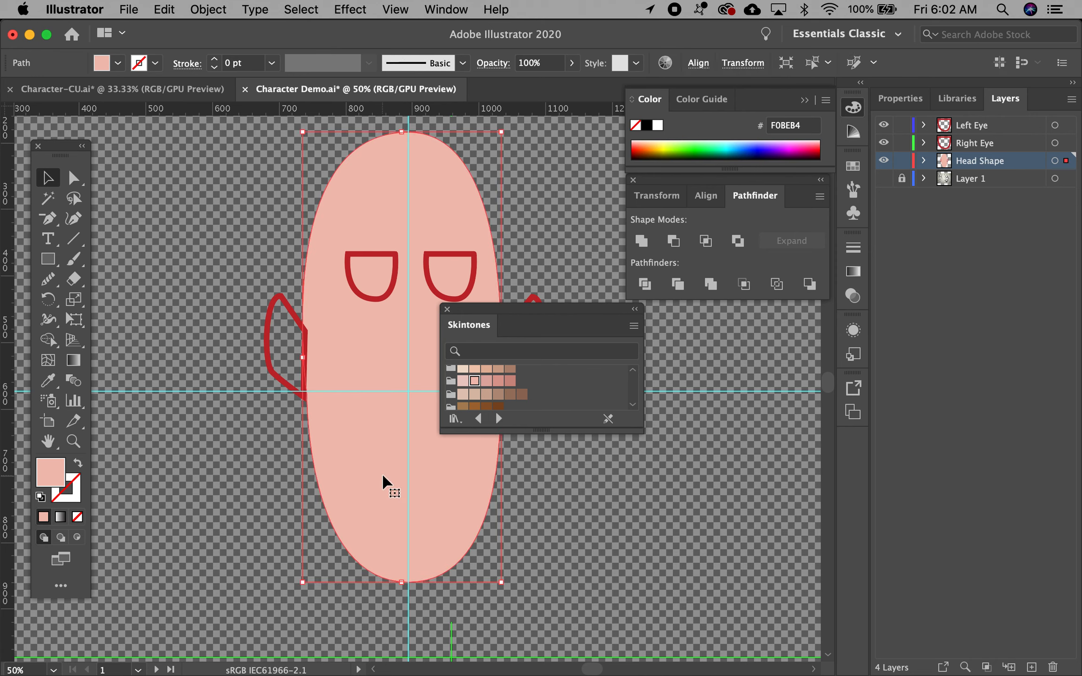
left_click(924, 161)
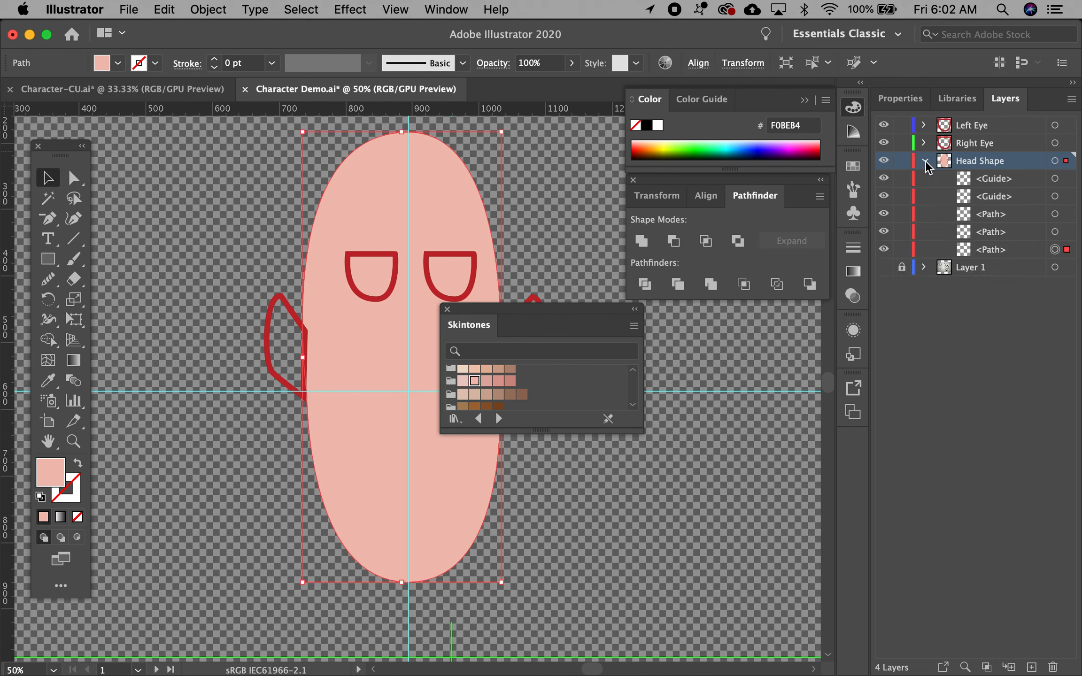
- Fill the ear on the left side of the head with the skin tone F0BEB4 and set its stroke to None
left_click(278, 308)
left_click(44, 517)
left_click(155, 63)
left_click(12, 90)
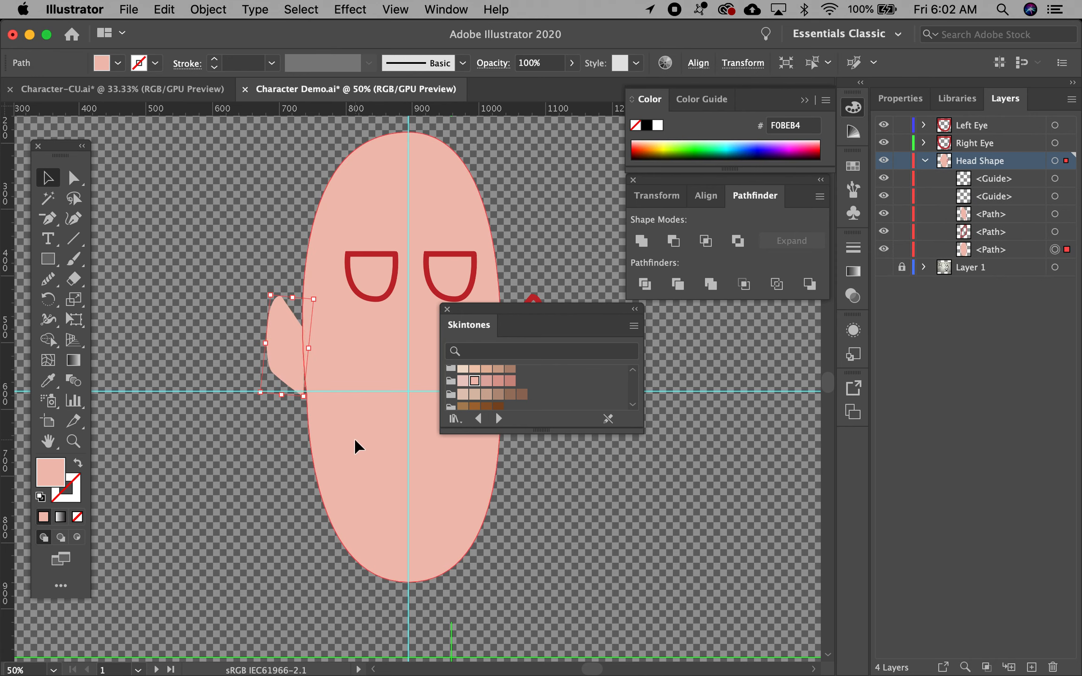
left_click(241, 490)
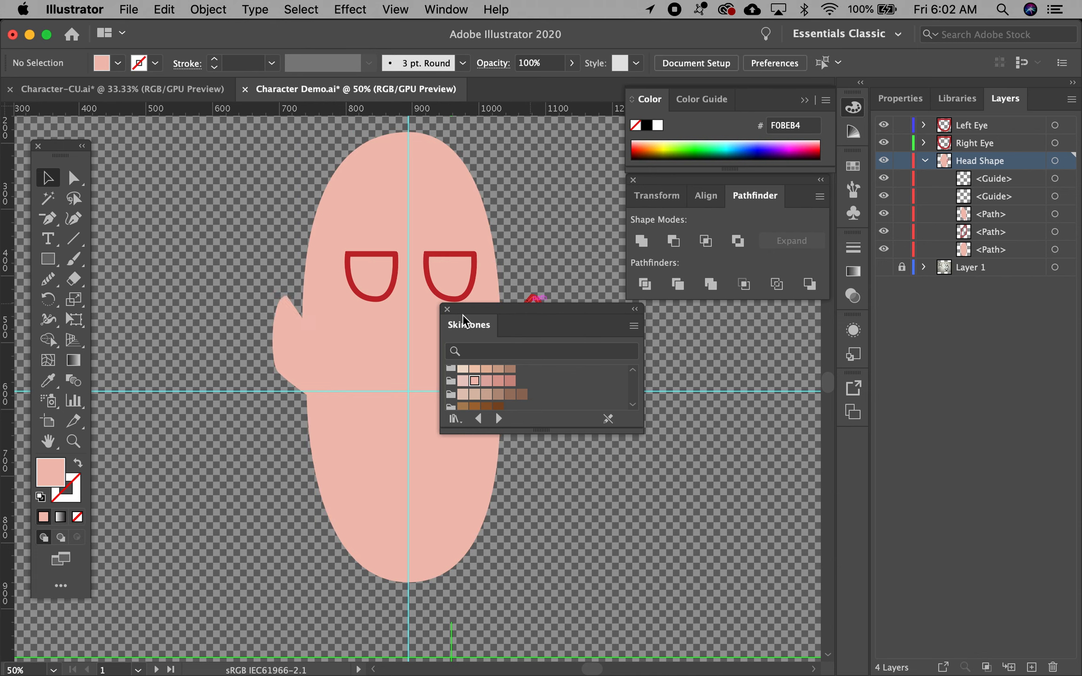
- Close the Skintones library, fill the remaining outlined ear with F0BEB4 and set its stroke to None
left_click(447, 310)
left_click(544, 345)
left_click(43, 516)
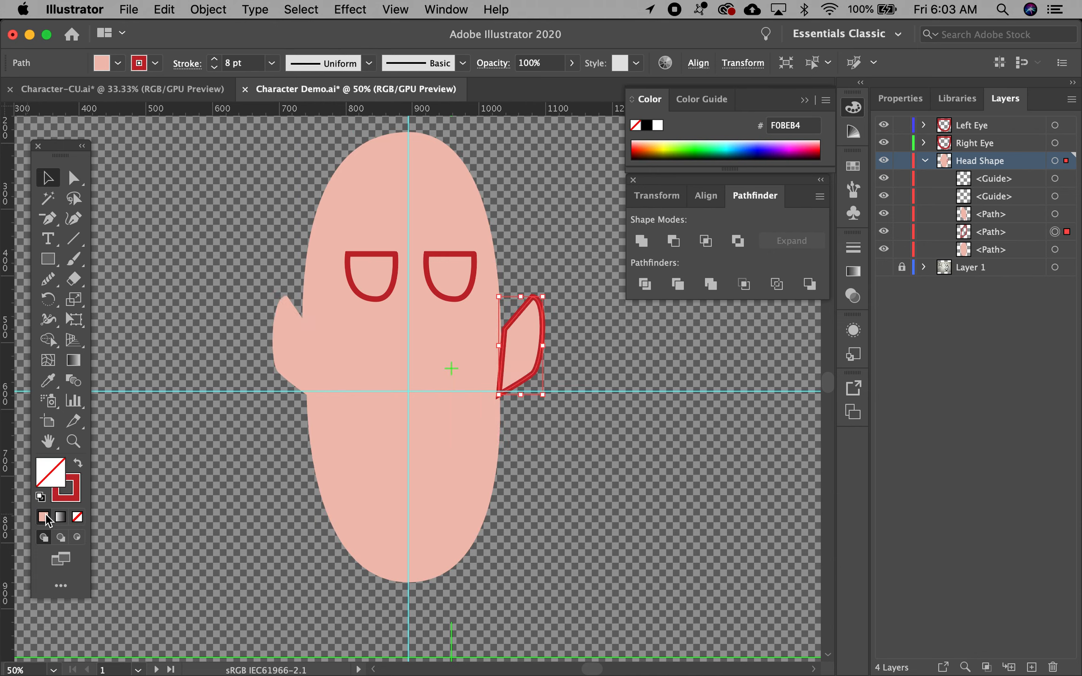
left_click(155, 63)
left_click(12, 91)
left_click(613, 490)
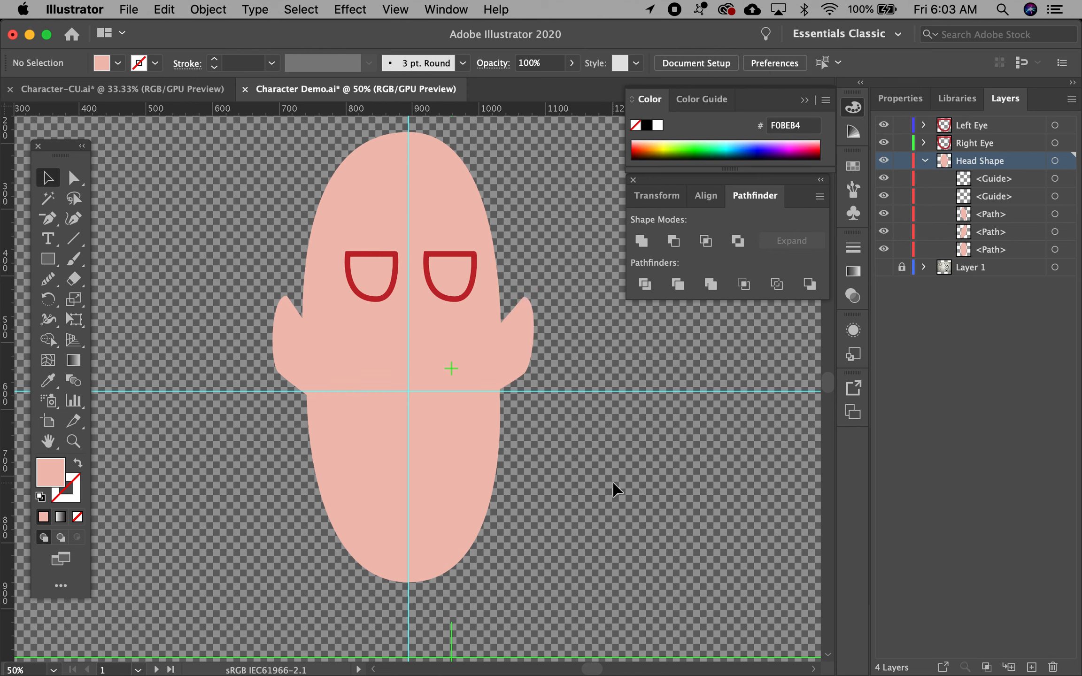
- Give the eye on the Left Eye layer a white fill and no stroke
left_click(371, 271)
left_click(117, 63)
left_click(34, 91)
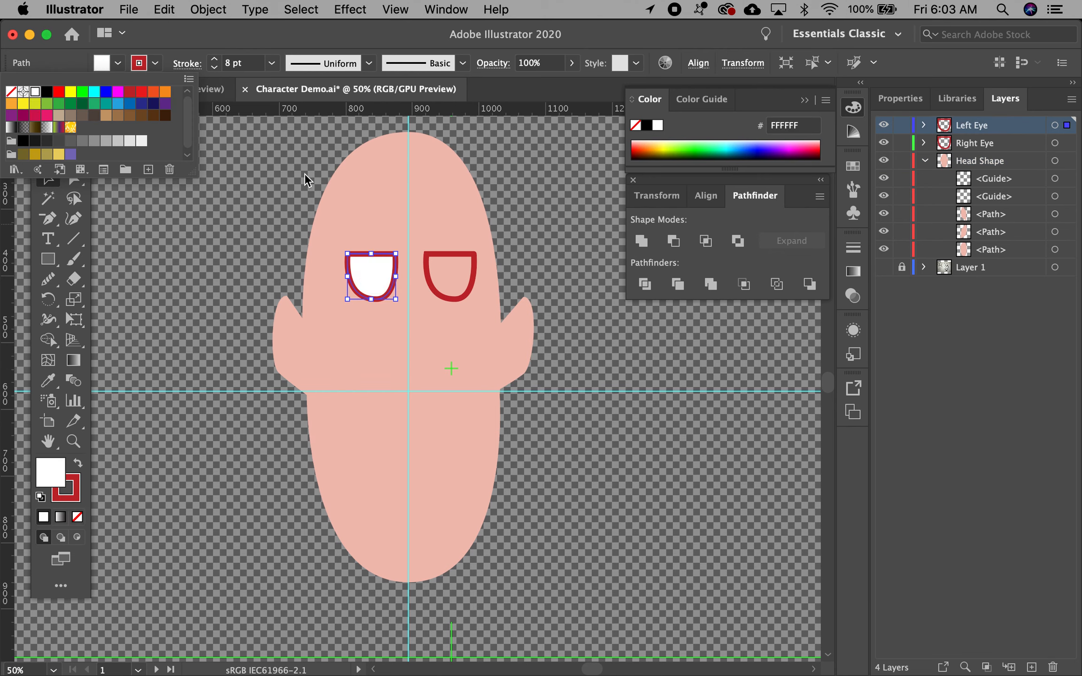
left_click(155, 63)
left_click(11, 91)
left_click(419, 416)
left_click(599, 504)
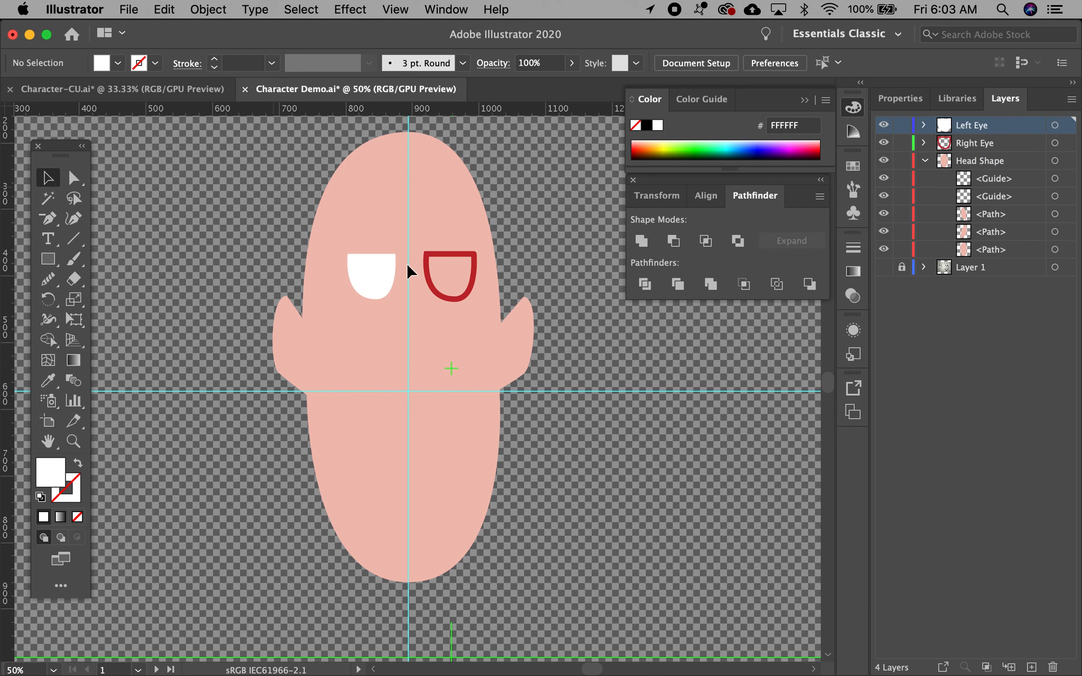
- Give the eye on the Right Eye layer a white fill and no stroke
left_click(438, 254)
left_click(544, 396)
left_click(439, 321)
left_click(450, 300)
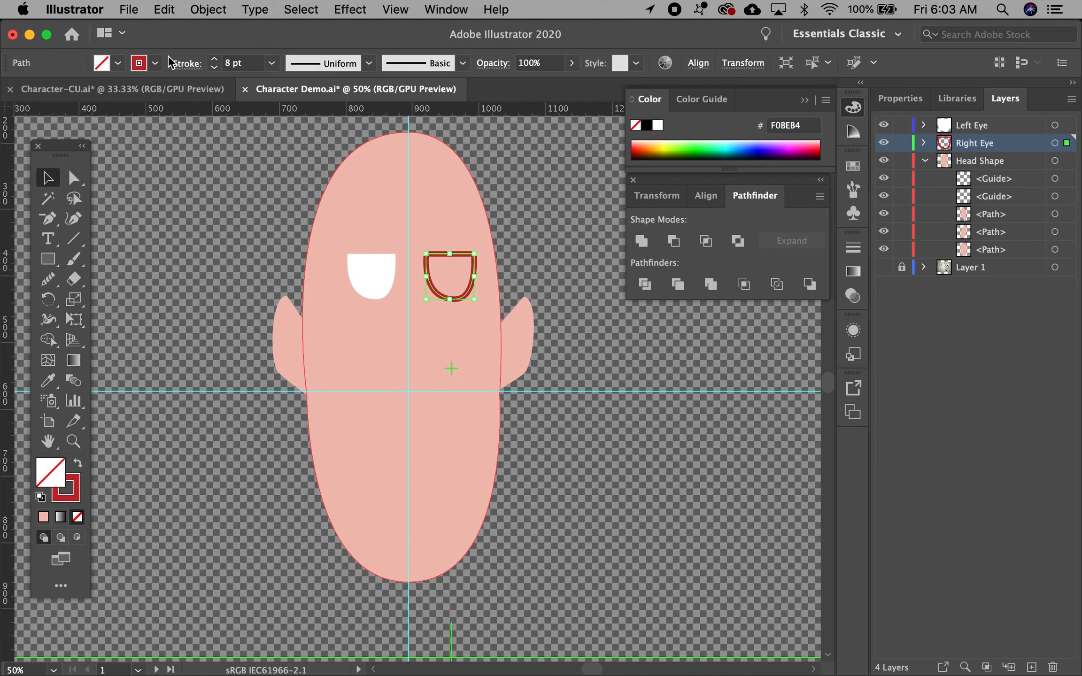
left_click(155, 63)
left_click(11, 91)
left_click(45, 49)
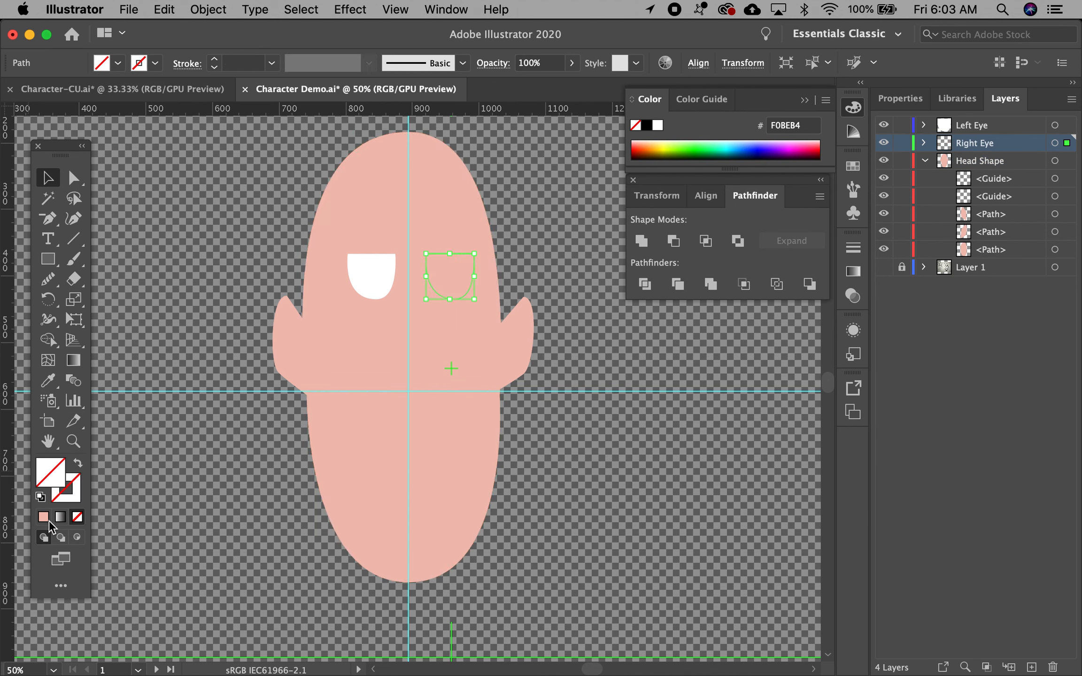
left_click(43, 517)
left_click(117, 63)
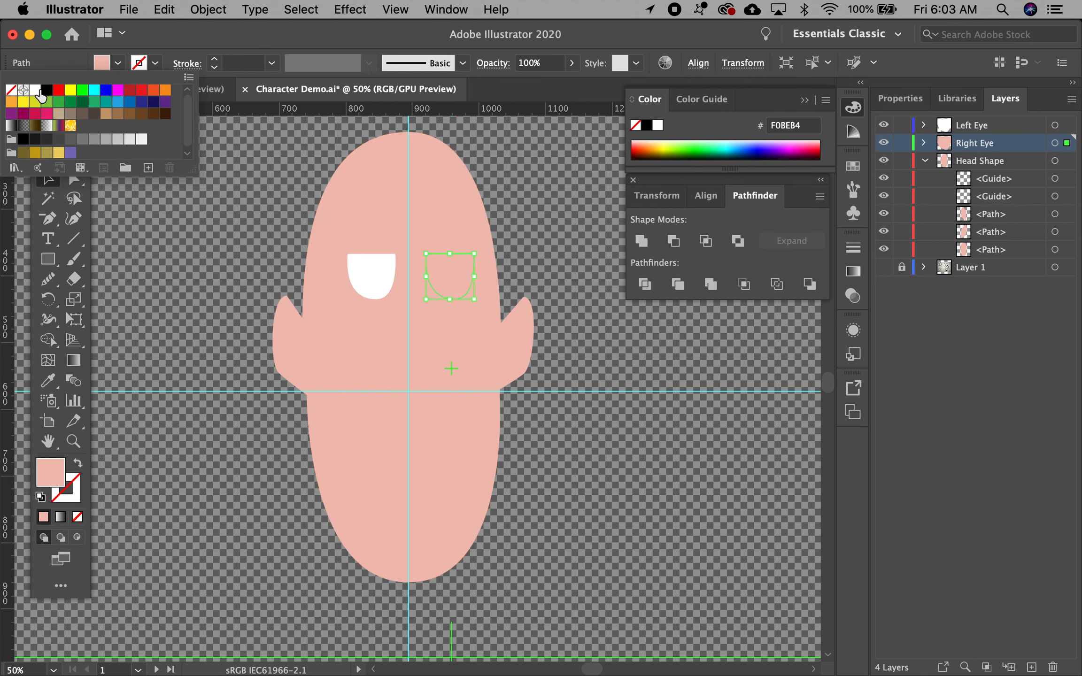
left_click(36, 89)
left_click(550, 556)
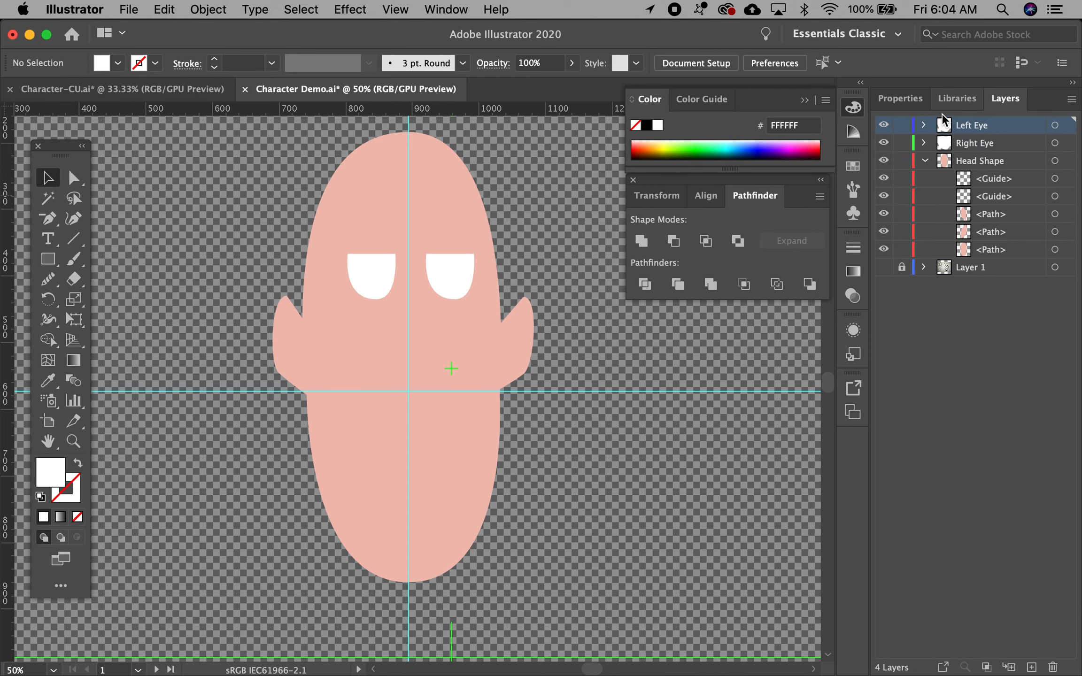
- After viewing Character-CU.ai for reference, add a layer named Mouth above the Left Eye layer in Character Demo.ai
left_click(202, 89)
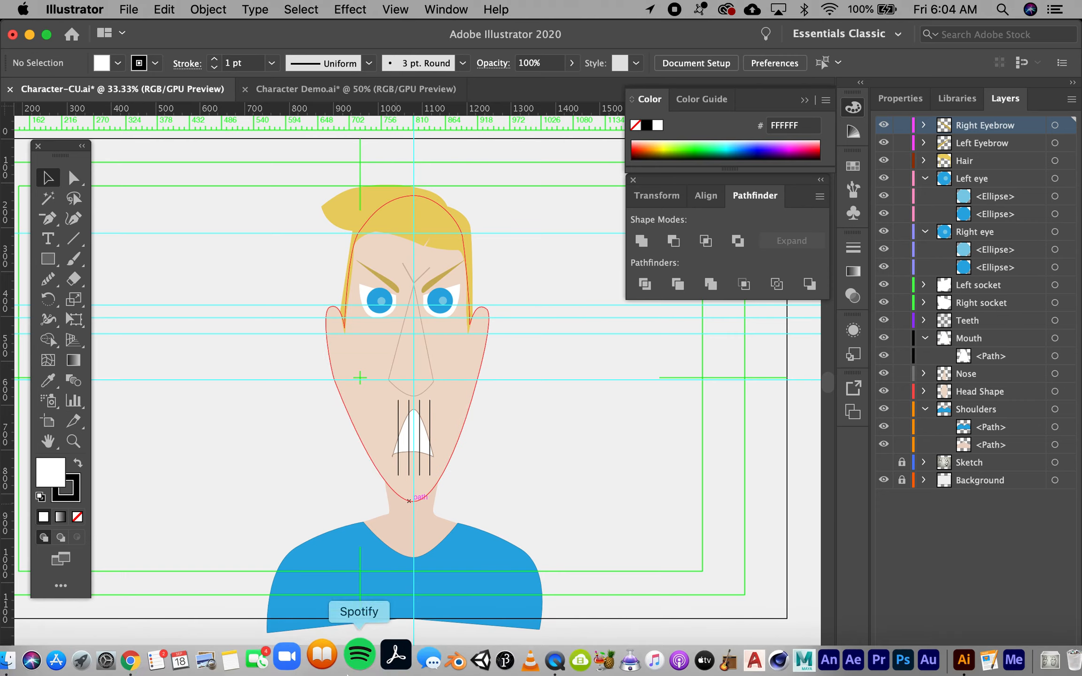
left_click(409, 89)
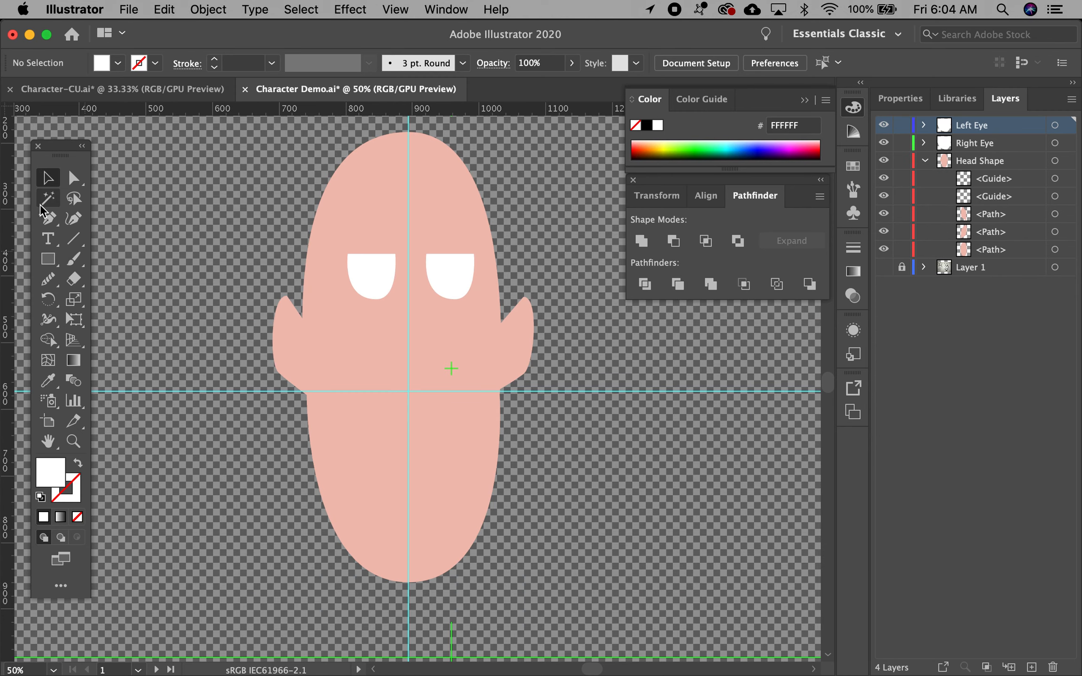
left_click(1032, 668)
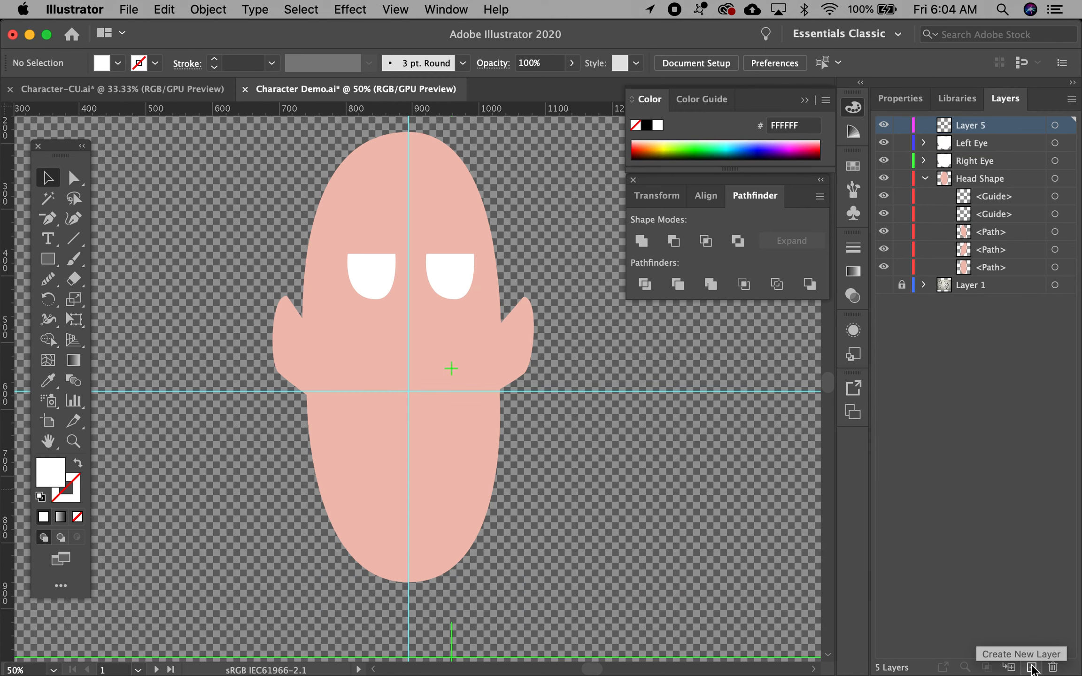
double_click(975, 126)
type("Mouth")
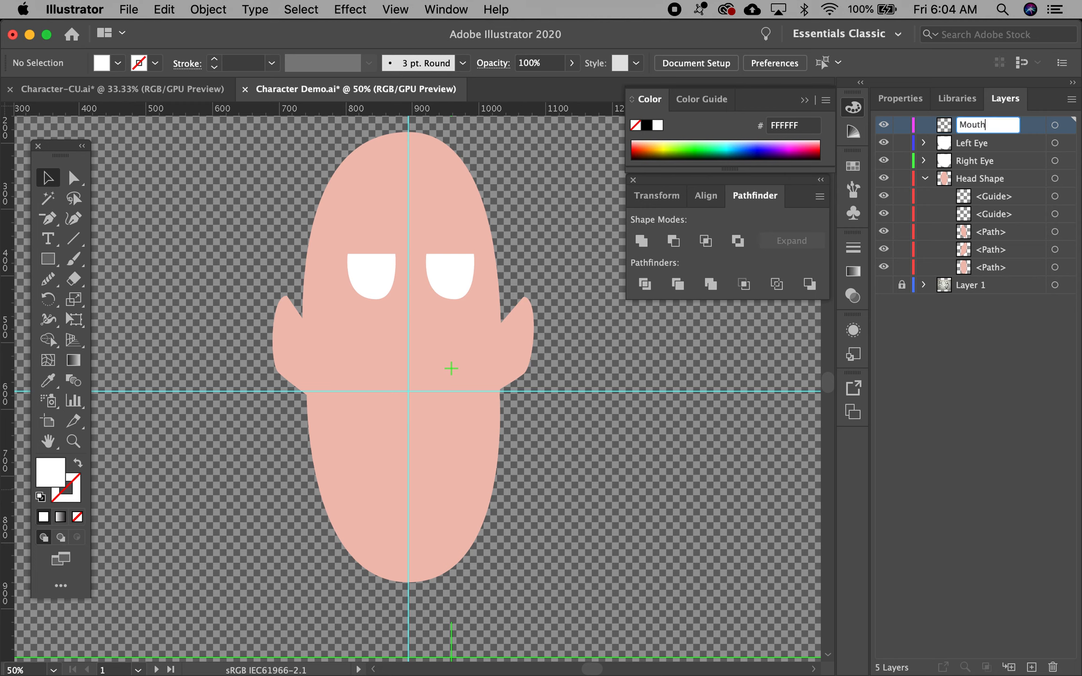
key("Return")
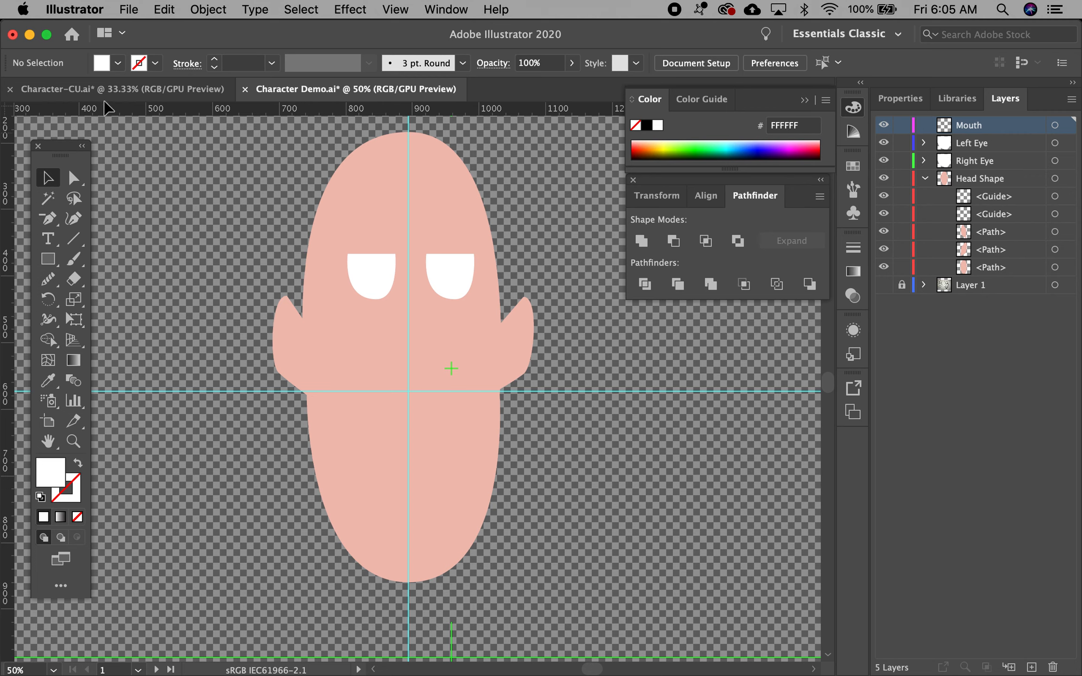
- With the Pen tool, draw a closed white mouth about 110 px wide on the lower face, with a flat top edge and curved bottom
left_click(47, 217)
left_click(367, 447)
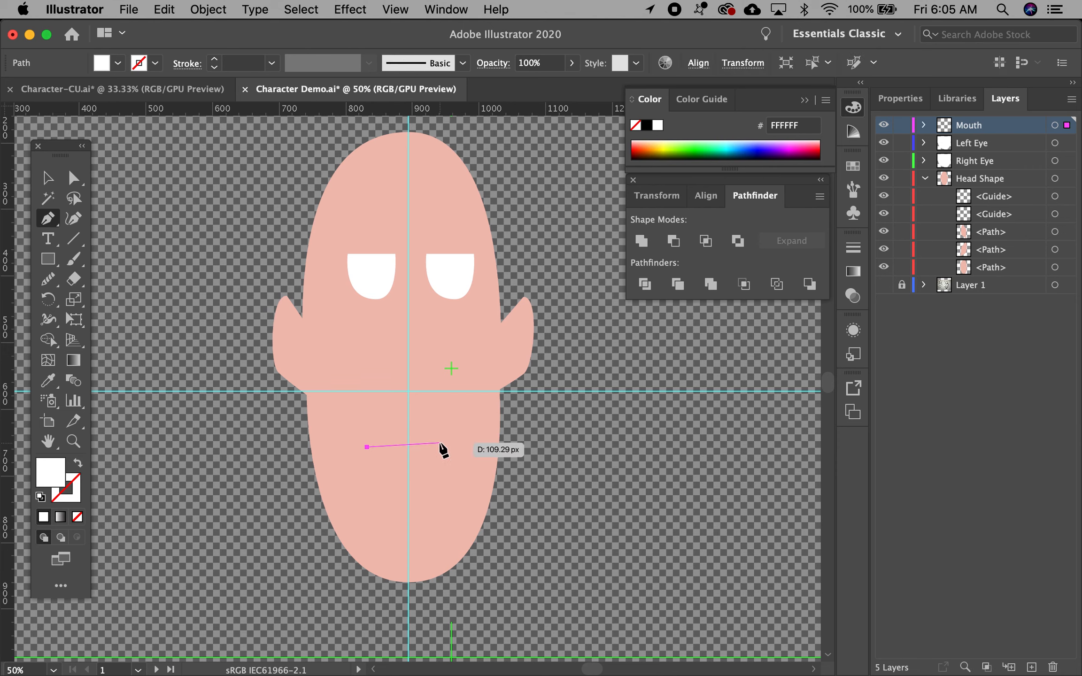
left_click(442, 447)
left_click_drag(408, 512, 384, 514)
left_click(366, 447)
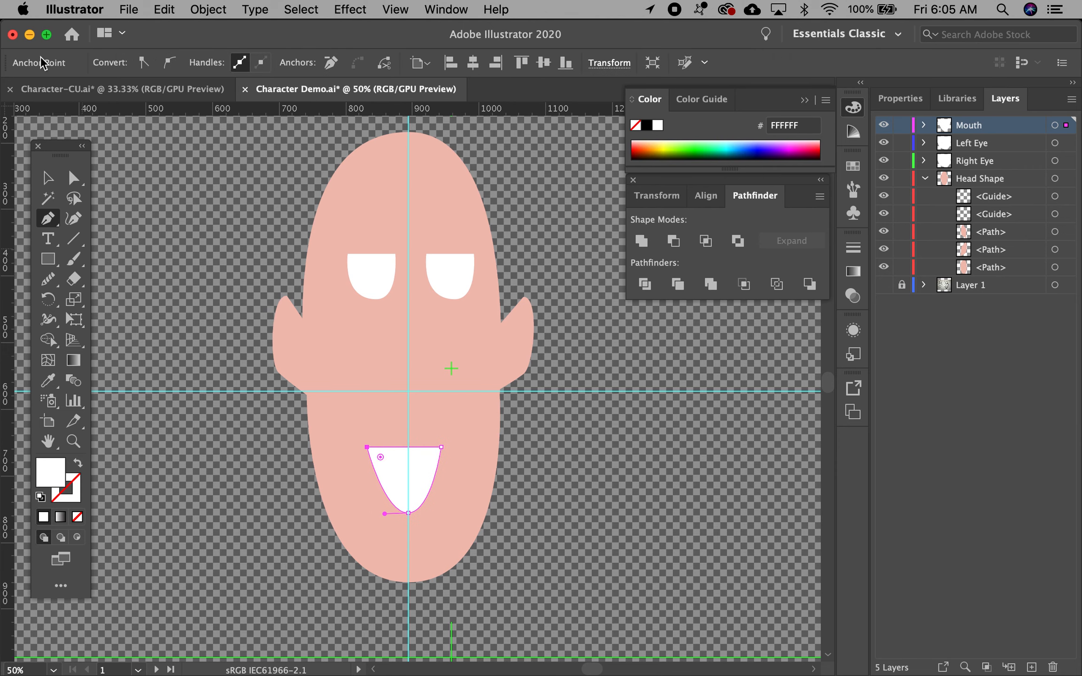
left_click(38, 175)
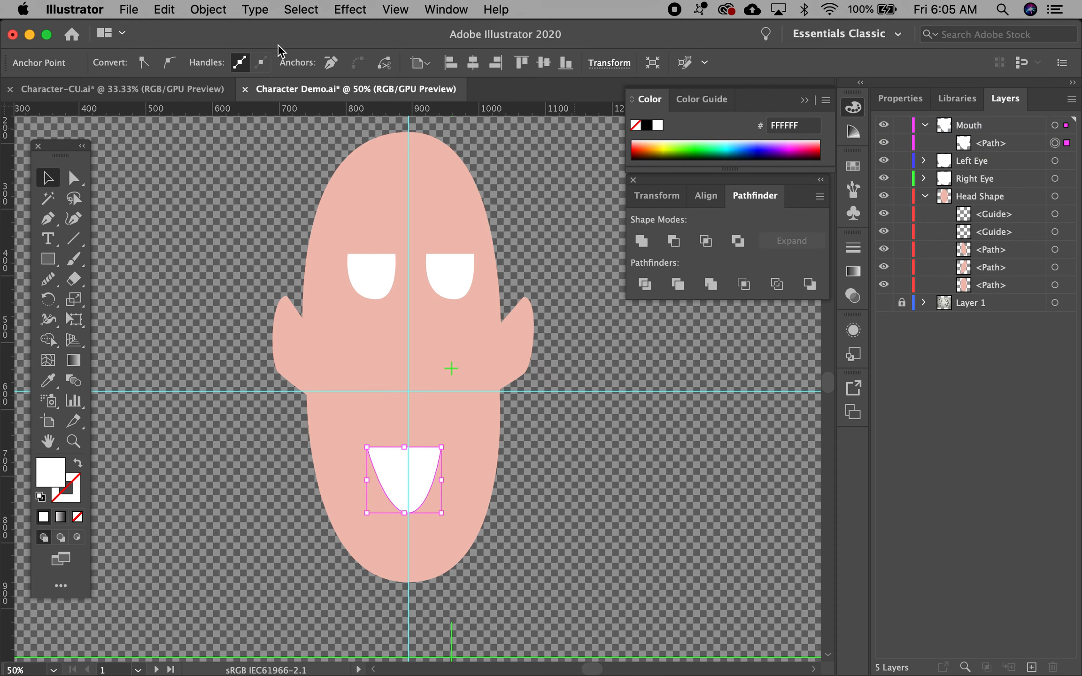
- Examine in Character-CU.ai how the Teeth layer is built by expanding it and hiding and showing its first two paths
left_click(184, 88)
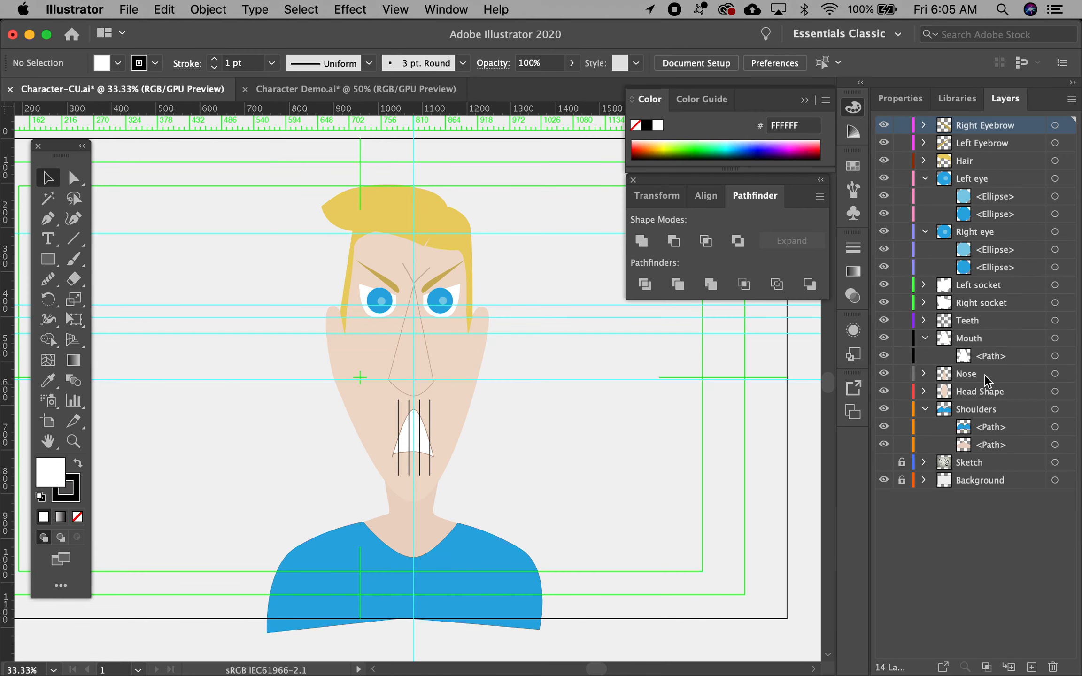
left_click(972, 322)
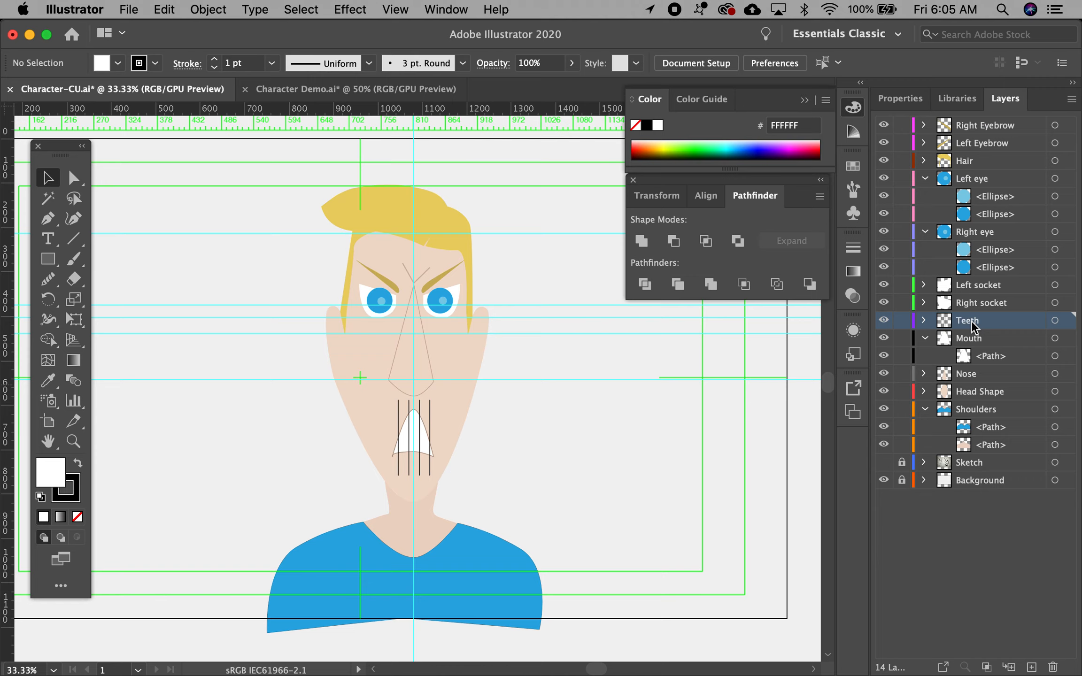
left_click(923, 321)
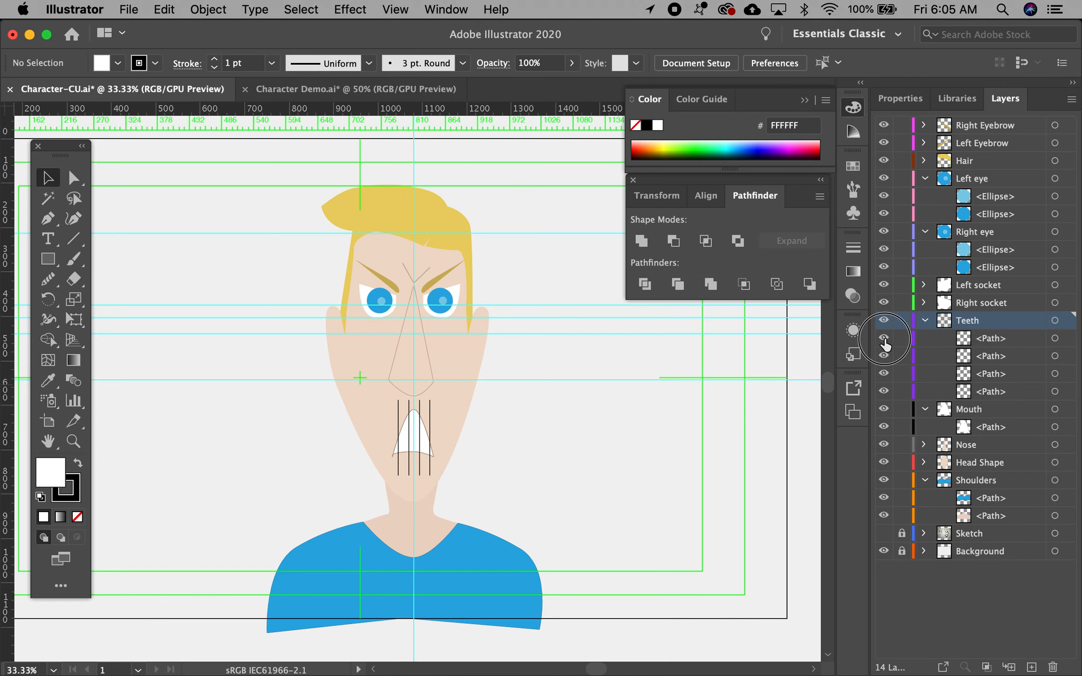
left_click(883, 339)
left_click(884, 356)
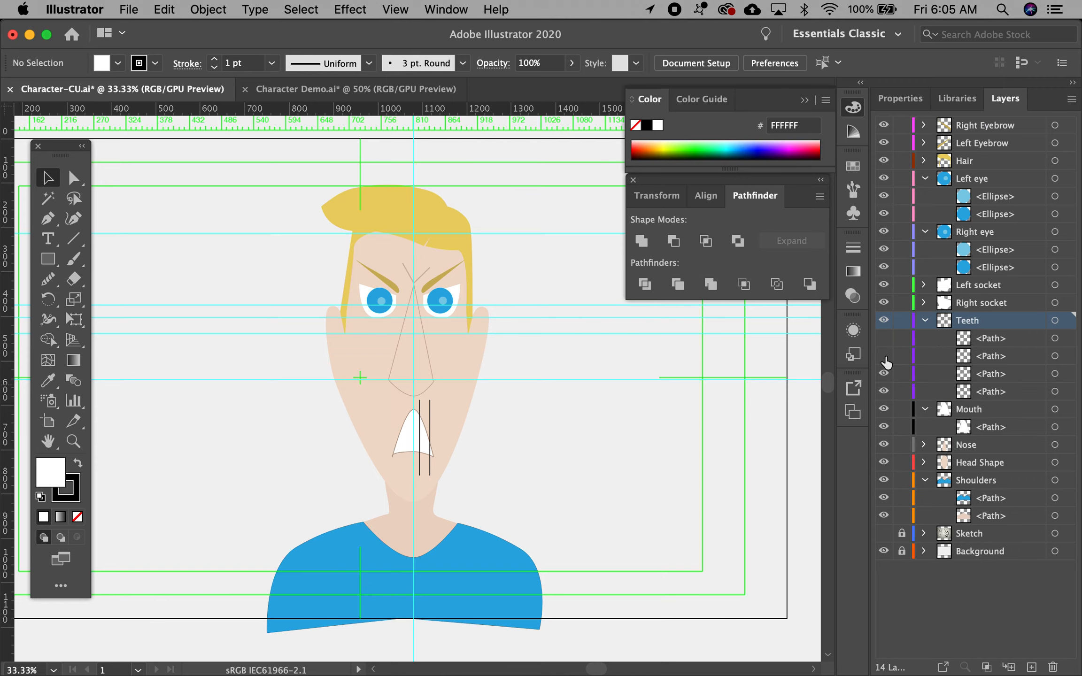
left_click(884, 339)
left_click(884, 356)
left_click(923, 320)
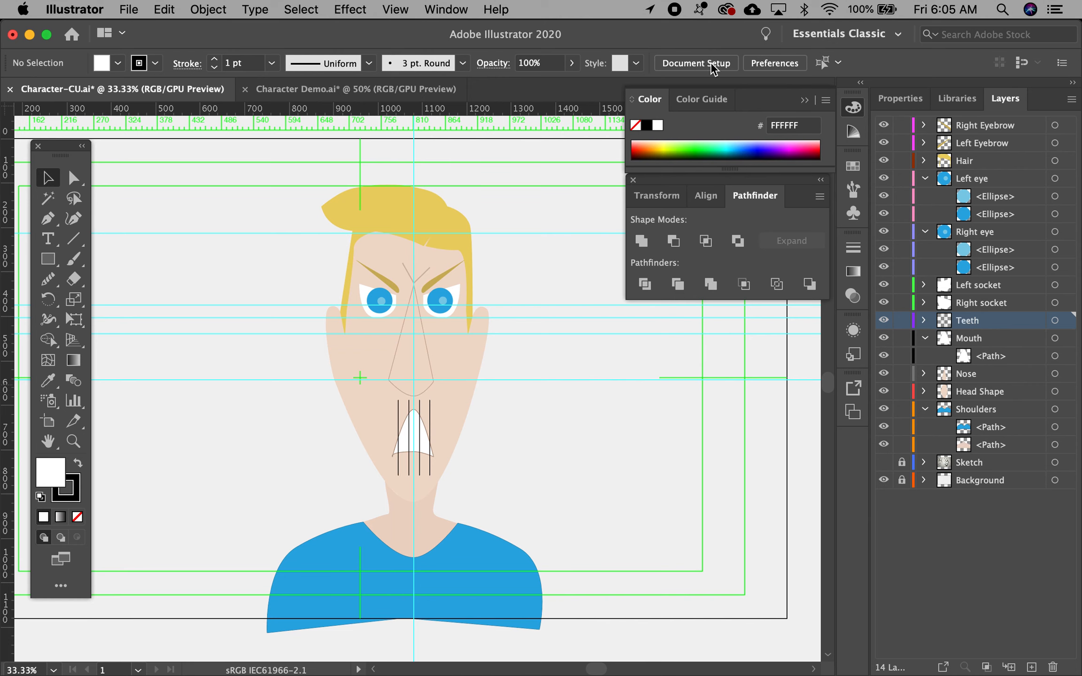
- Switch back to Character Demo.ai and add a layer named Teeth above the Mouth layer
left_click(316, 90)
left_click(47, 218)
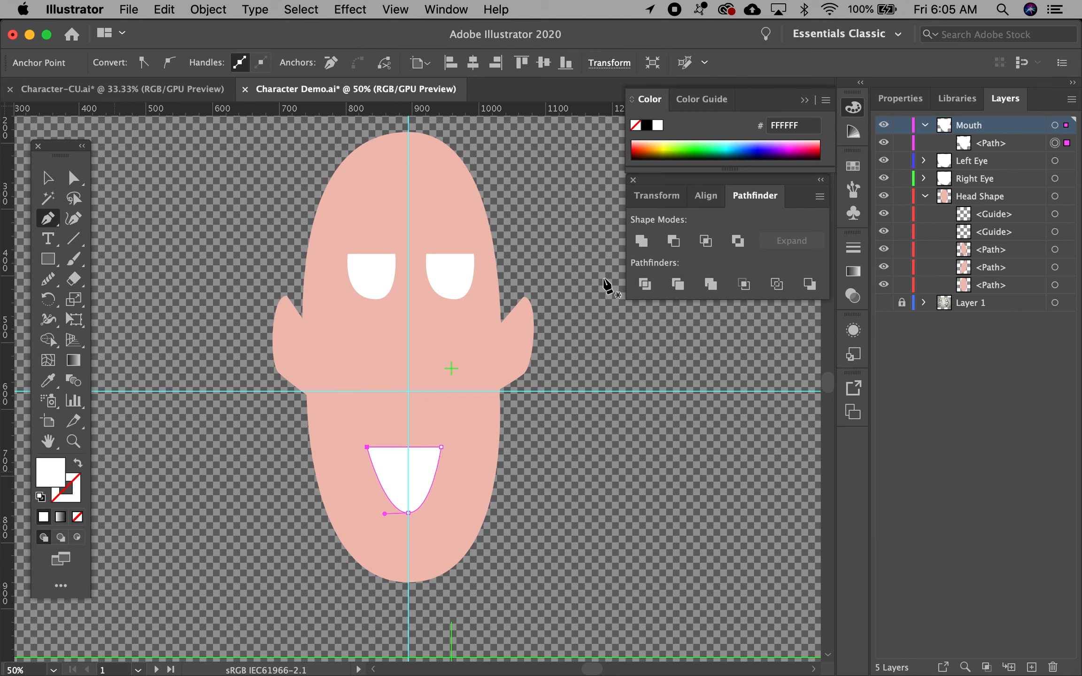
left_click(1032, 667)
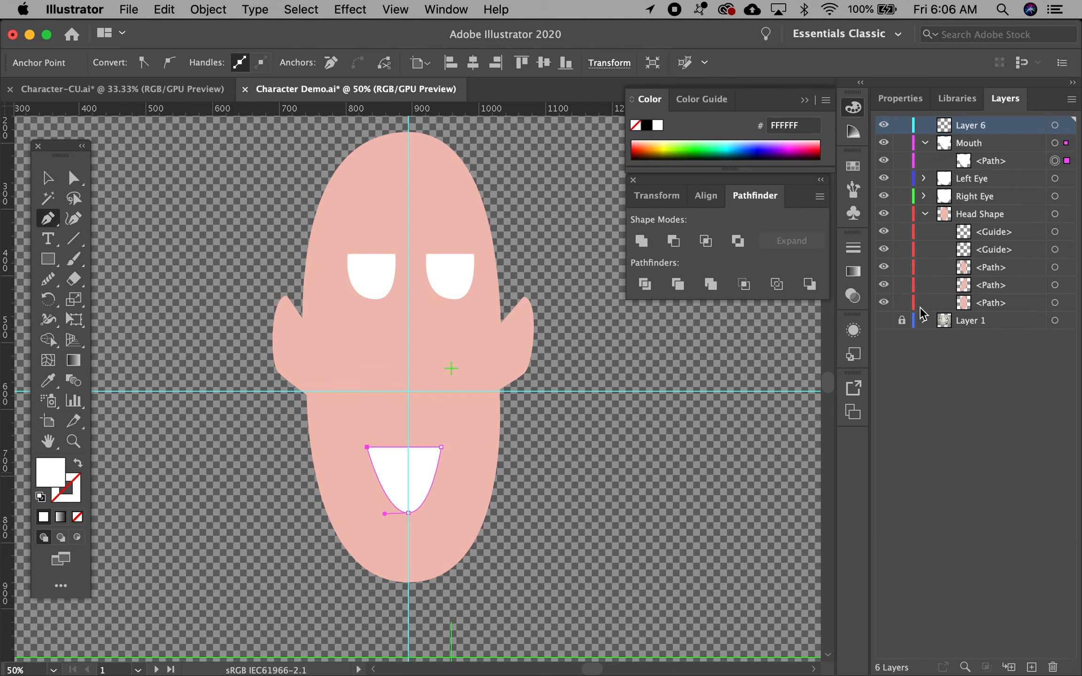
double_click(968, 126)
type("Teet")
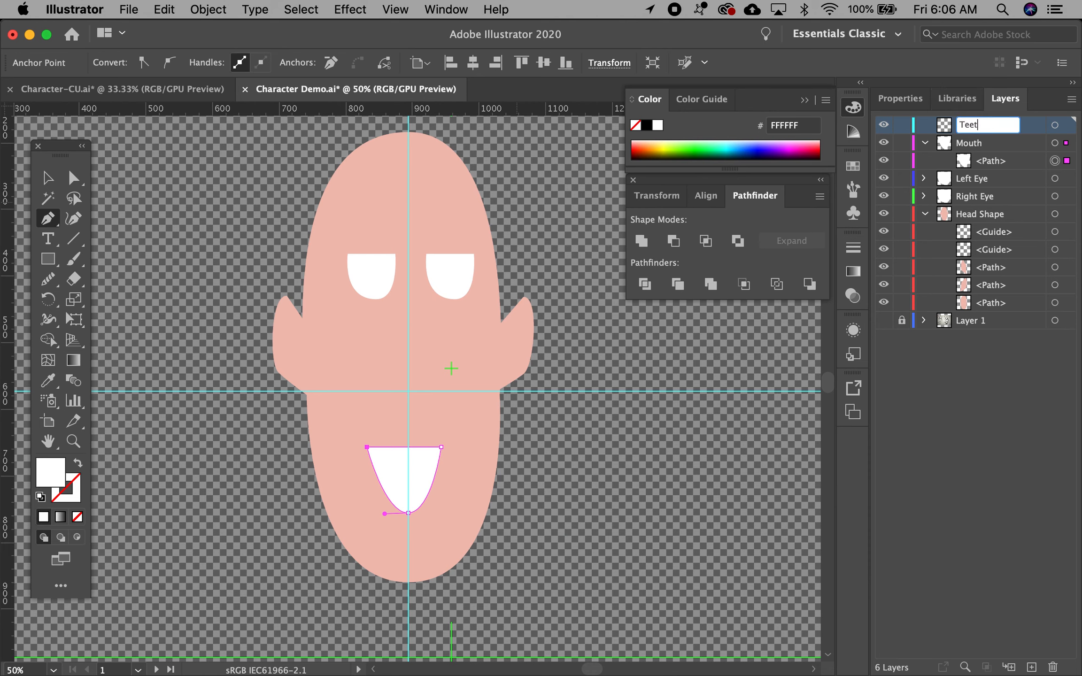
type("h")
key("Return")
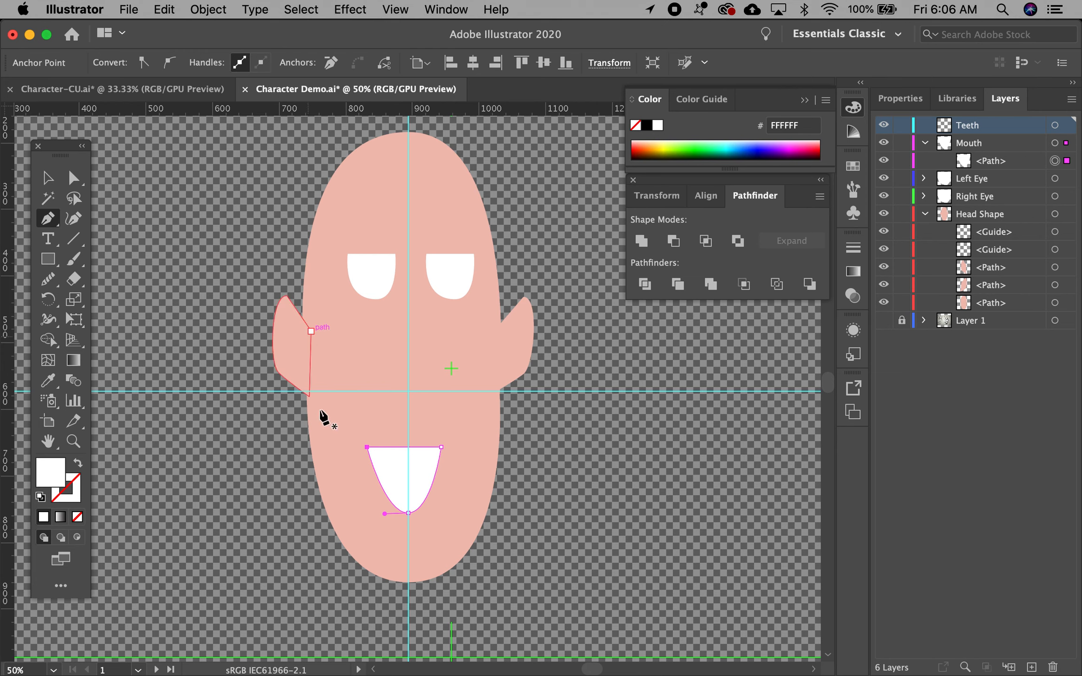
- With the Pen tool, draw a straight vertical line through the left part of the mouth, from above its flat edge to its lowest point's level
left_click(380, 433)
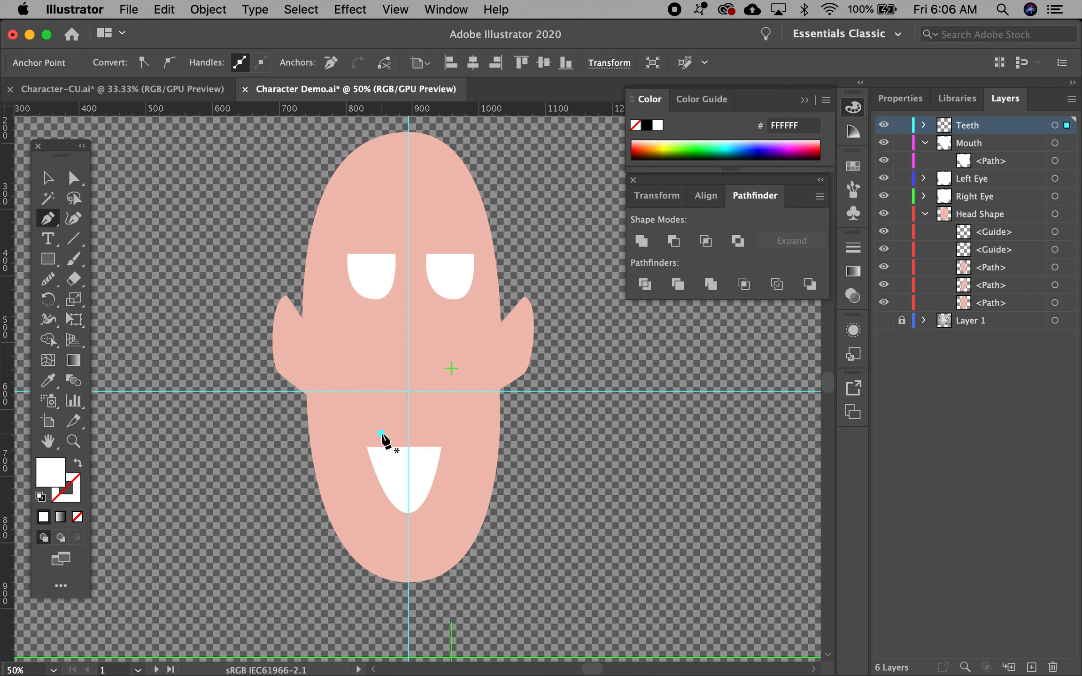
left_click(381, 513)
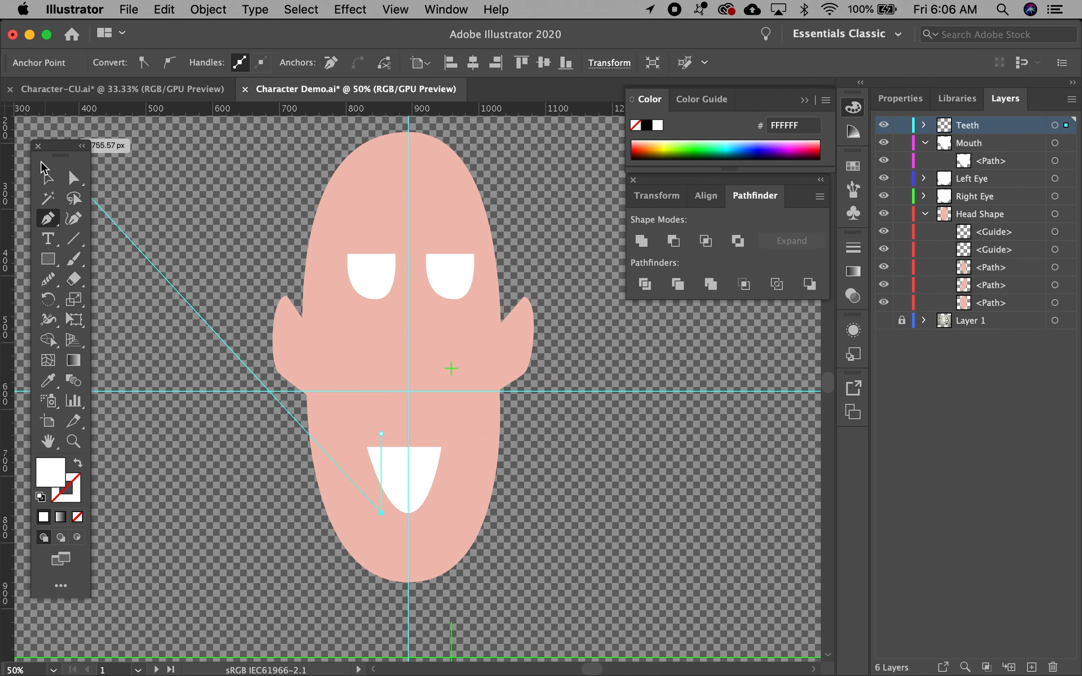
left_click(49, 179)
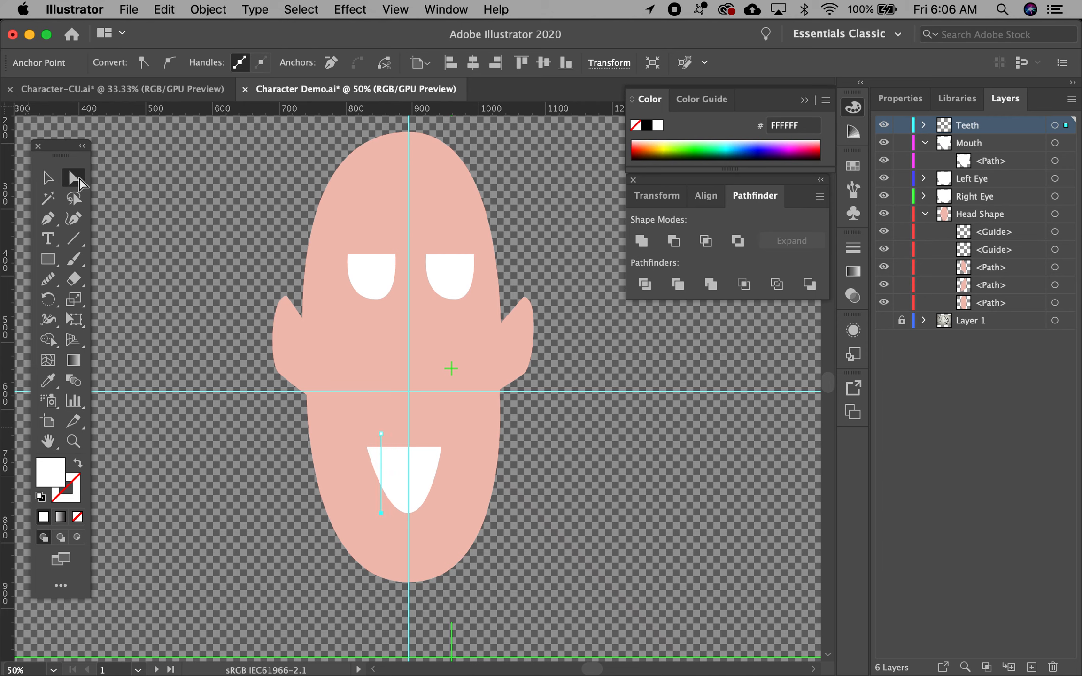
- Give the vertical tooth line no fill and a black 3 pt stroke
left_click(382, 495)
left_click(118, 63)
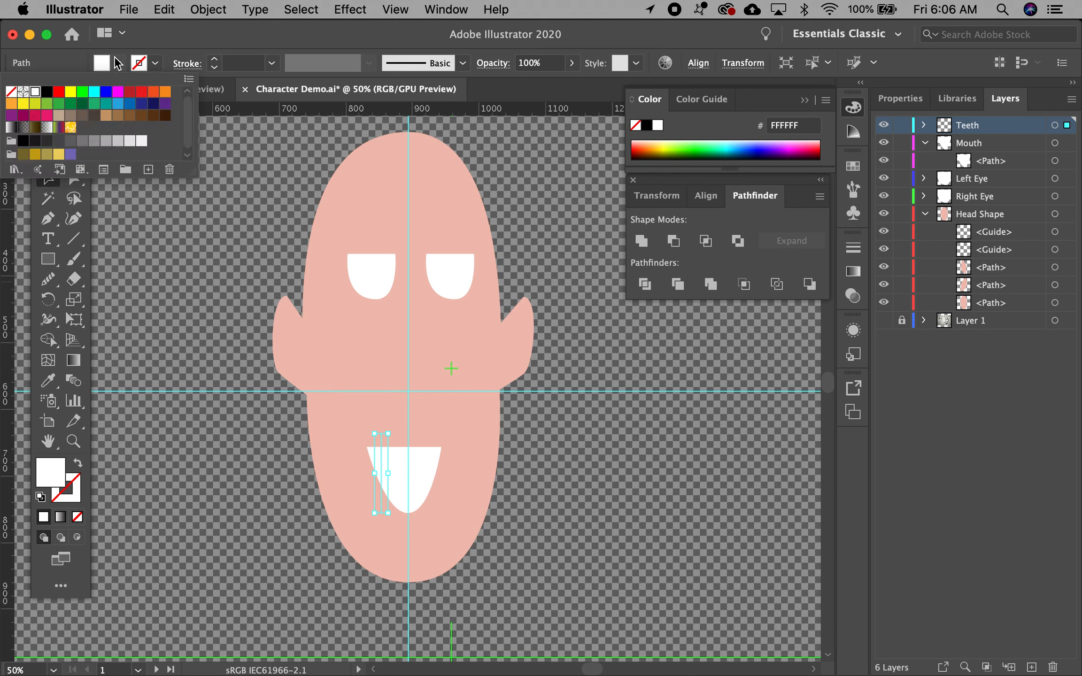
left_click(10, 91)
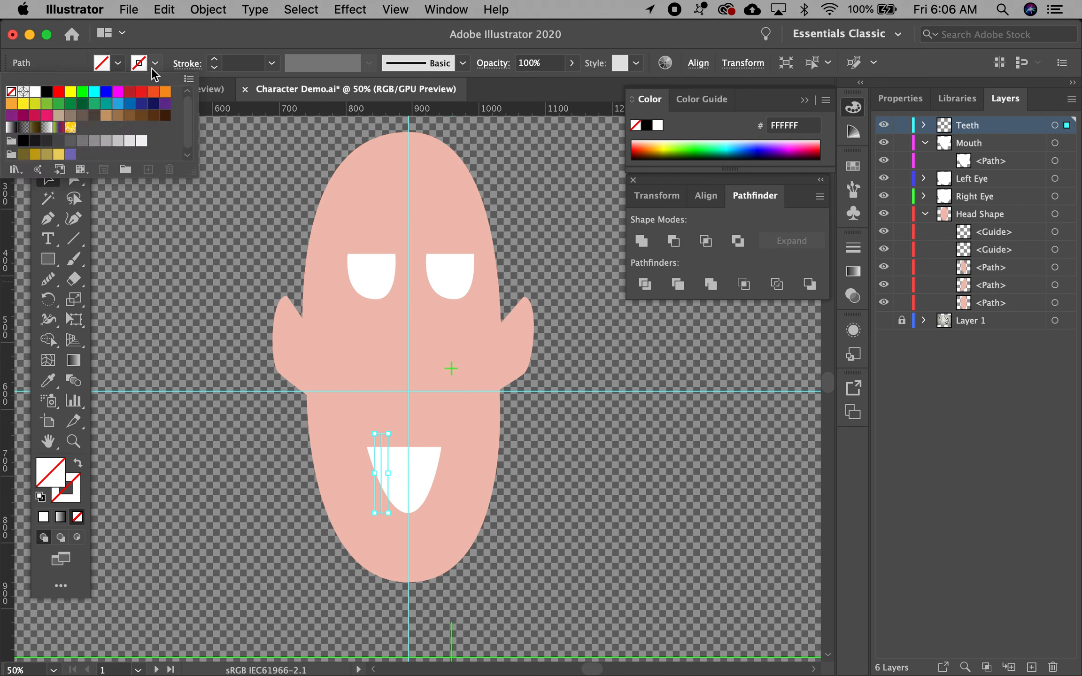
left_click(155, 64)
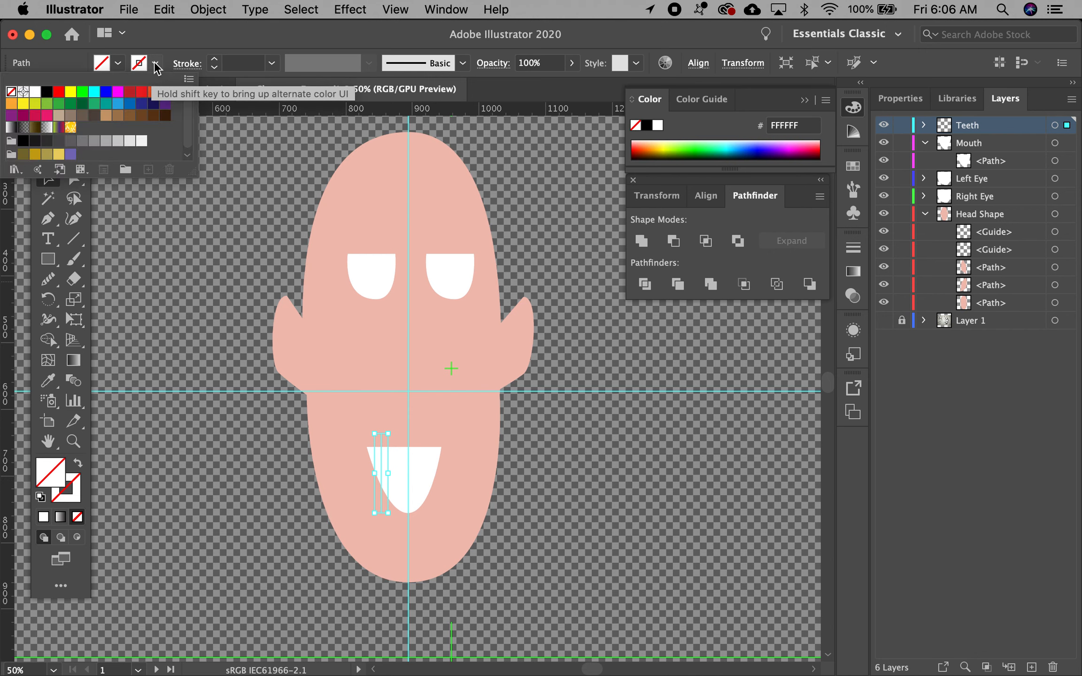
left_click(47, 91)
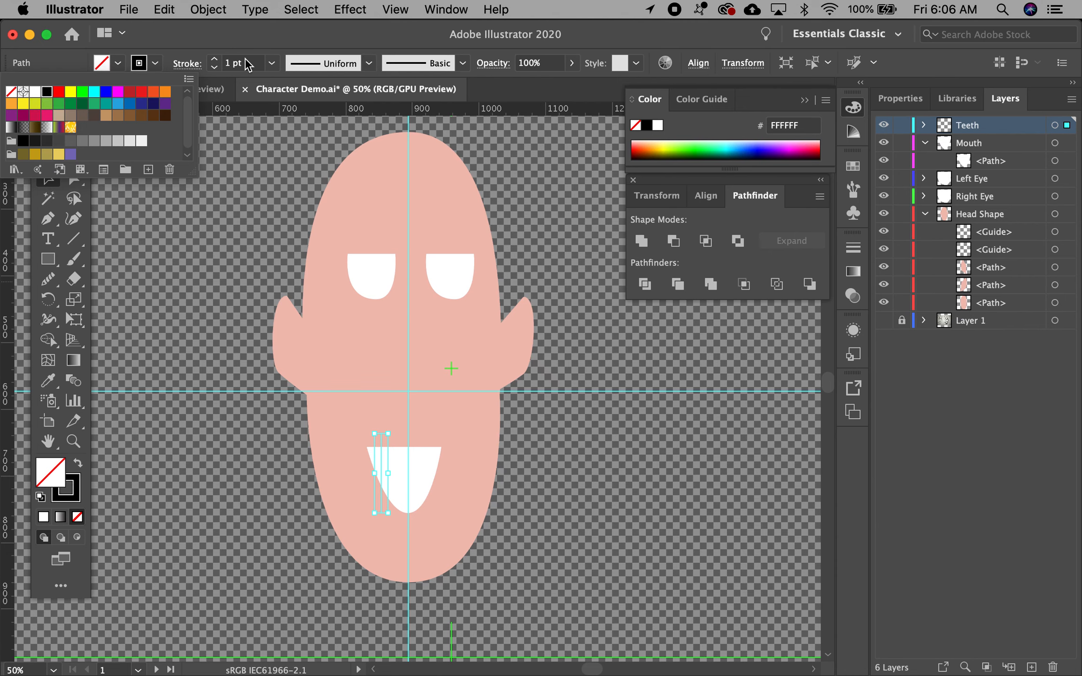
left_click(214, 59)
left_click(214, 59)
left_click(214, 59)
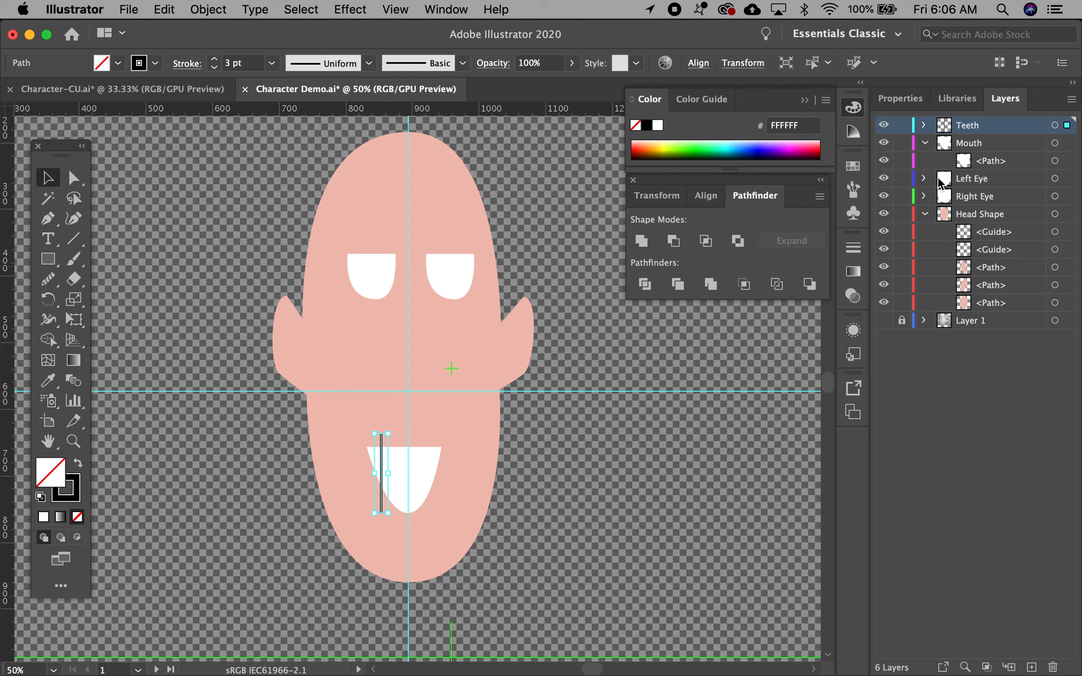
- Duplicate the tooth line's path, shift the copy about 27 px right, and lengthen it past the mouth's upper and lower edges
left_click(923, 125)
left_click(991, 143)
left_click_drag(1063, 328, 1031, 666)
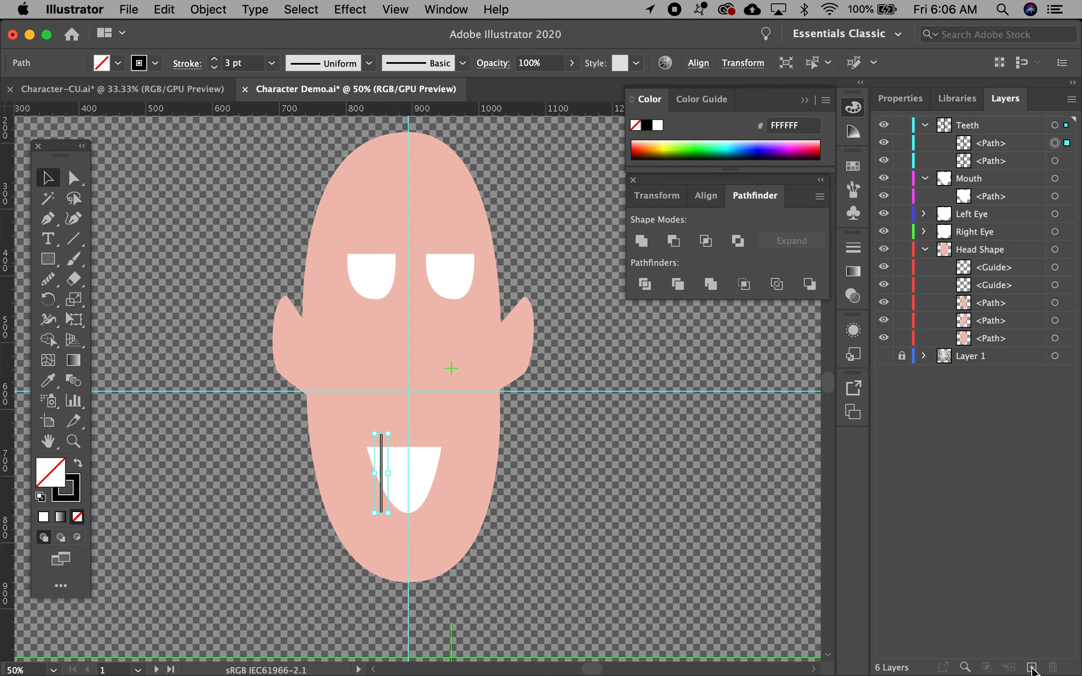
key("Right")
key("Right")
key("Right")
key("Right")
key("Right")
key("Right")
key("Right")
key("Right")
key("Right")
key("Right")
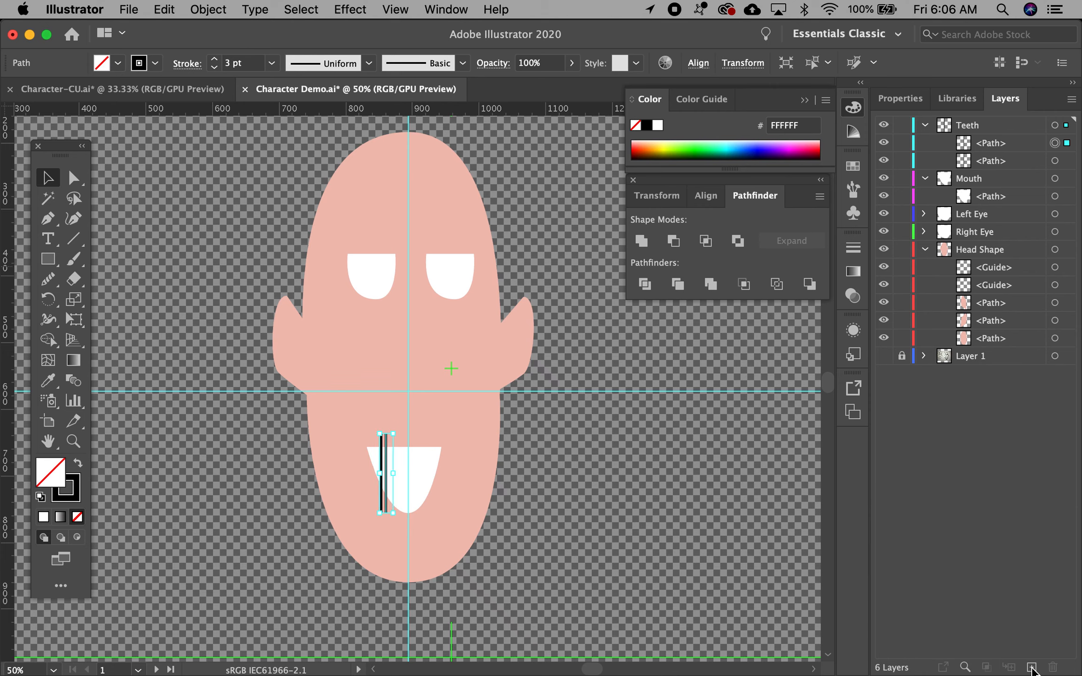
key("Right")
key("Right")
key("Right")
key("Right")
key("Right")
key("Right")
key("Right")
key("Right")
key("Right")
key("Right")
key("Right")
key("Right")
key("Right")
key("Right")
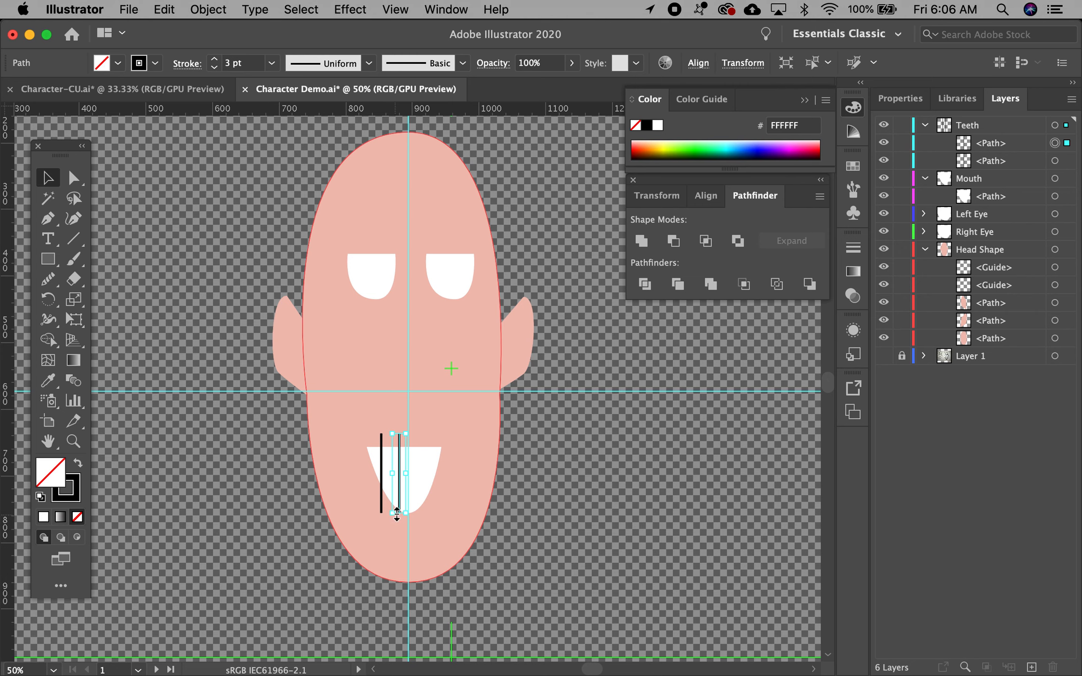
left_click_drag(401, 512, 400, 523)
left_click_drag(399, 433, 399, 420)
- Duplicate the lengthened tooth line and shift the copy about 27 px right as the third line
left_click(988, 143)
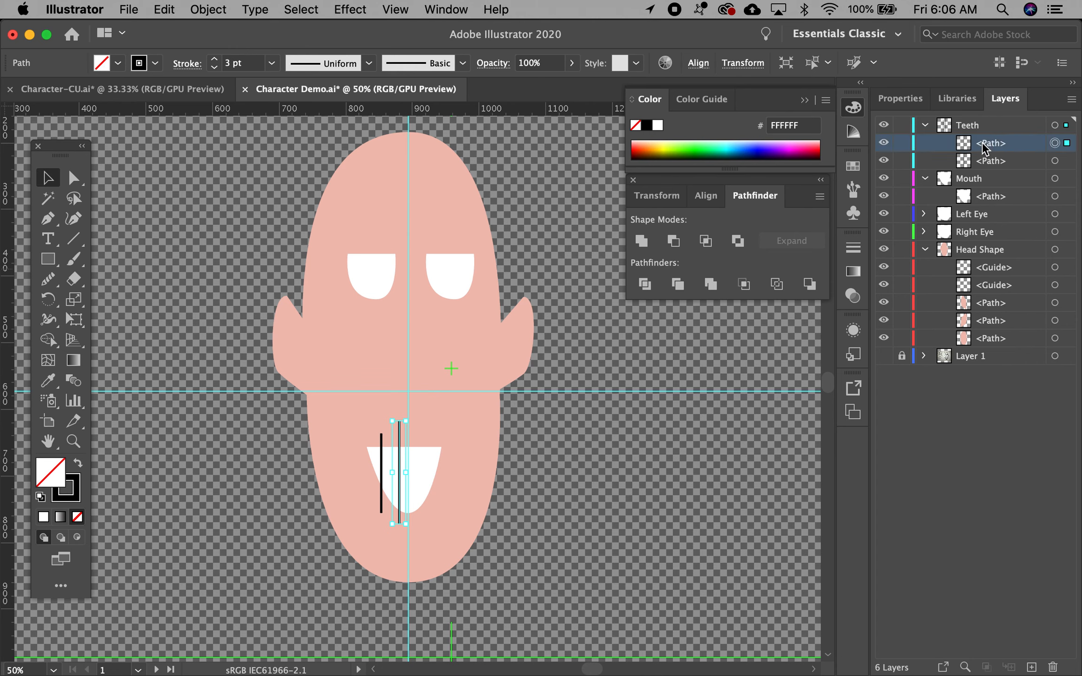
left_click_drag(1040, 603, 1031, 667)
key("Right")
key("Right")
key("Right")
key("Right")
key("Right")
key("Right")
key("Right")
key("Right")
key("Right")
key("Right")
key("Right")
key("Right")
key("Right")
key("Right")
key("Right")
key("Right")
key("Right")
key("Right")
key("Right")
key("Right")
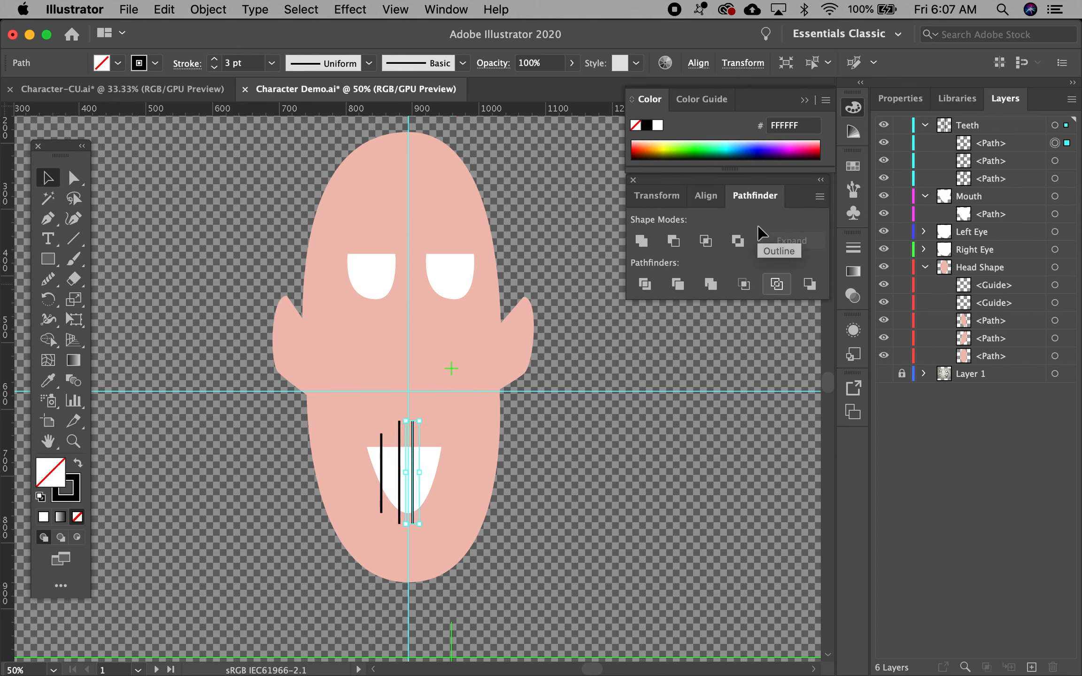
- Duplicate the third tooth line, shift the copy right as the fourth line, and lengthen the first line to match the others
left_click_drag(988, 142, 1031, 667)
key("Right")
key("Right")
key("Right")
key("Right")
key("Right")
key("Right")
key("Right")
key("Right")
key("Right")
key("Right")
key("Right")
key("Right")
key("Right")
key("Right")
key("Right")
key("Right")
key("Right")
key("Right")
left_click(381, 424)
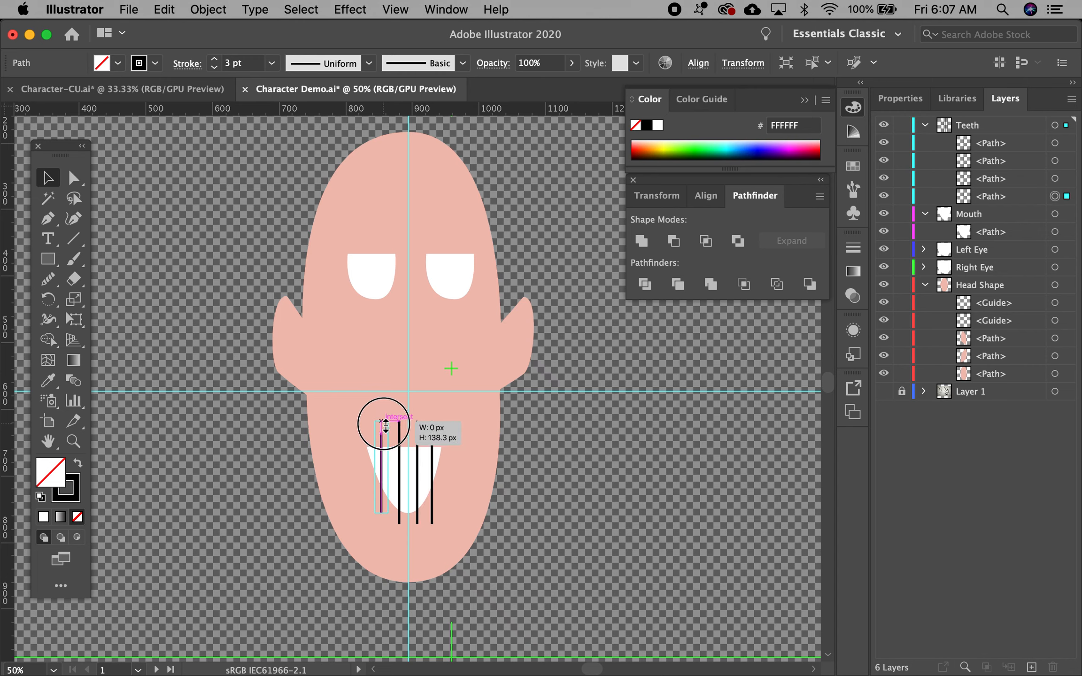
- Enlarge the white mouth shape on all four sides to about 220 px wide and 275 px tall
left_click(409, 501)
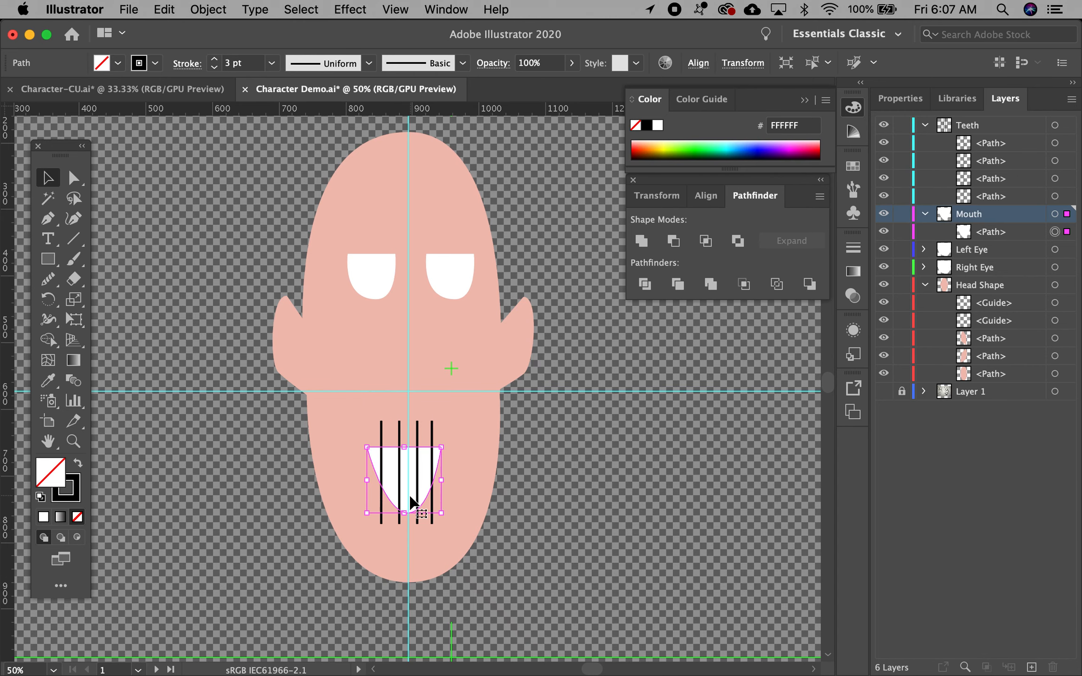
left_click_drag(404, 447, 405, 370)
left_click_drag(404, 513, 404, 554)
left_click_drag(364, 460, 330, 462)
left_click_drag(439, 462, 479, 464)
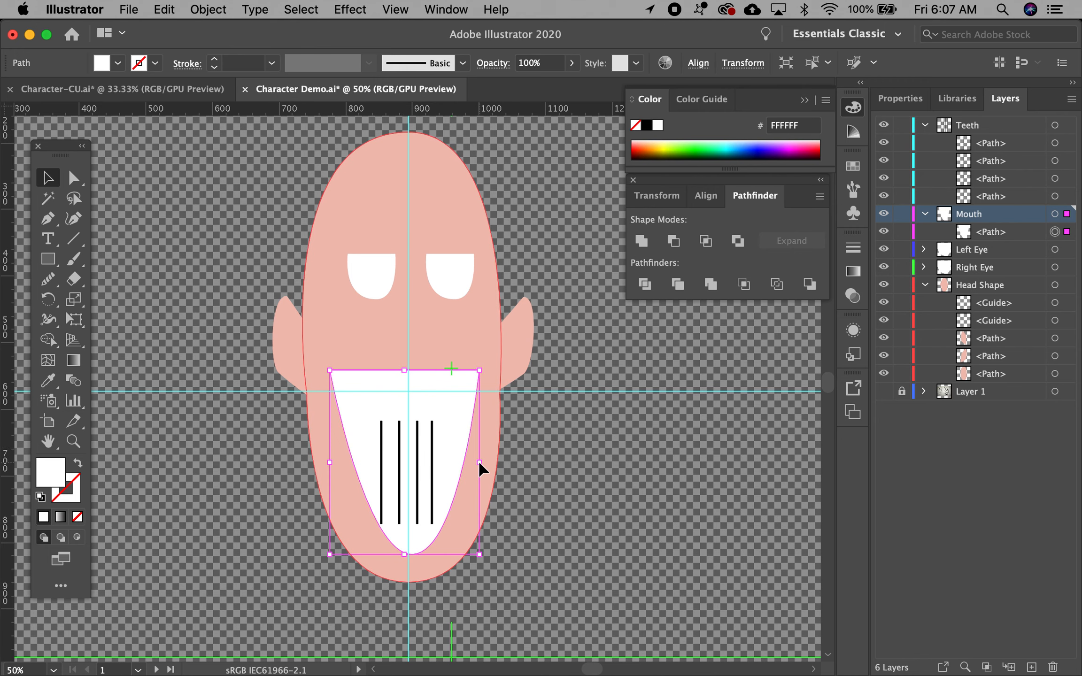
- Select all four tooth lines and stretch them vertically beyond the enlarged mouth's upper and lower edges
left_click(380, 479)
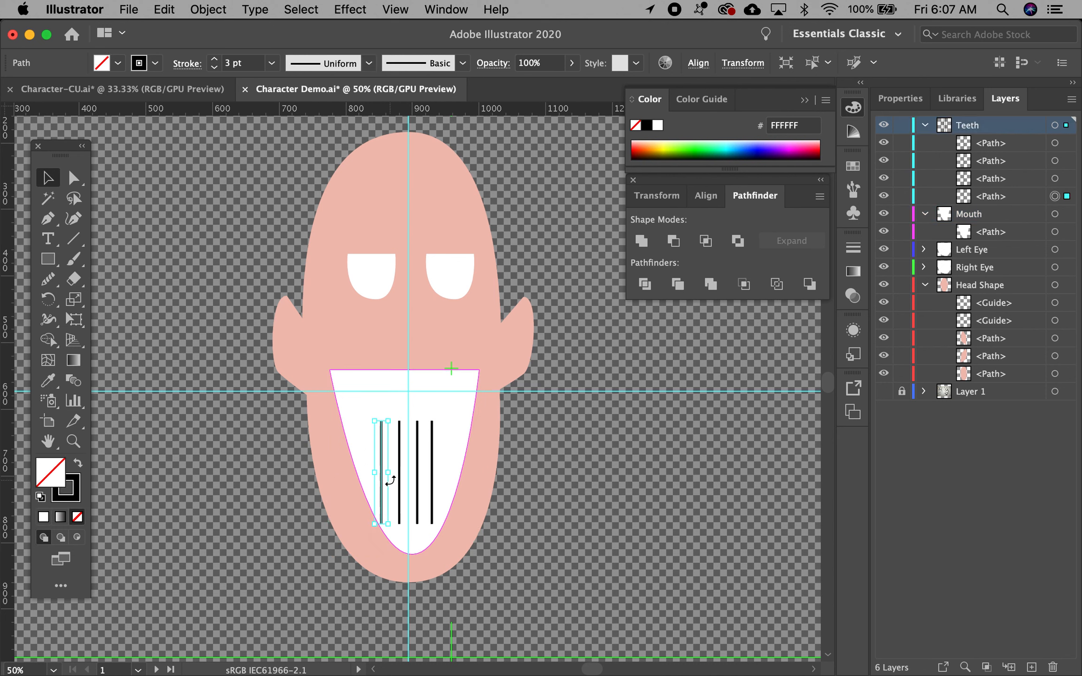
left_click(400, 489, "shift")
left_click(417, 483, "shift")
left_click(431, 480, "shift")
left_click_drag(406, 420, 406, 357)
left_click_drag(406, 524, 405, 568)
left_click(597, 503)
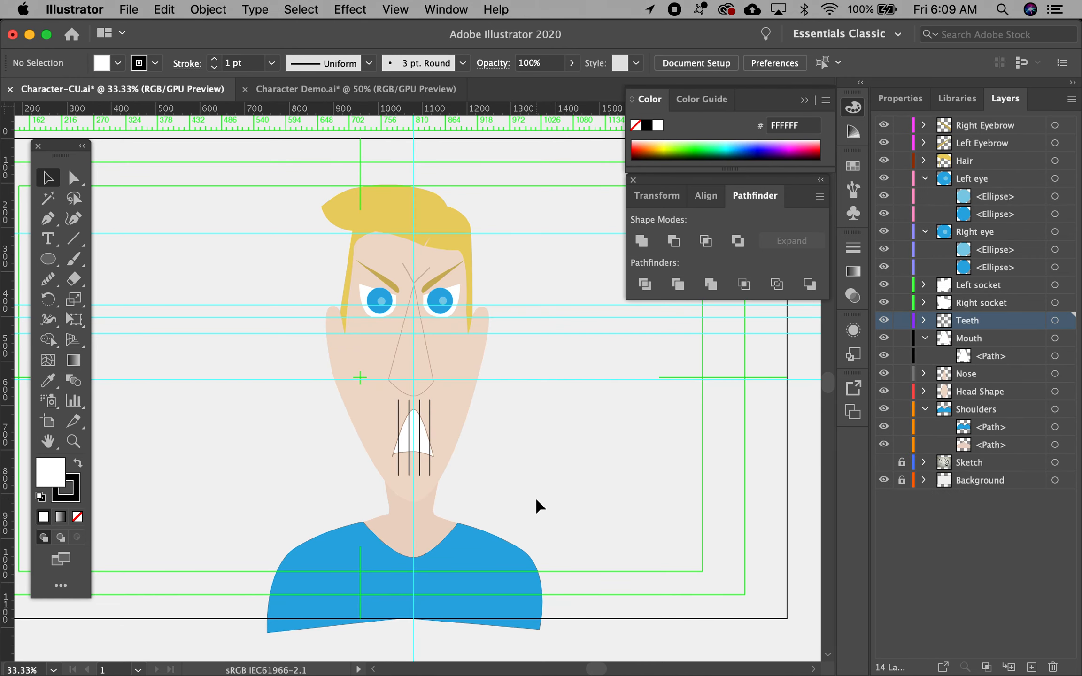
- In Character-CU.ai, hide the Background layer, and show the Sketch layer briefly before hiding it again
left_click(883, 479)
left_click(883, 480)
left_click(883, 480)
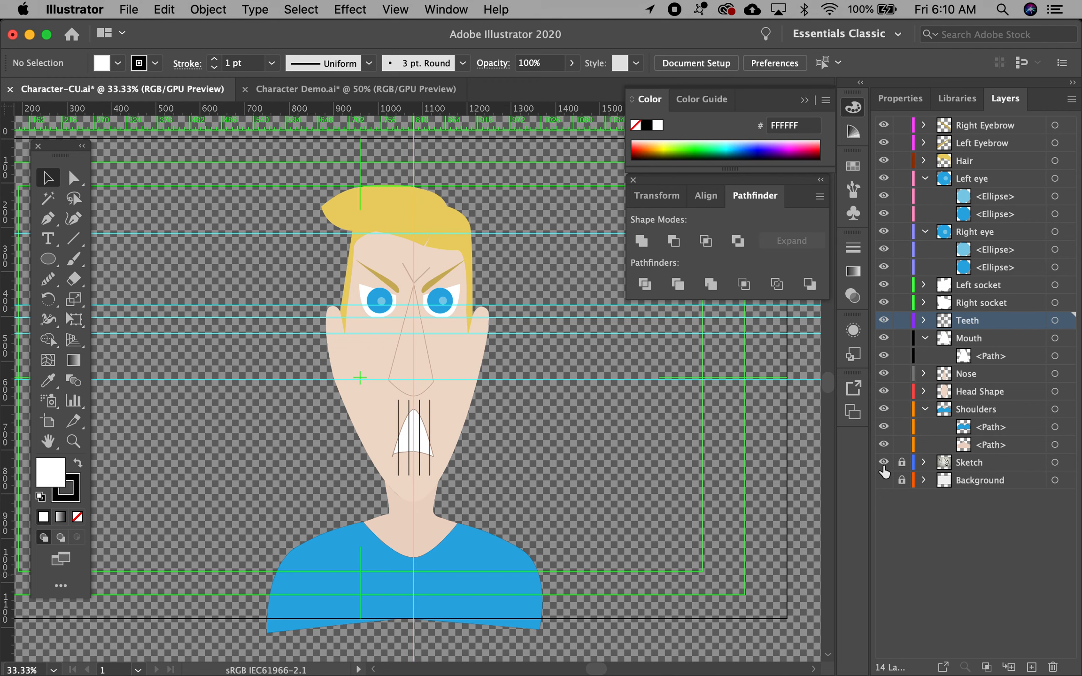
left_click(884, 463)
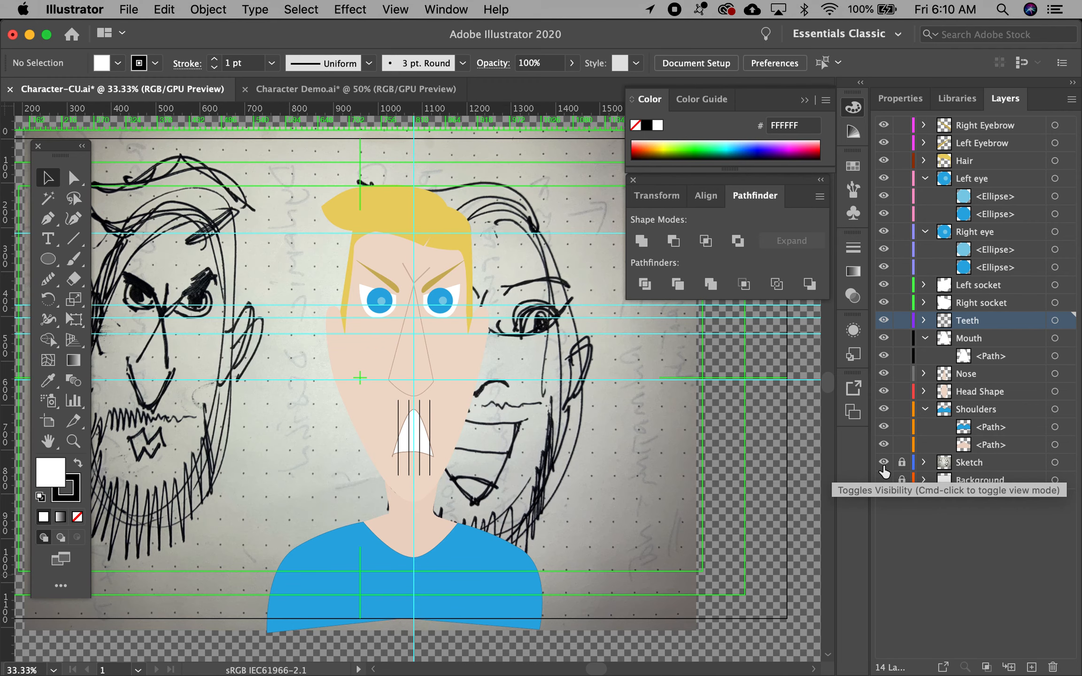
left_click(883, 463)
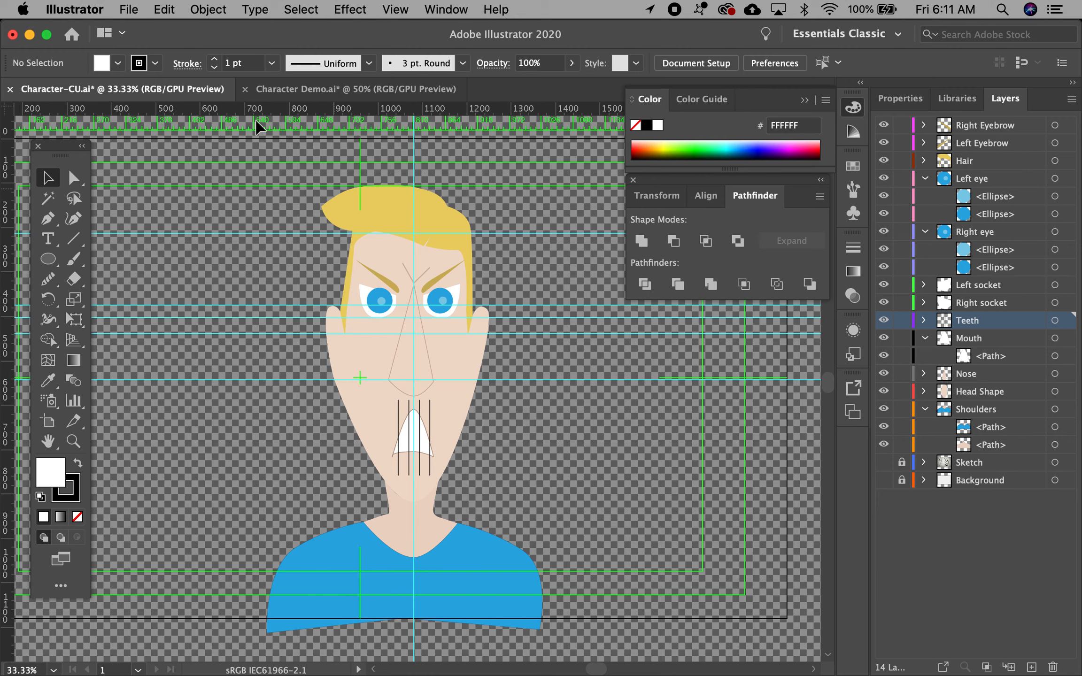
left_click(129, 10)
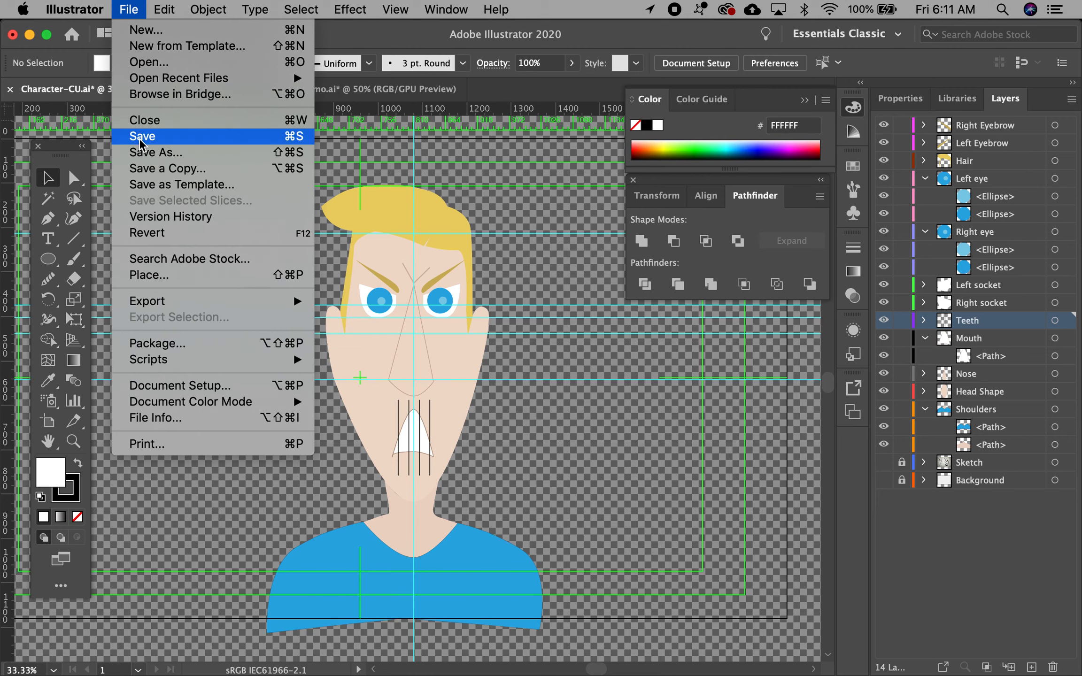
left_click(142, 153)
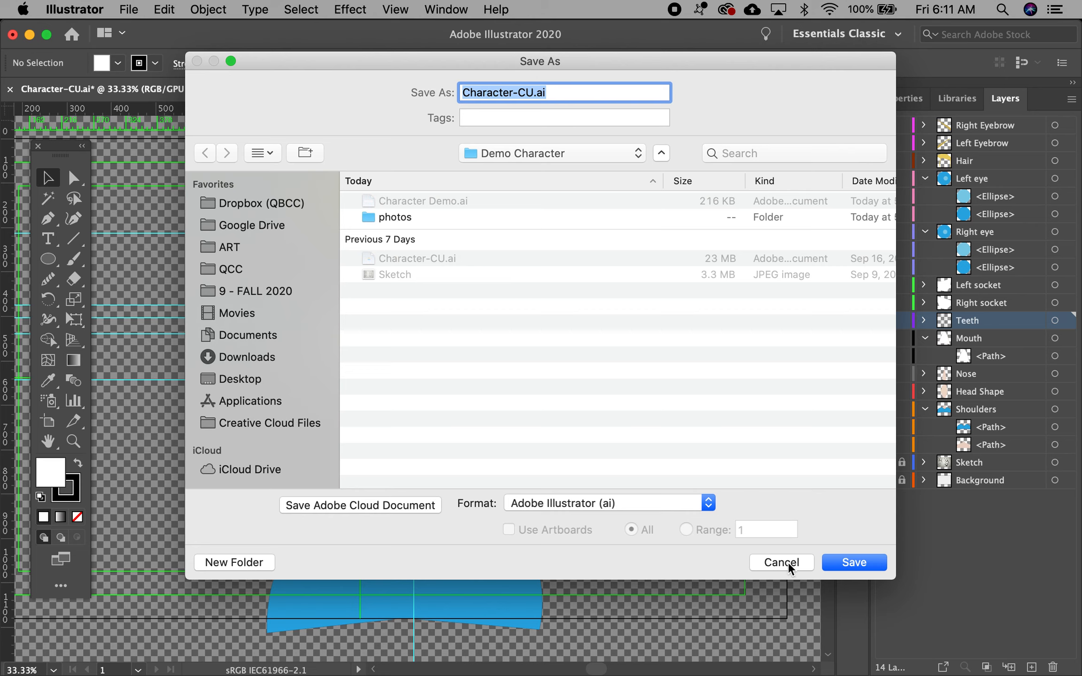
left_click(790, 565)
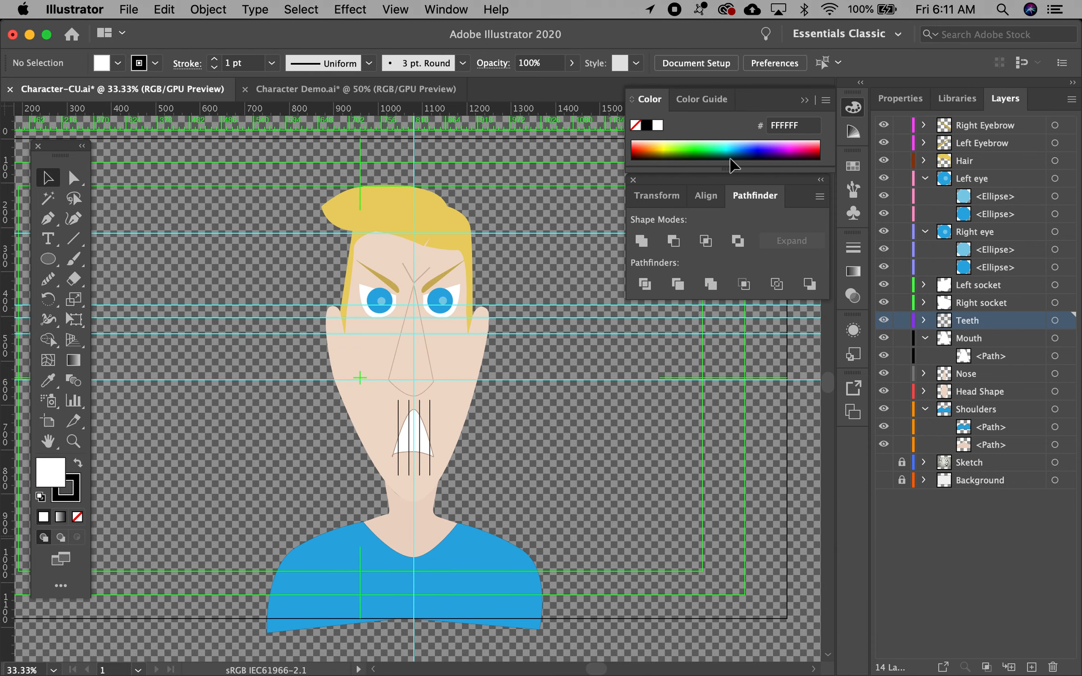
- Switch to Chrome, open dropbox.com in a new tab, and move the browser window fully into view
mouse_move(584, 674)
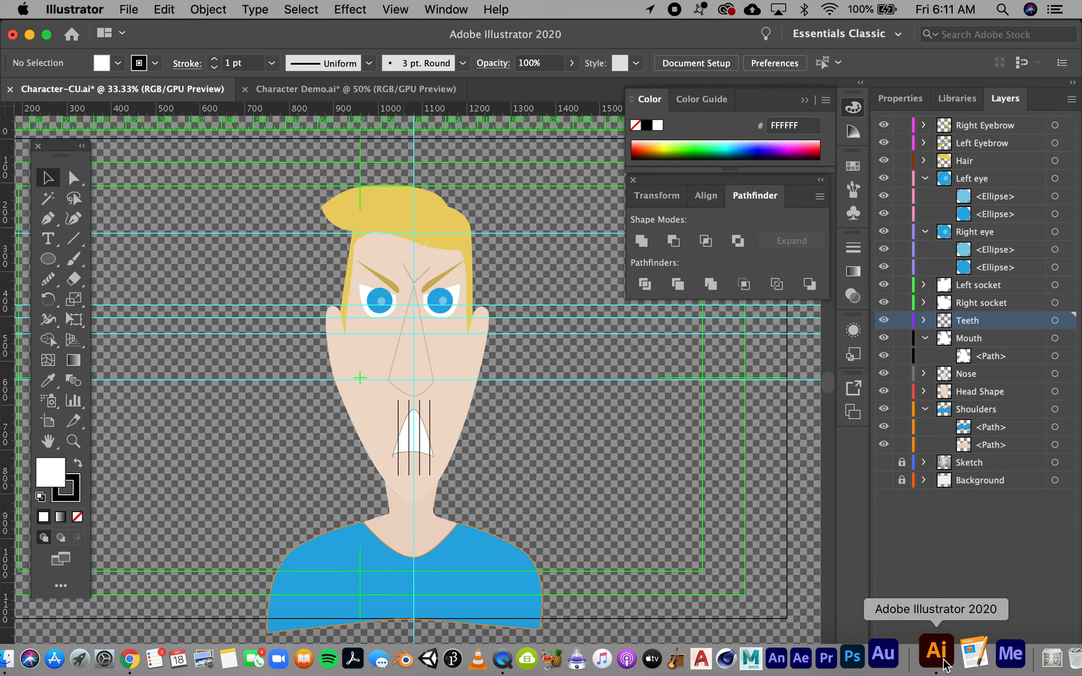
left_click(150, 656)
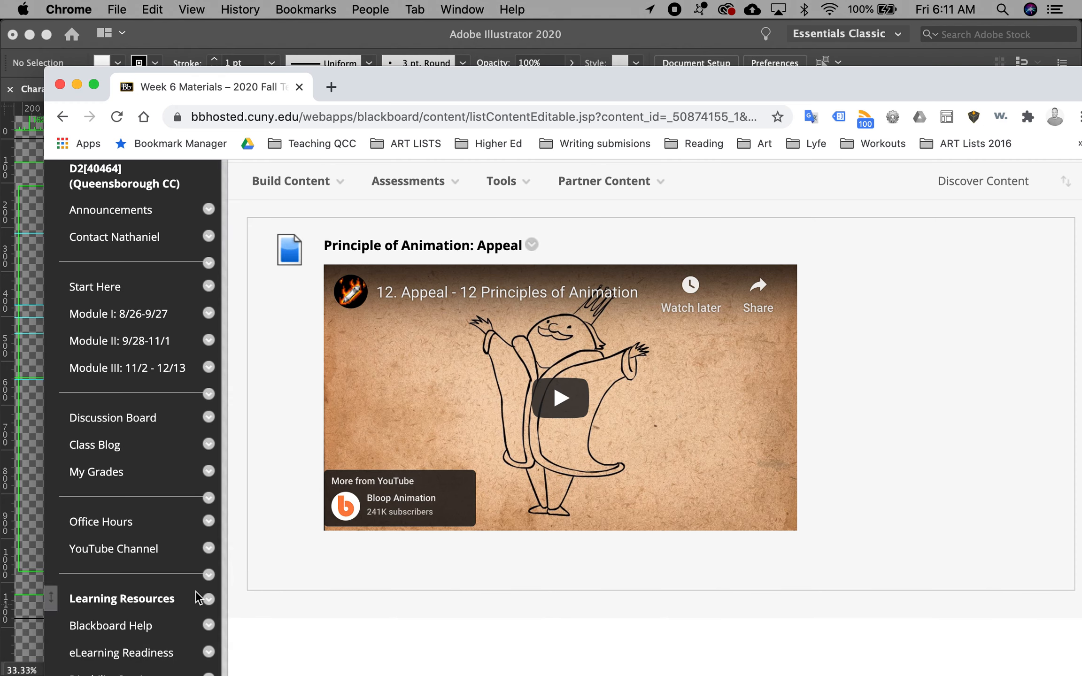
key("super+t")
type("dropbox.com")
key("Return")
left_click_drag(633, 71, 589, 24)
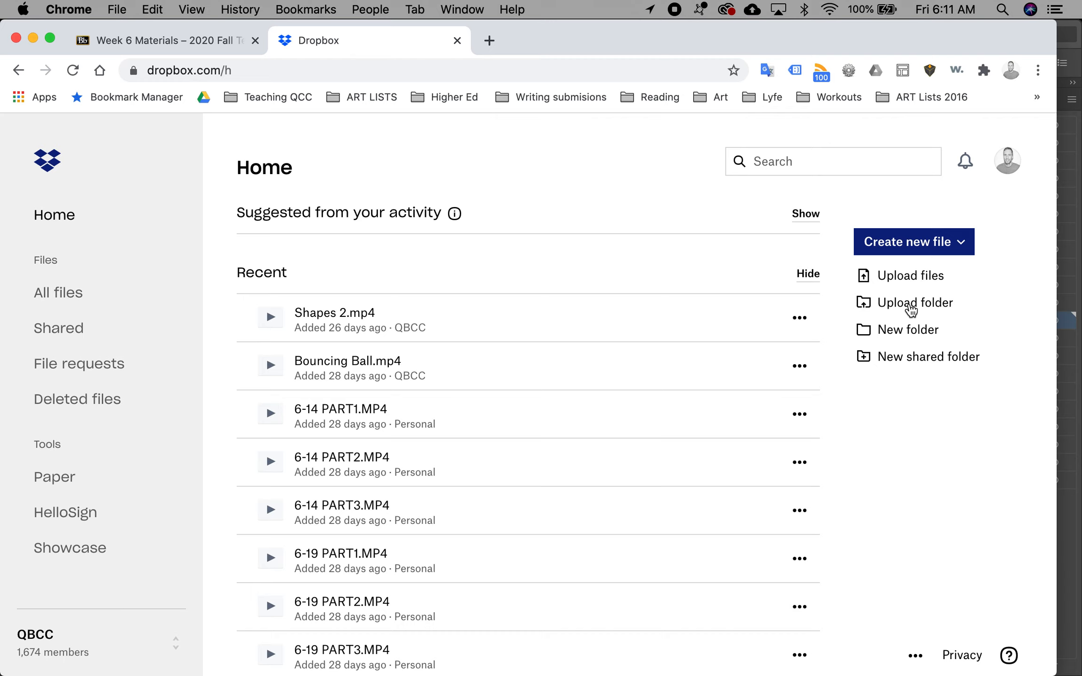
- Upload the Demo Character folder from Assets on the Teaching drive to the QBCC Dropbox, confirming the browser's upload request
left_click(911, 304)
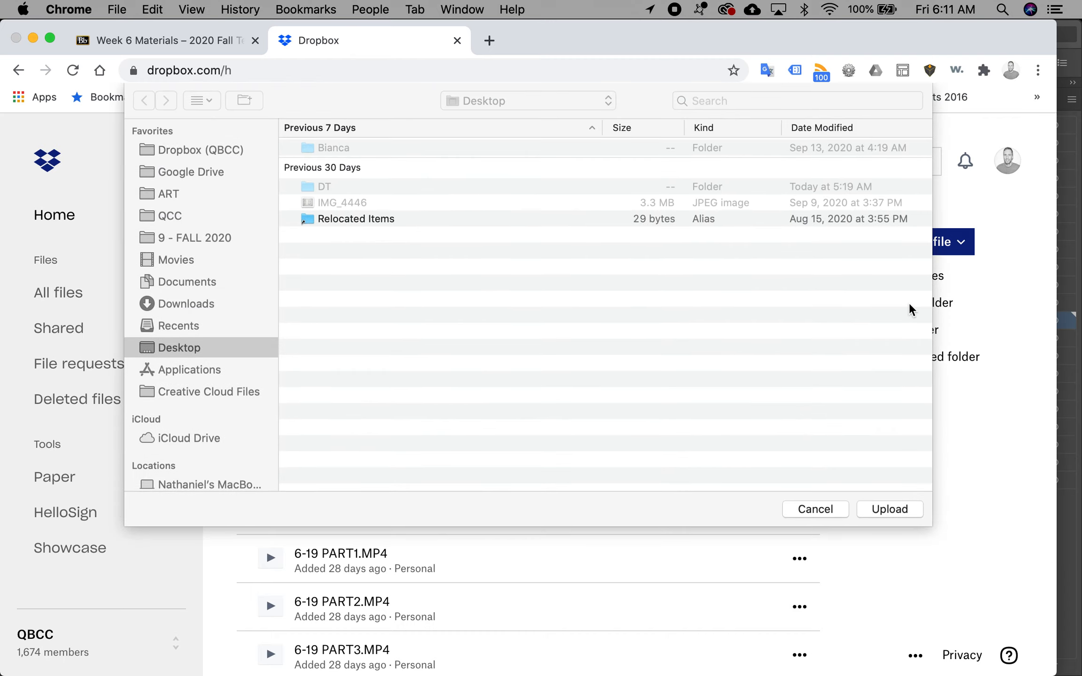
scroll(150, 404, "down", 5)
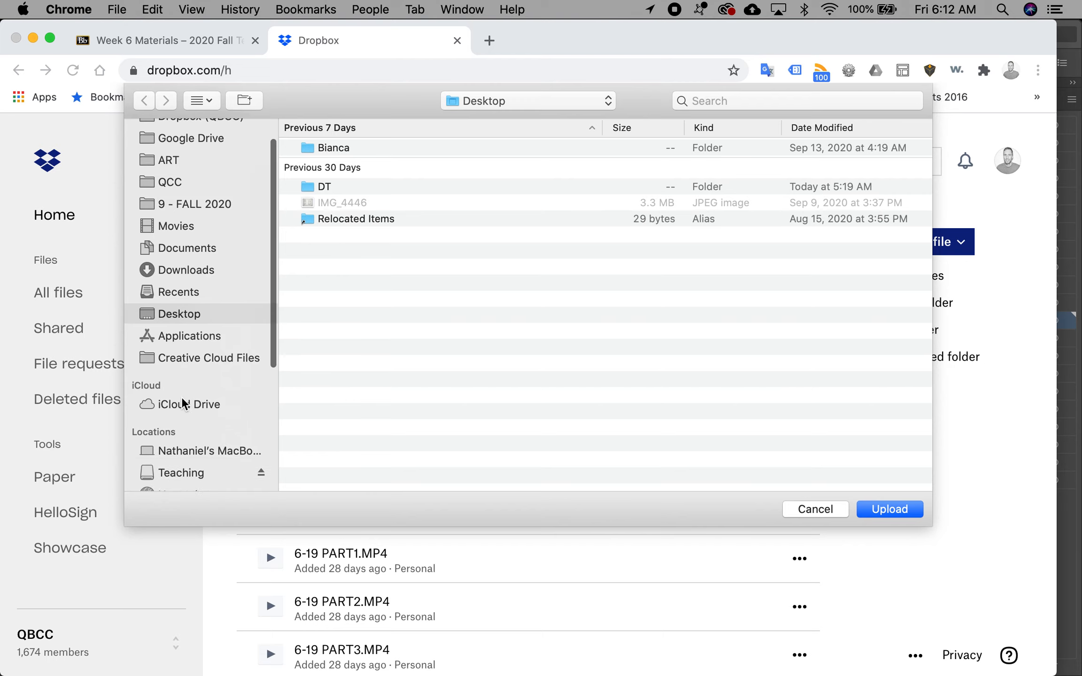
left_click(181, 390)
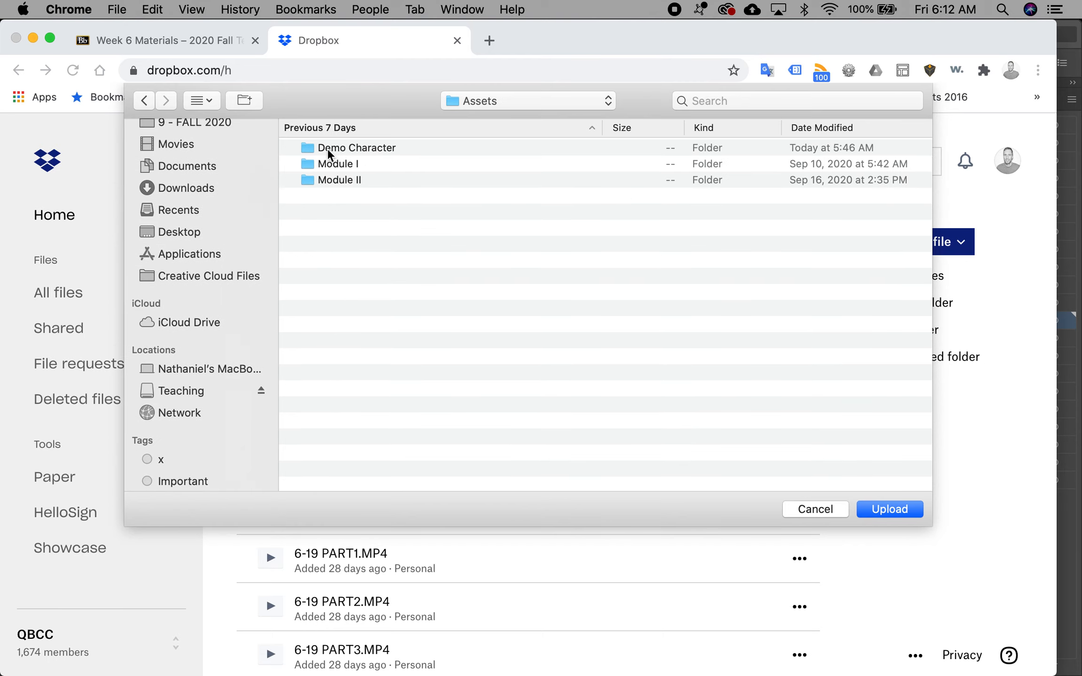
left_click(311, 150)
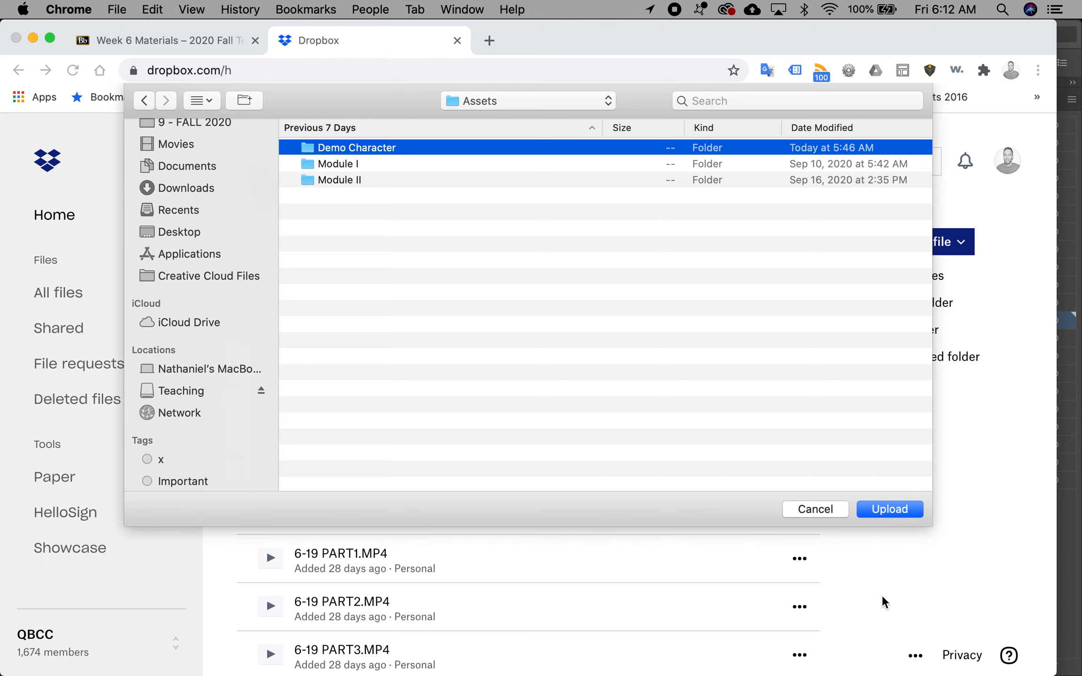
left_click(891, 510)
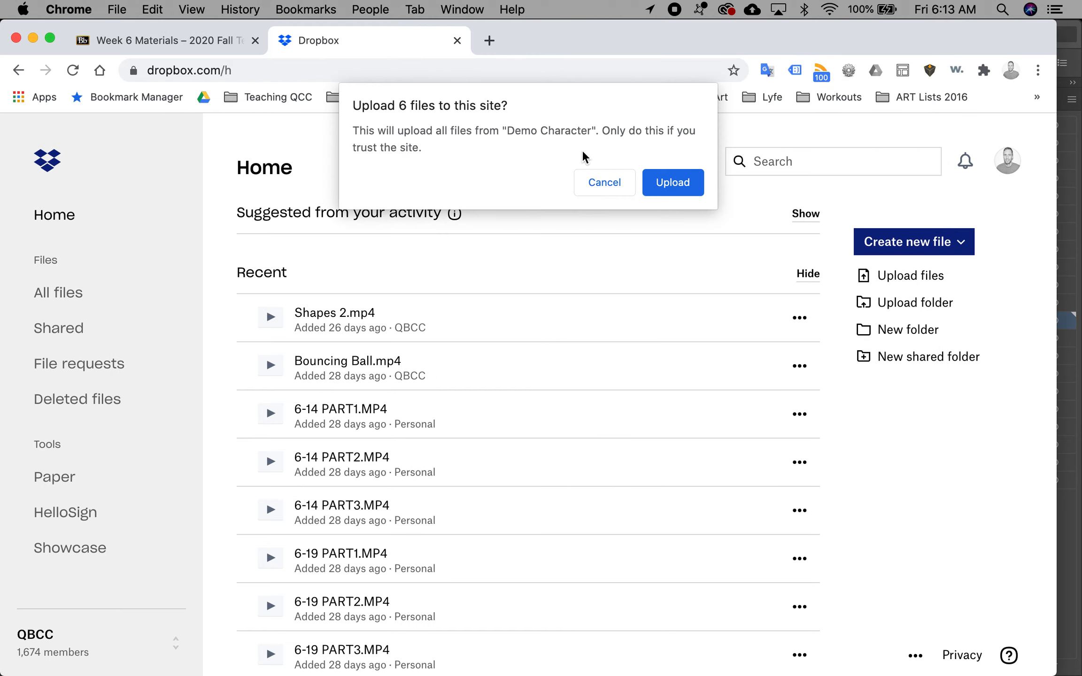
left_click(678, 183)
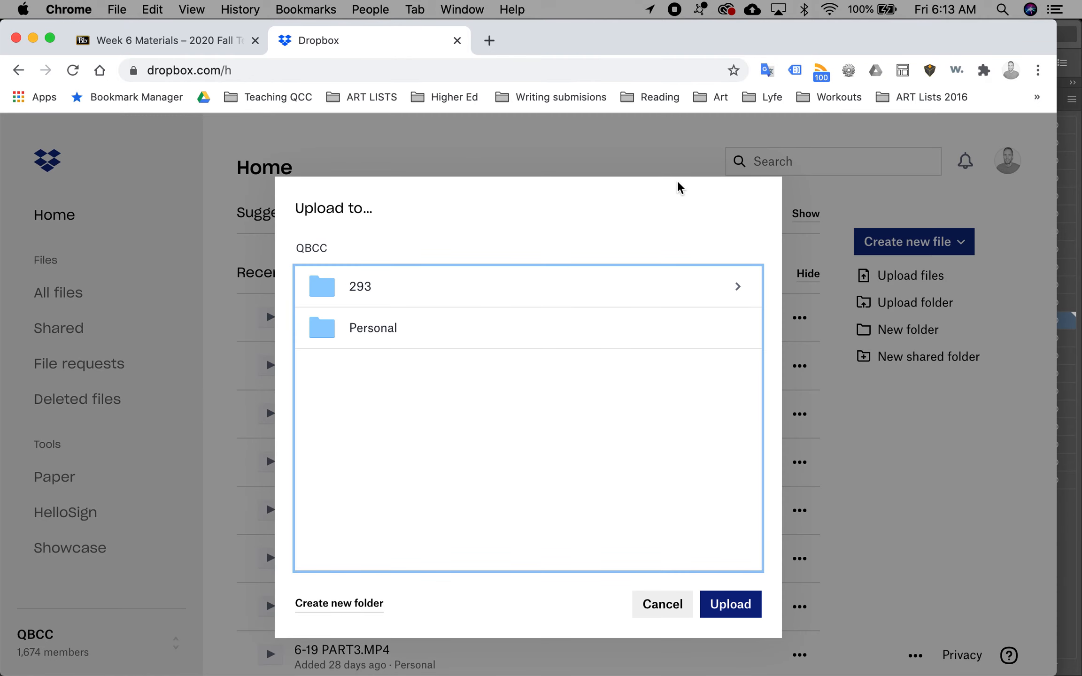
left_click(736, 606)
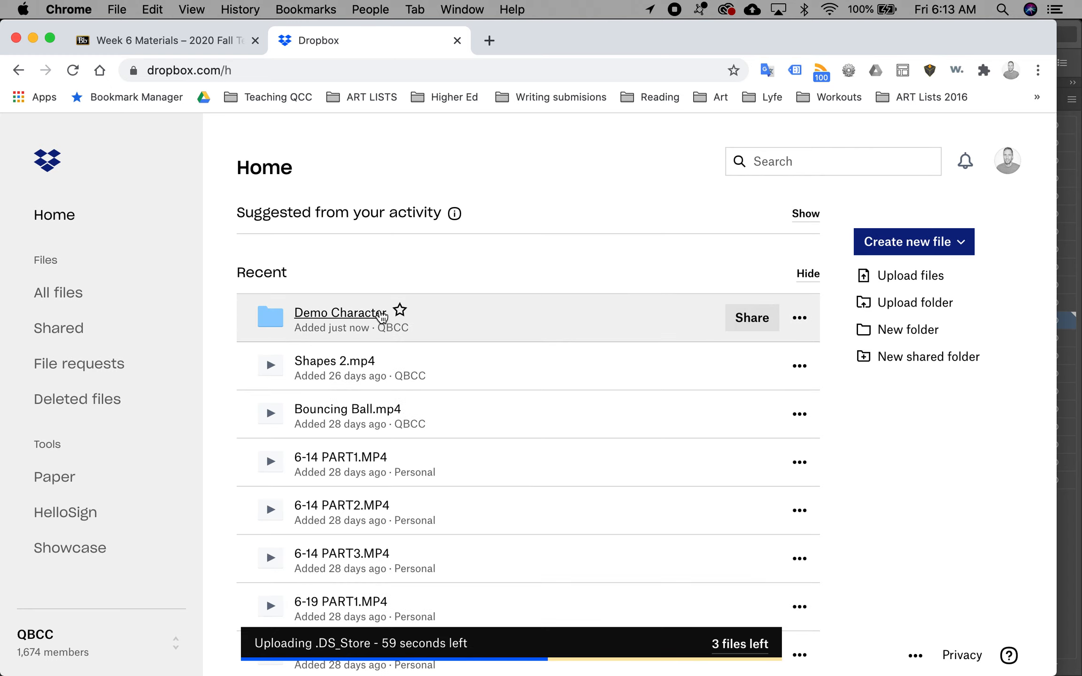
- Create a view-only share link for the uploaded Demo Character folder and copy it
left_click(751, 318)
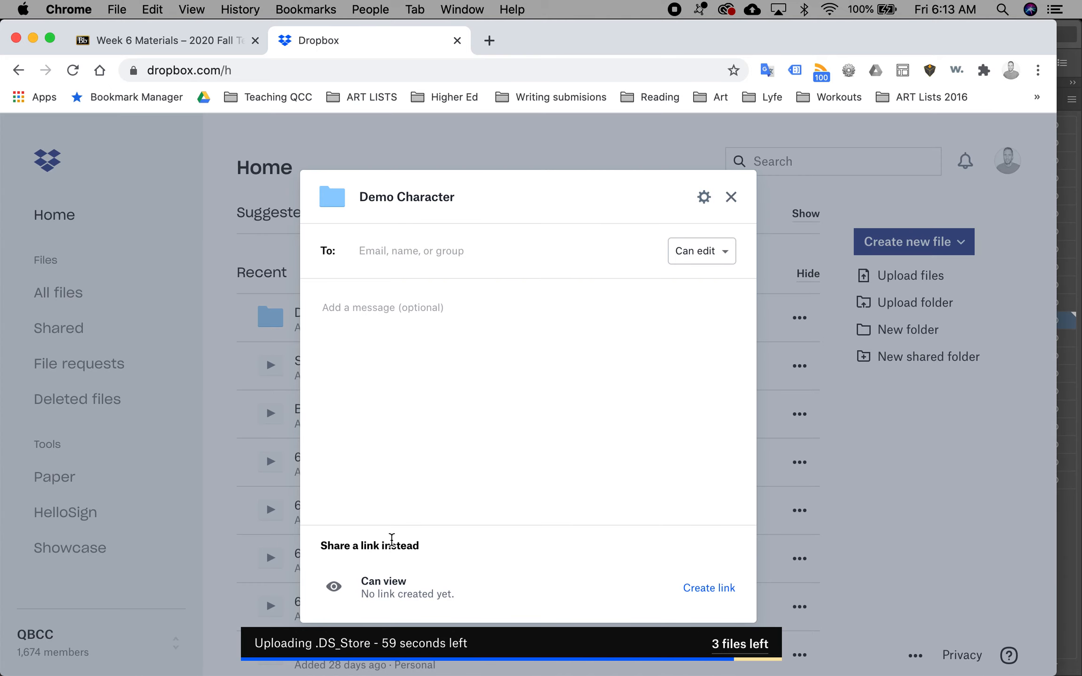
left_click(701, 588)
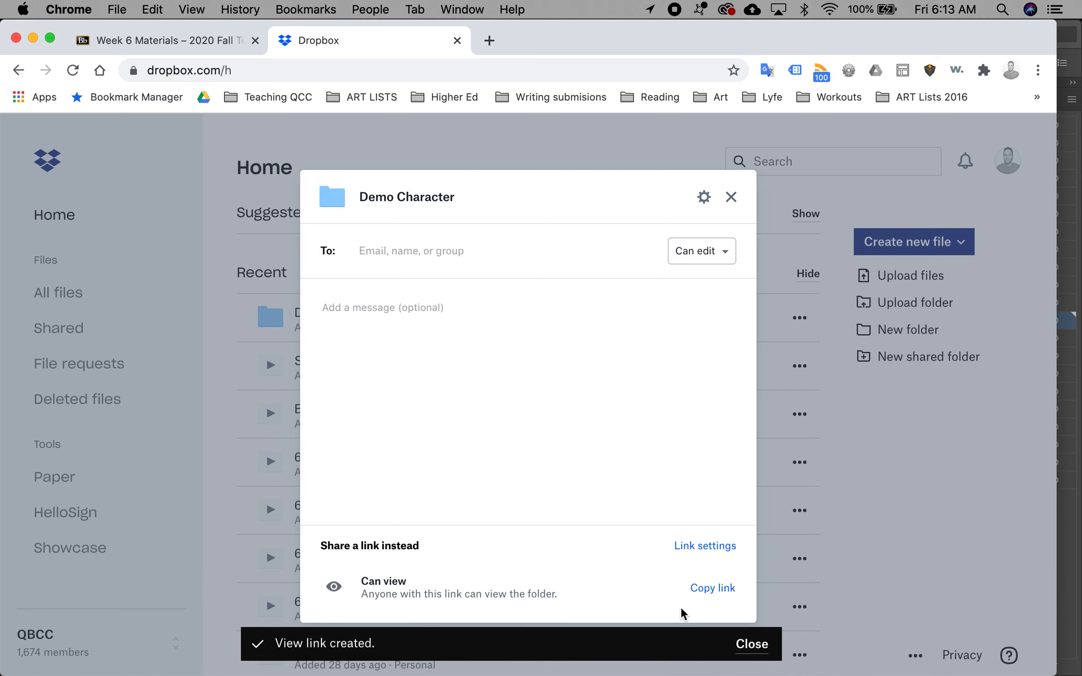
left_click(701, 588)
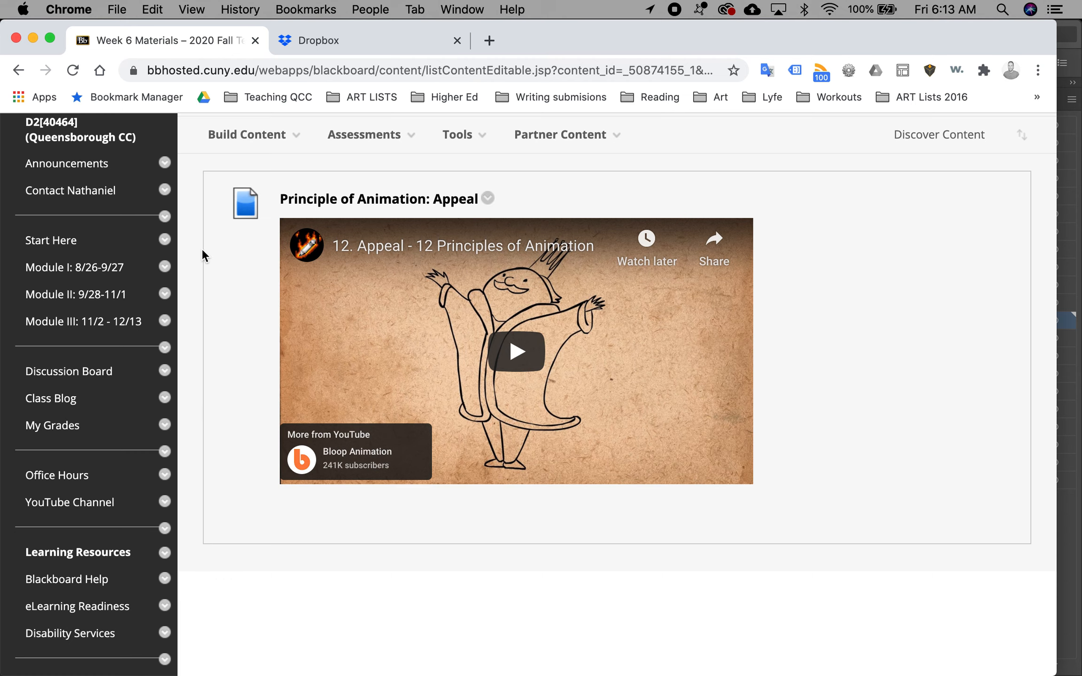
- Switch to the Blackboard course page, go to Week 6, and open the Character Design I: Close Up Submission assignment
scroll(471, 311, "up", 1)
scroll(471, 311, "up", 5)
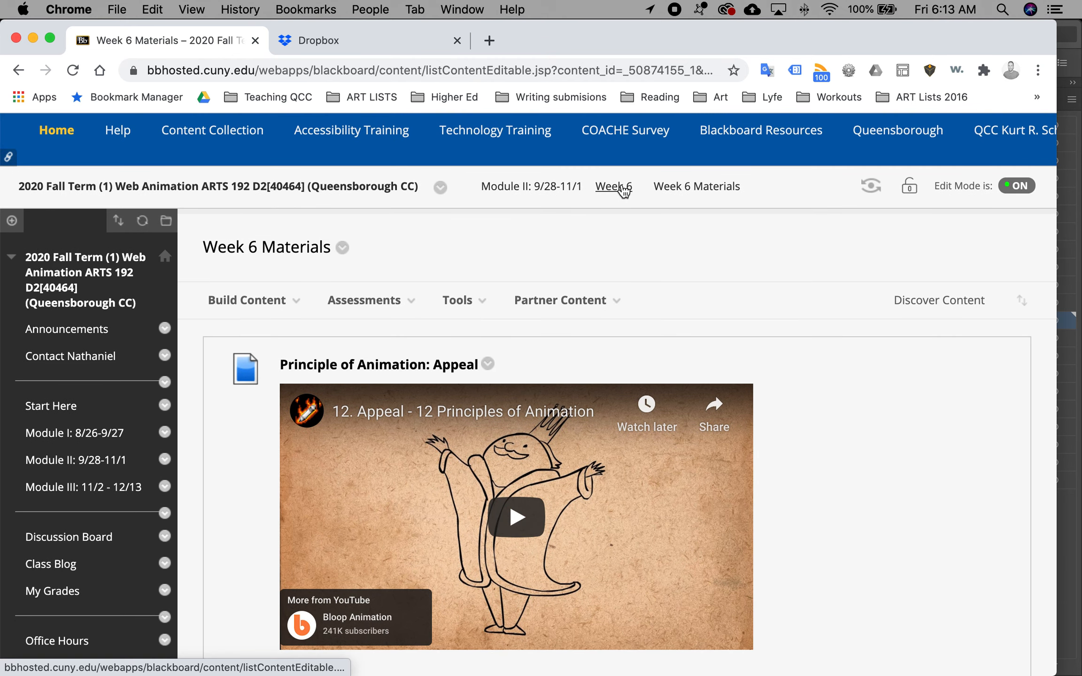
left_click(613, 187)
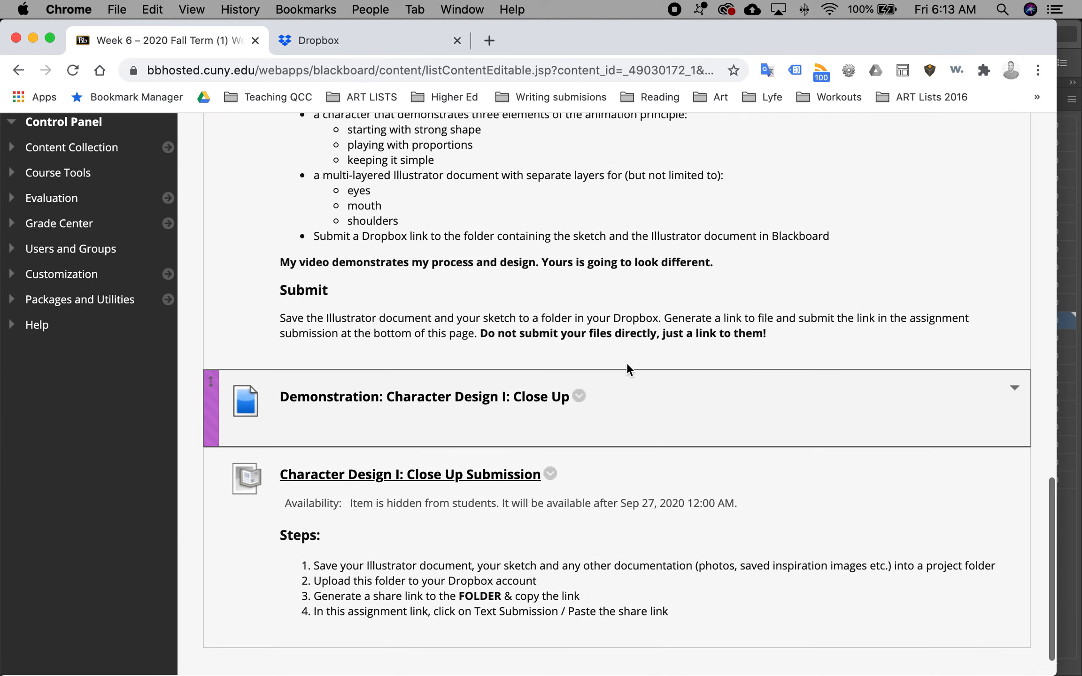
left_click(465, 480)
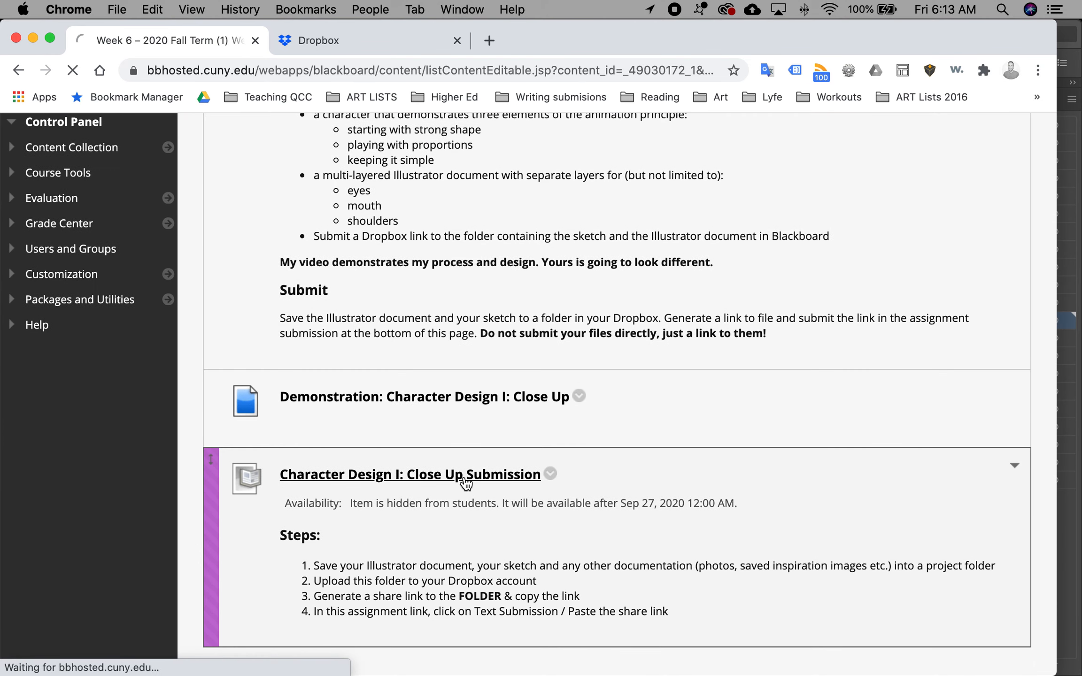
- Open a written text submission under Assignment Submission and paste the copied Dropbox folder link into it
scroll(464, 481, "down", 10)
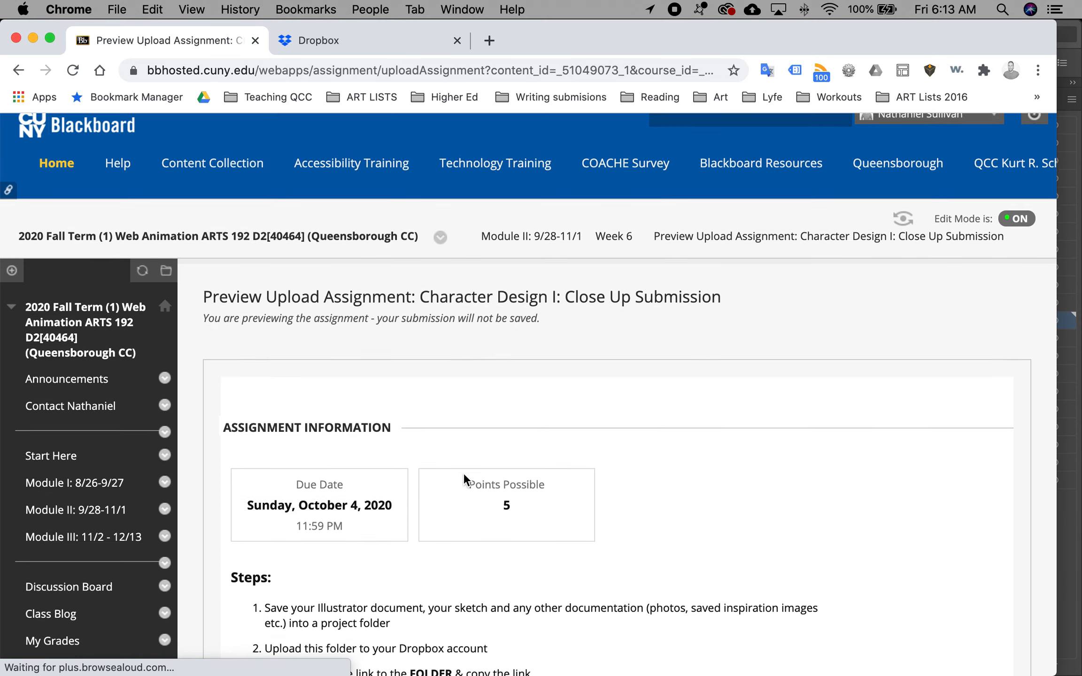
scroll(464, 477, "down", 6)
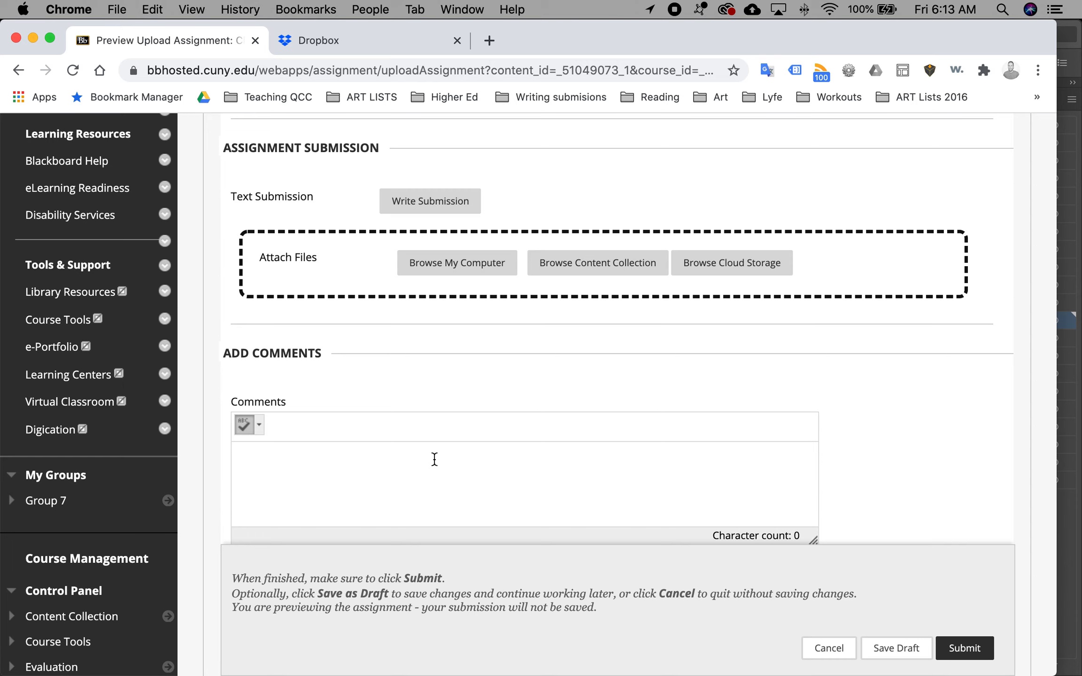
left_click(443, 210)
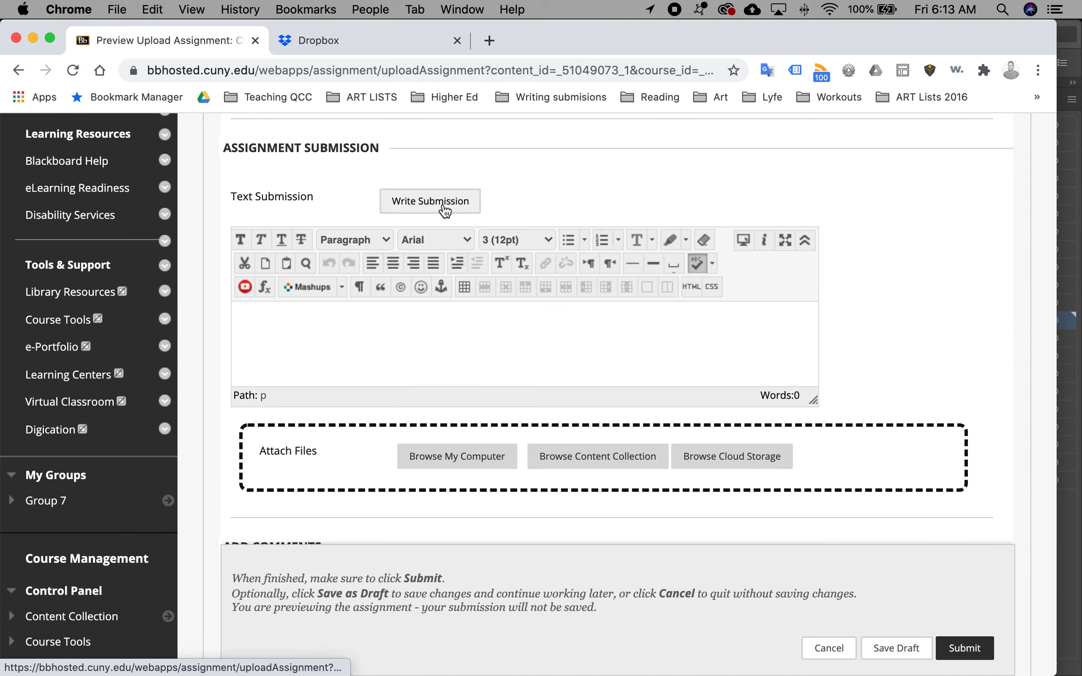
left_click(400, 317)
key("super+v")
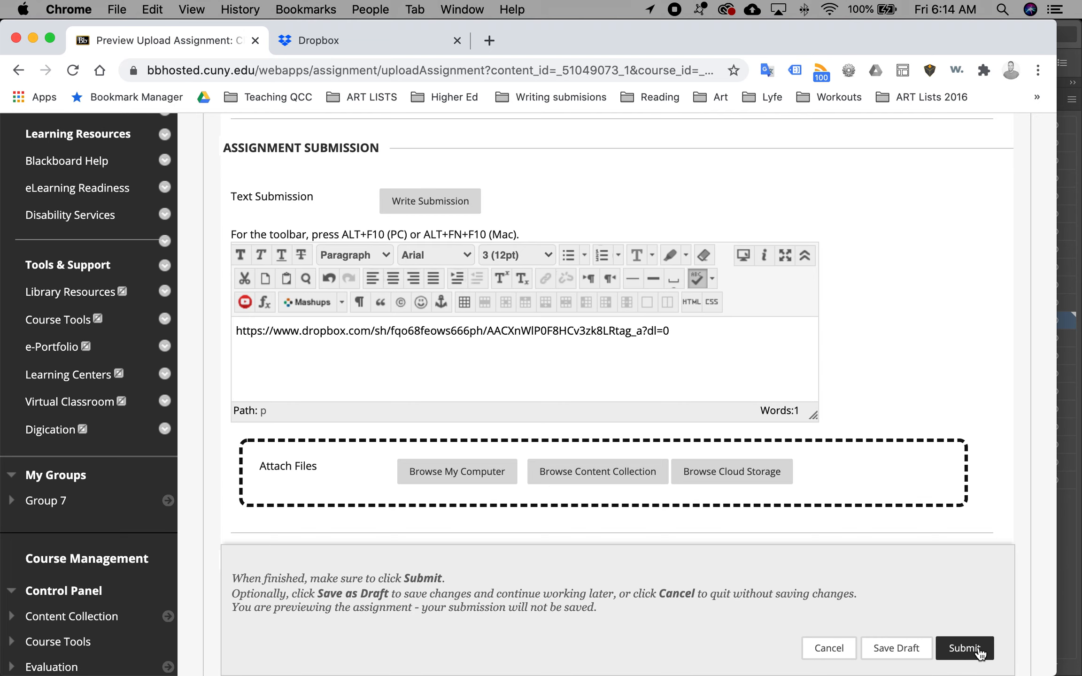
- Move the browser aside, examine the Demo Character folder's contents inside Assets in Finder, and switch back to Illustrator
left_click_drag(769, 31, 729, 356)
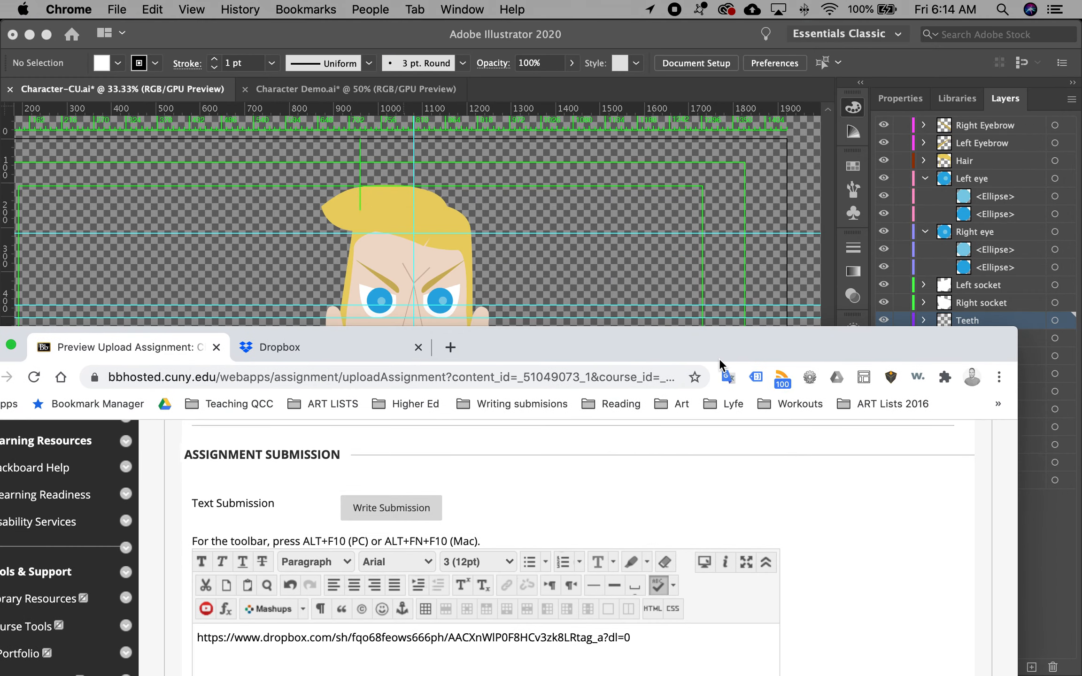
mouse_move(197, 670)
left_click(7, 659)
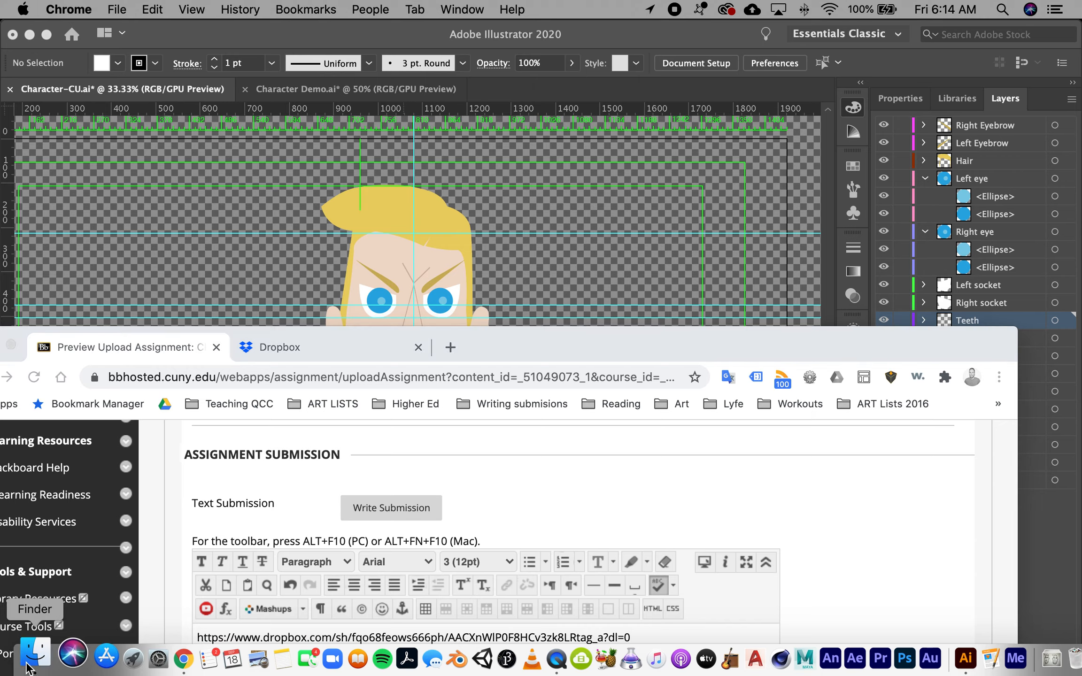
key("Left")
key("Left")
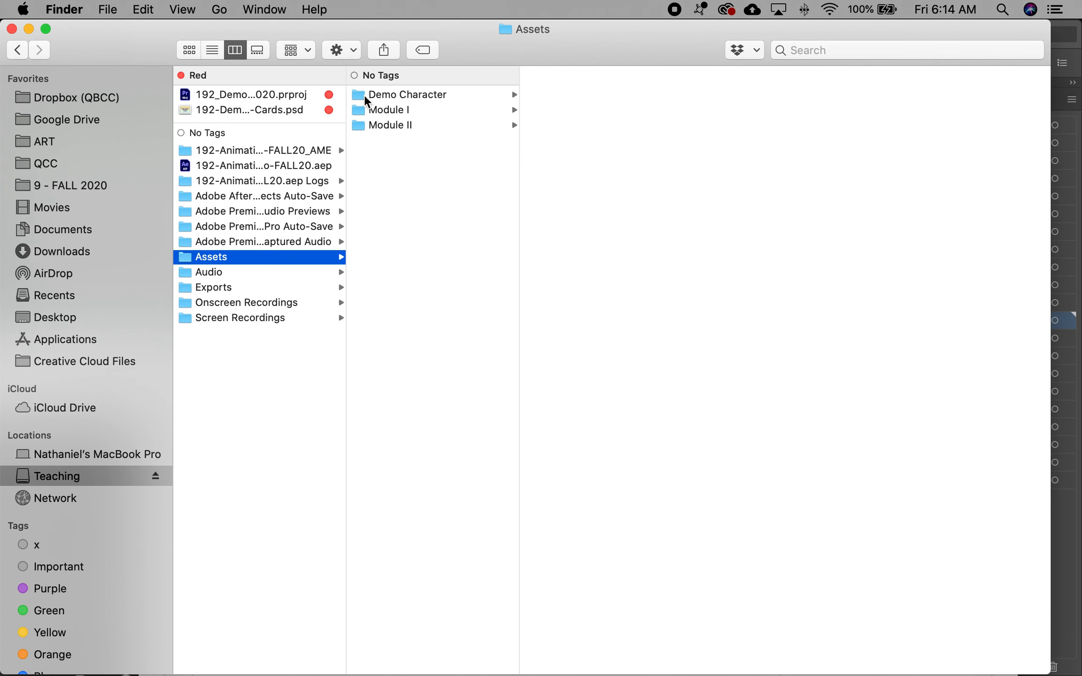
left_click(382, 95)
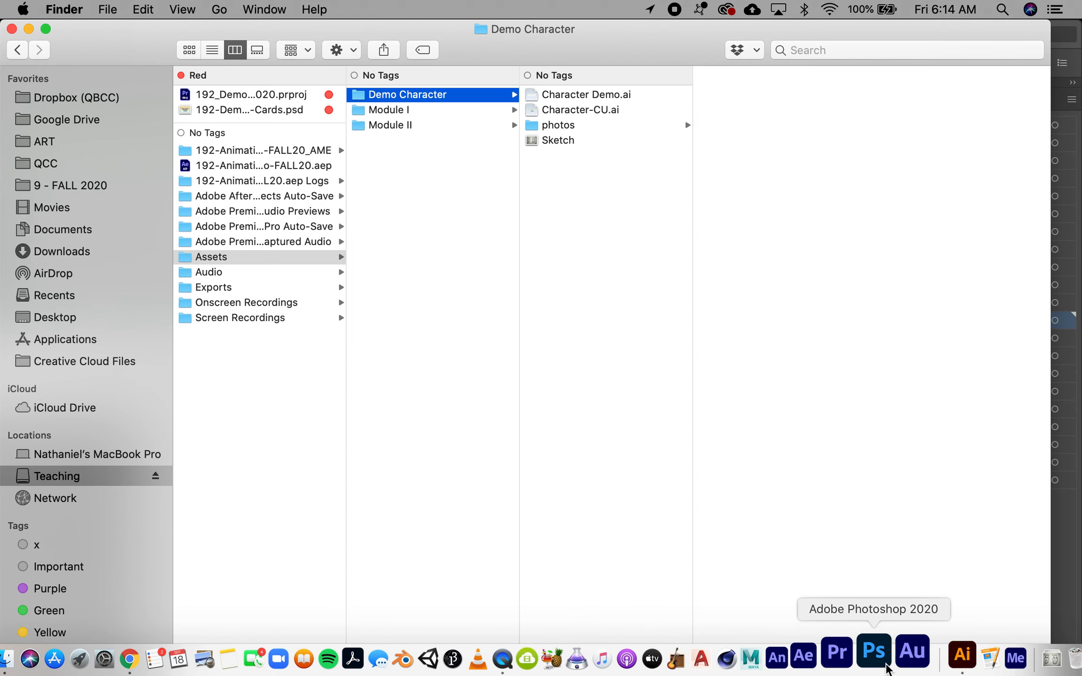
left_click(940, 652)
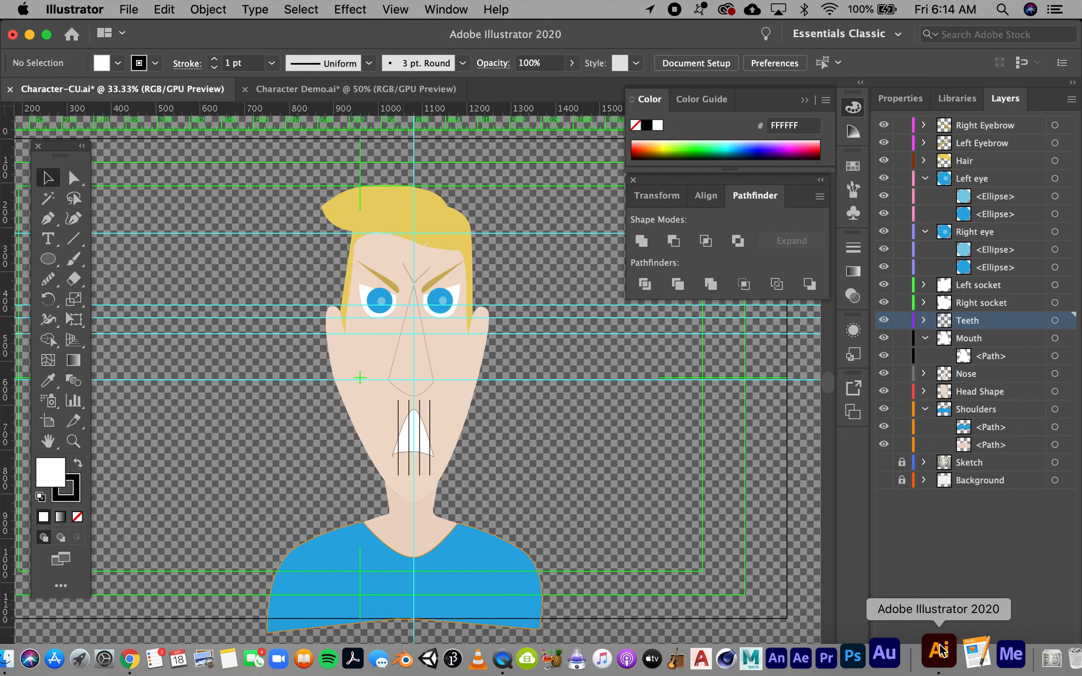